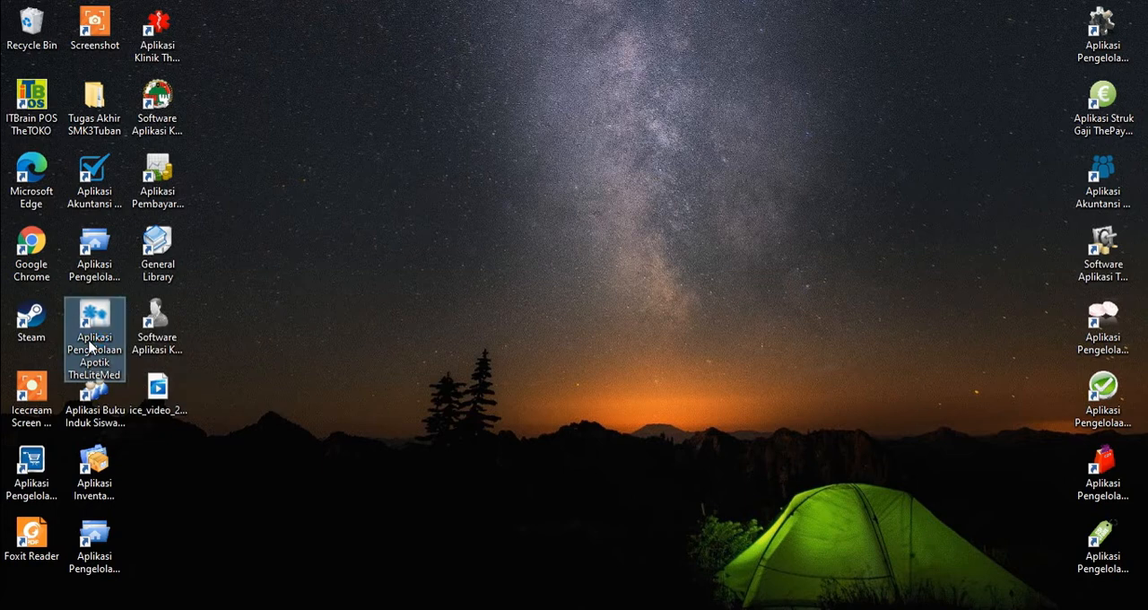
Step: Launch the TheLiteMed pharmacy application and log in as admin with the account password
double_click(90, 348)
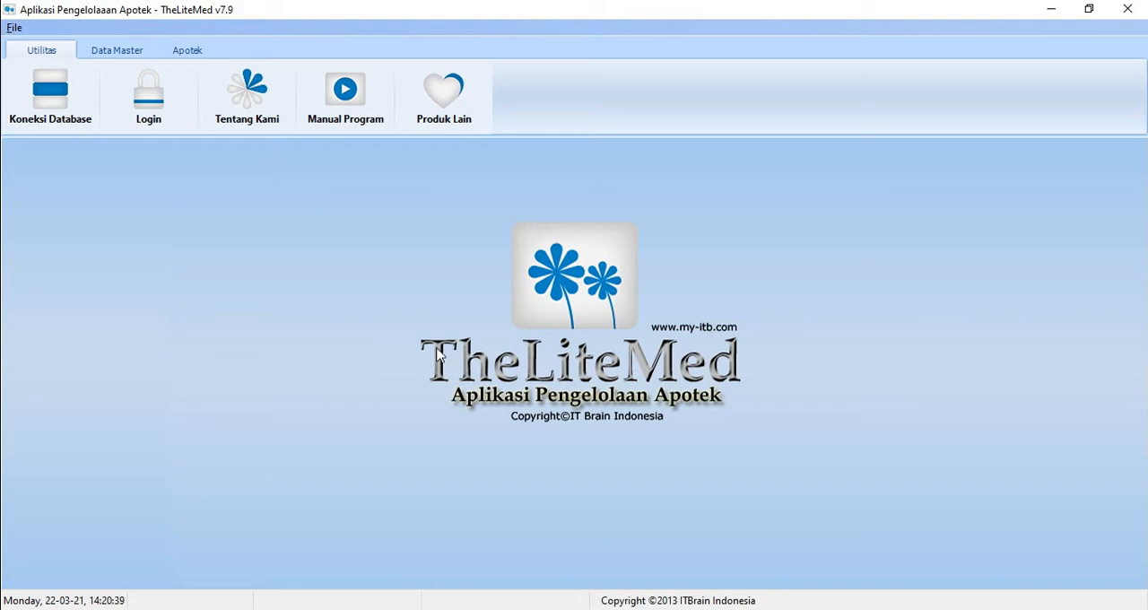
left_click(162, 106)
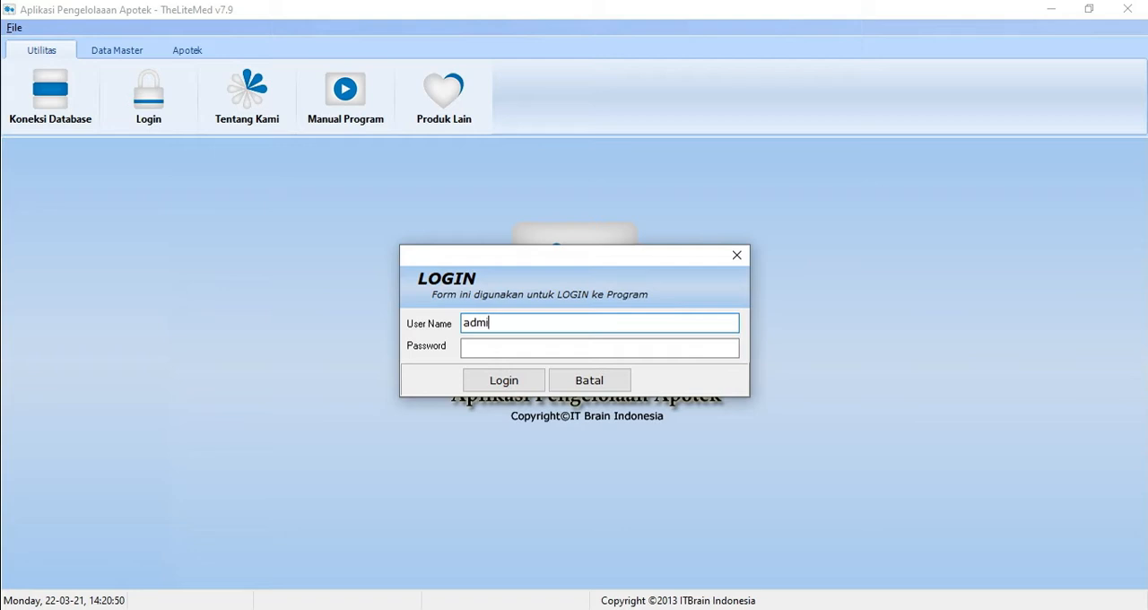
key("Tab")
type("#####")
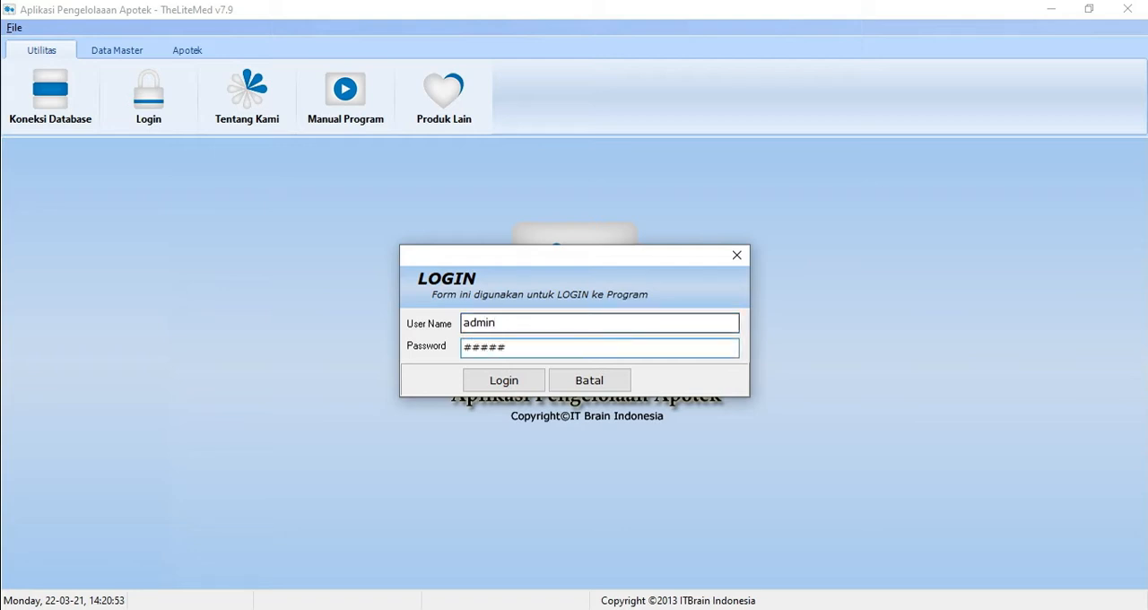
left_click(504, 384)
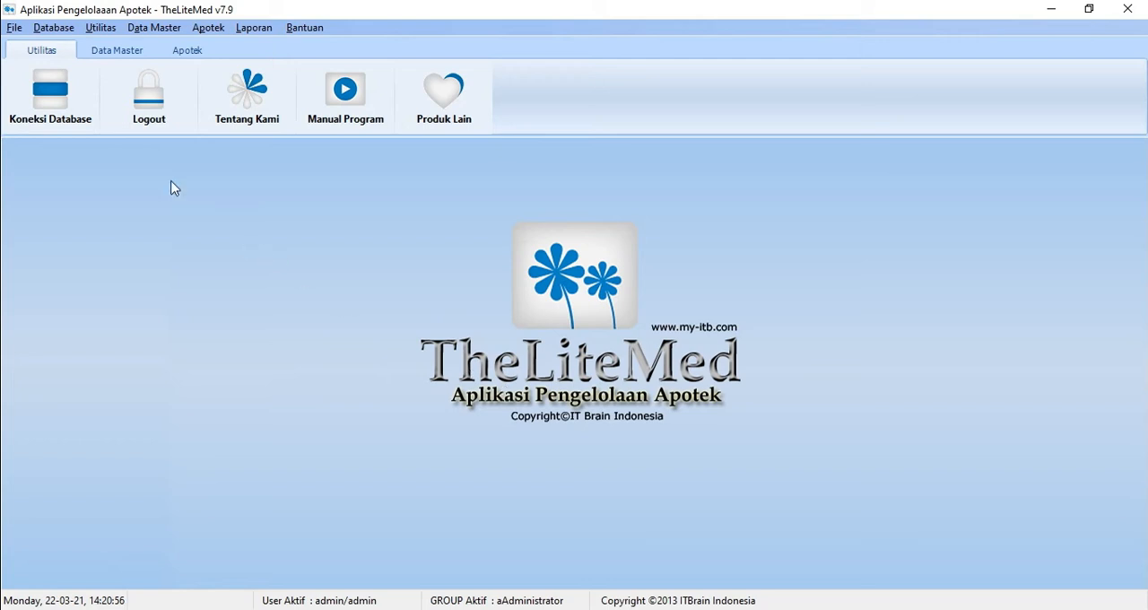
Step: Connect the program to the TheLiteMed Access database file in the Database folder
left_click(70, 126)
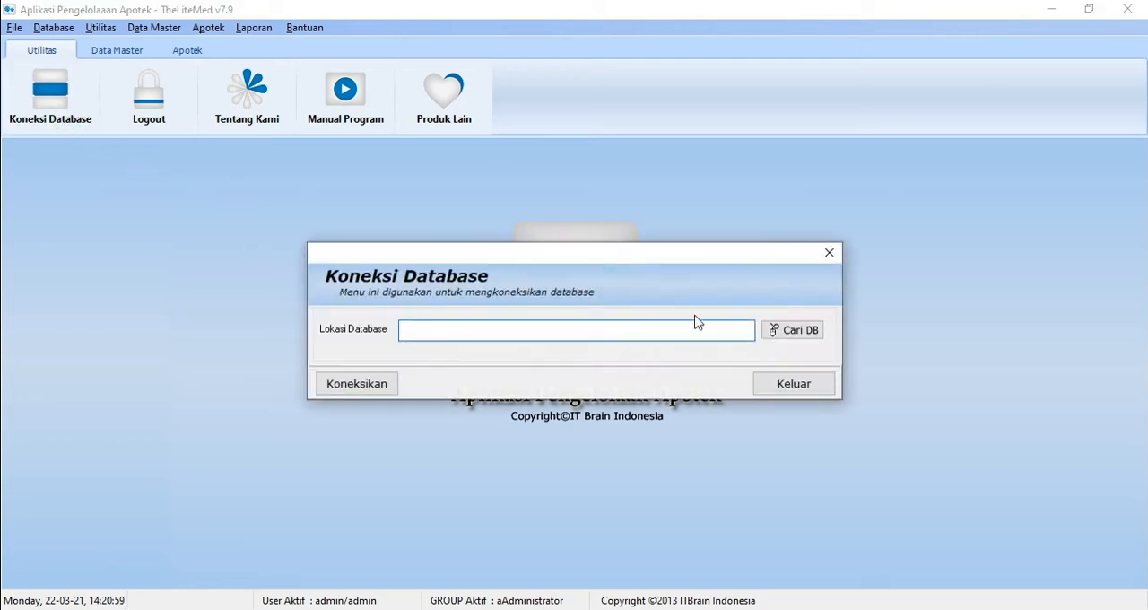
left_click(818, 331)
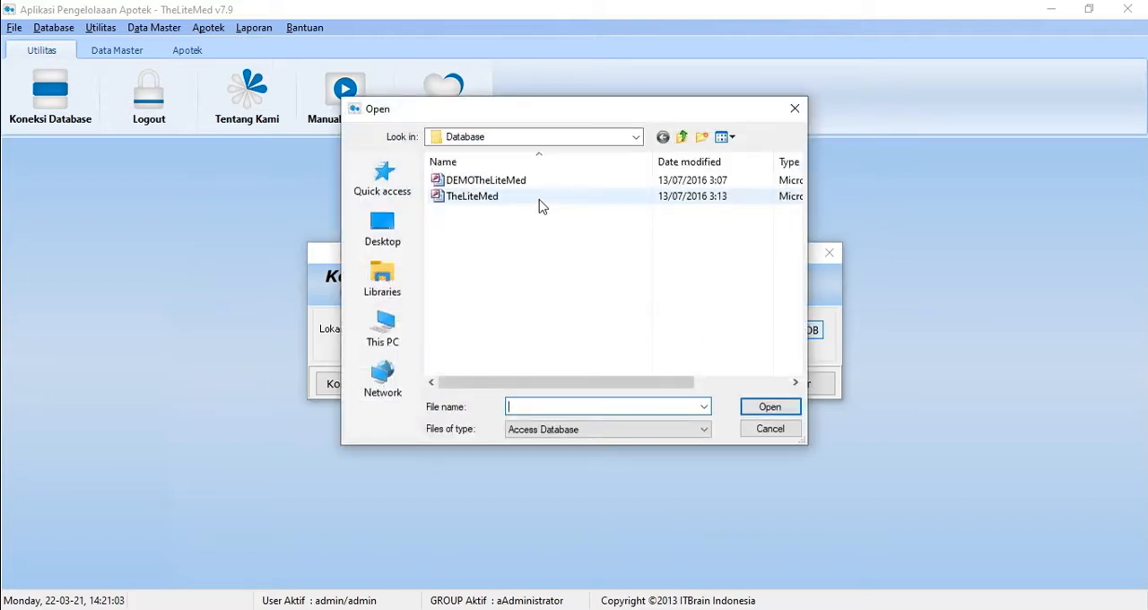
left_click(539, 205)
left_click(776, 409)
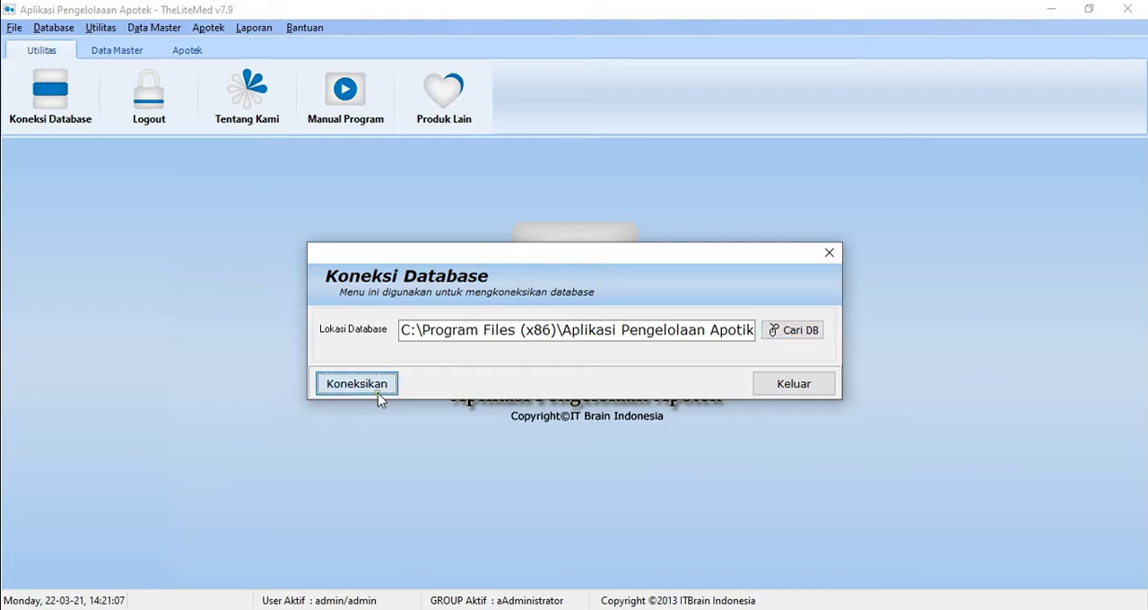
left_click(378, 391)
left_click(565, 353)
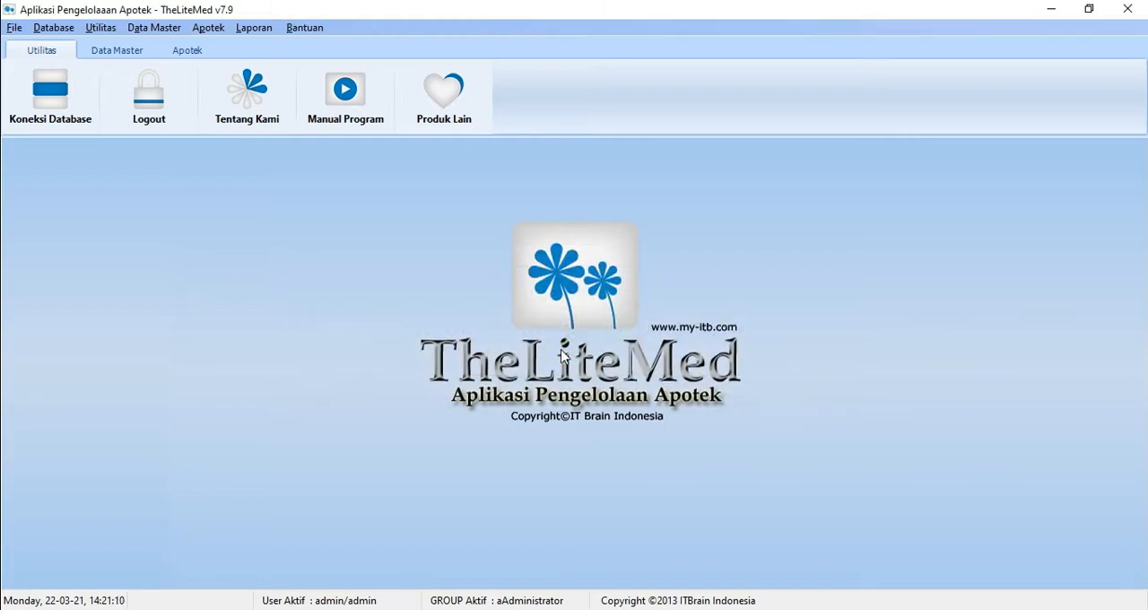
Step: Open the pharmacy identity data for editing and examine its fields from name and address down to expiry limit, receipt option and SIP
left_click(100, 27)
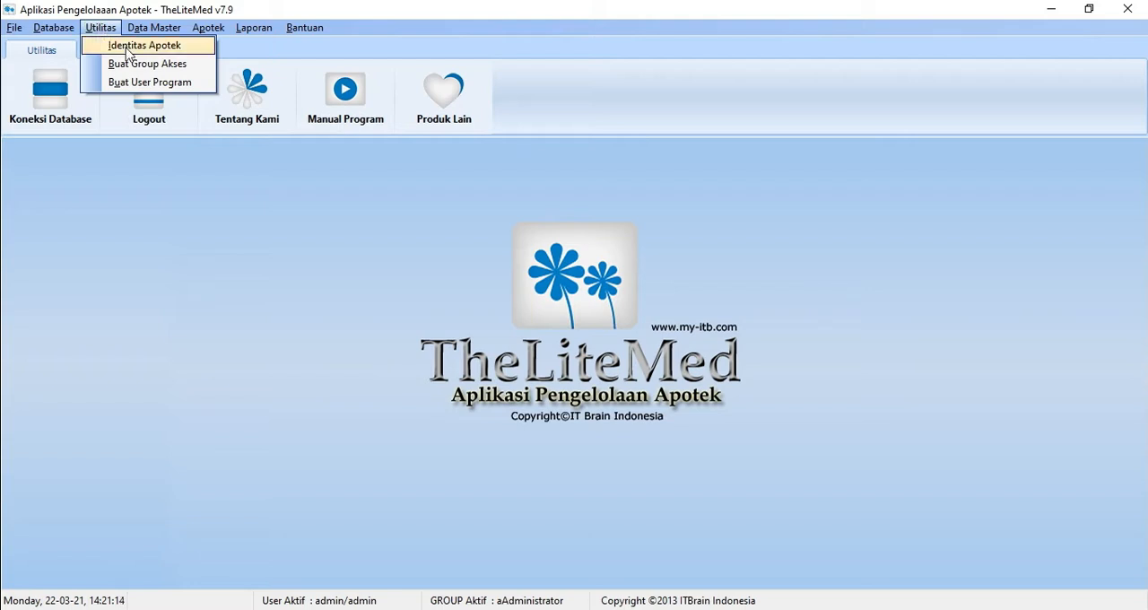
left_click(129, 45)
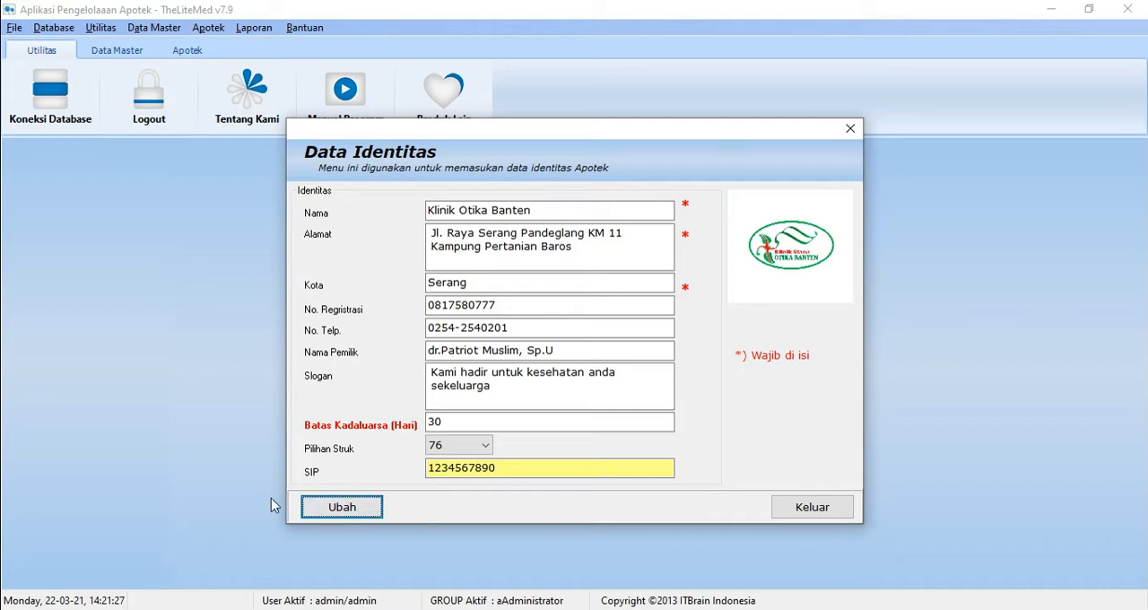
left_click(343, 507)
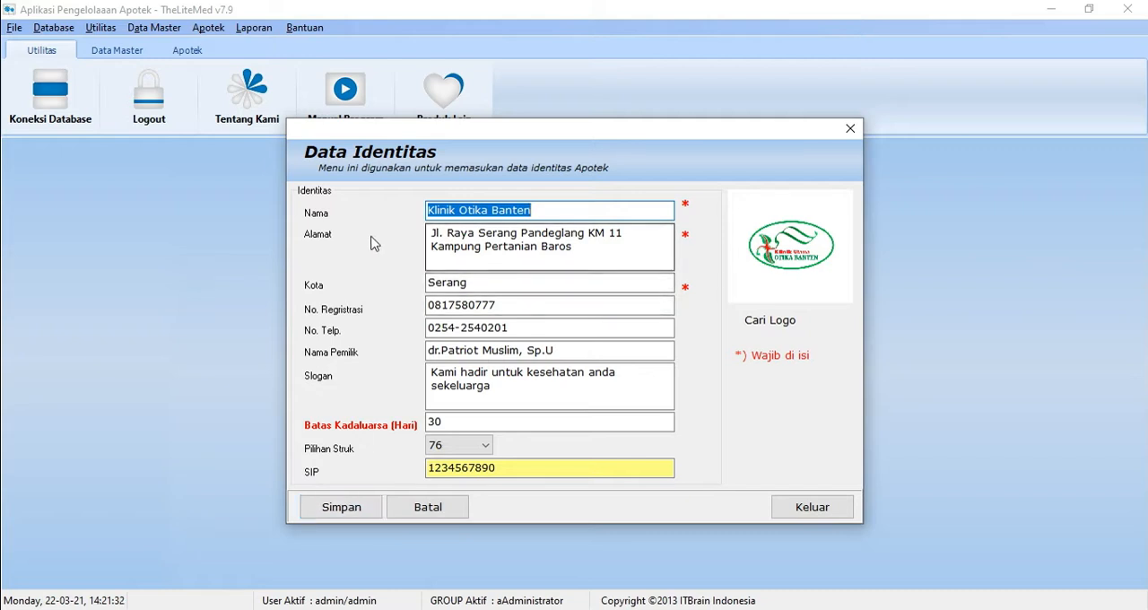
left_click(555, 232)
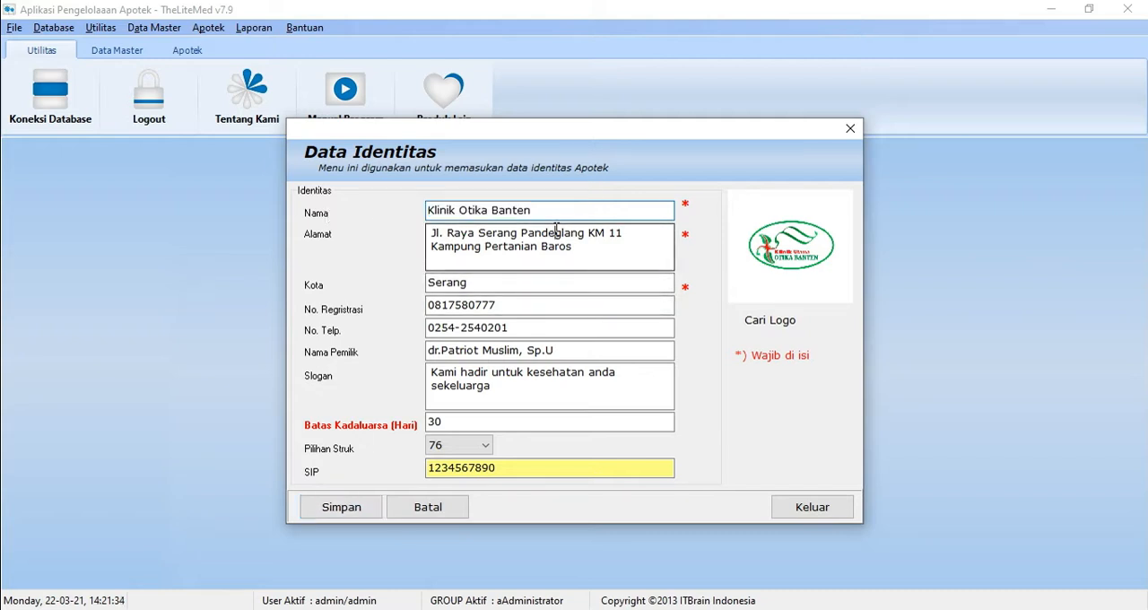
left_click(475, 278)
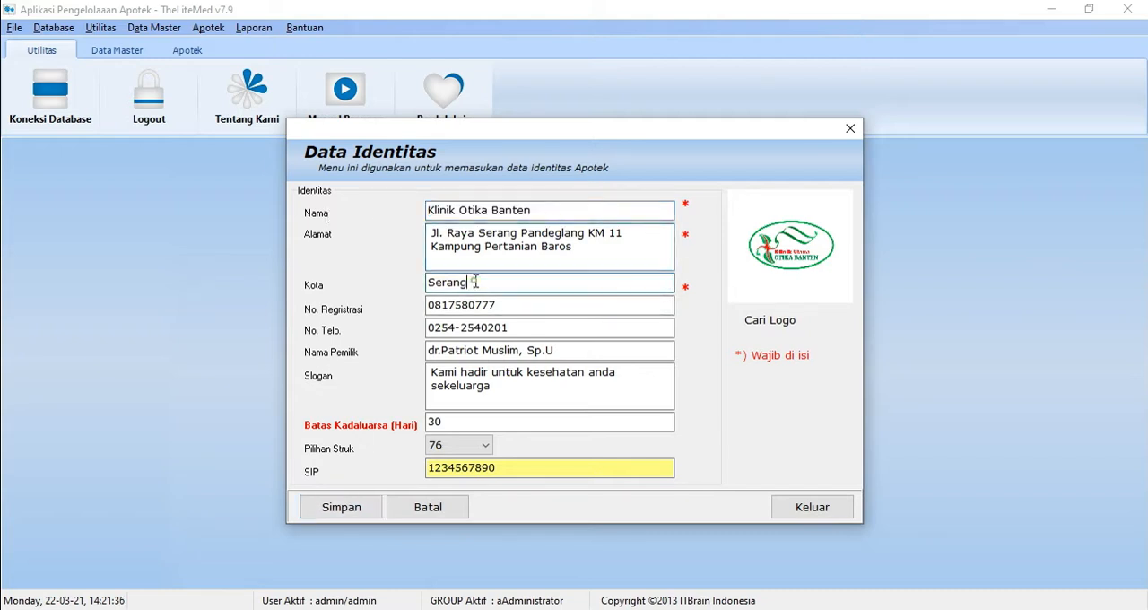
left_click(478, 306)
left_click(476, 329)
left_click(469, 351)
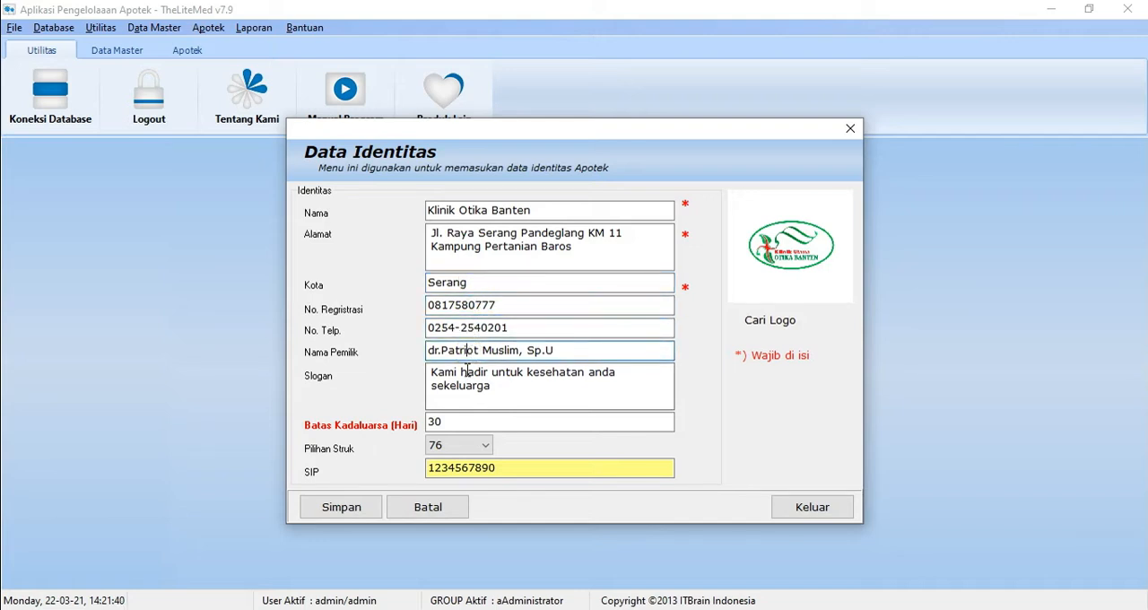
left_click(464, 371)
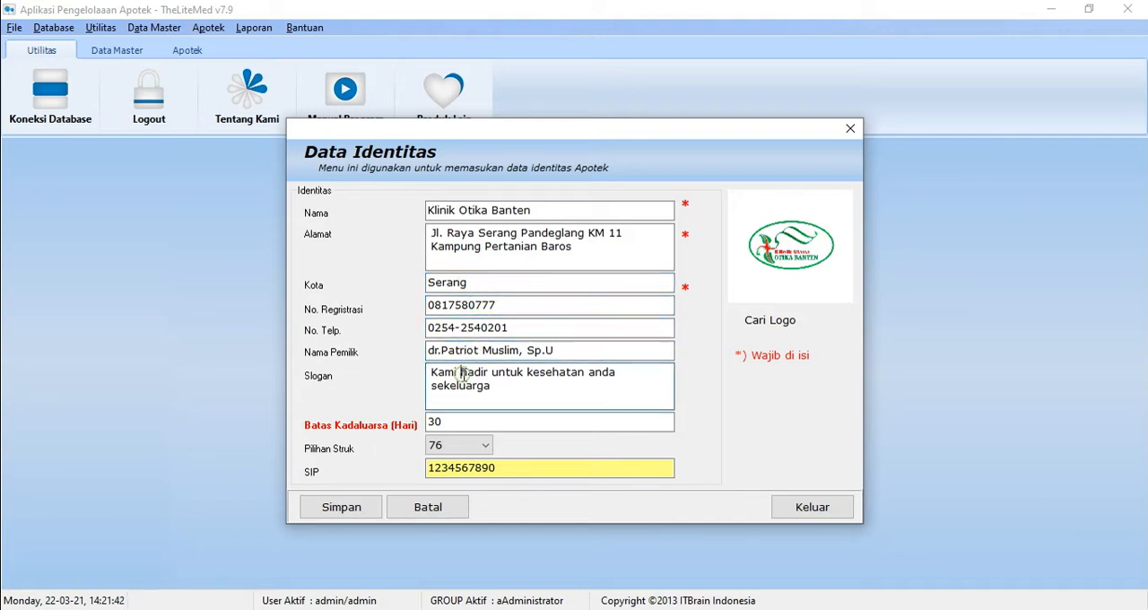
left_click(468, 419)
left_click(475, 446)
left_click(462, 459)
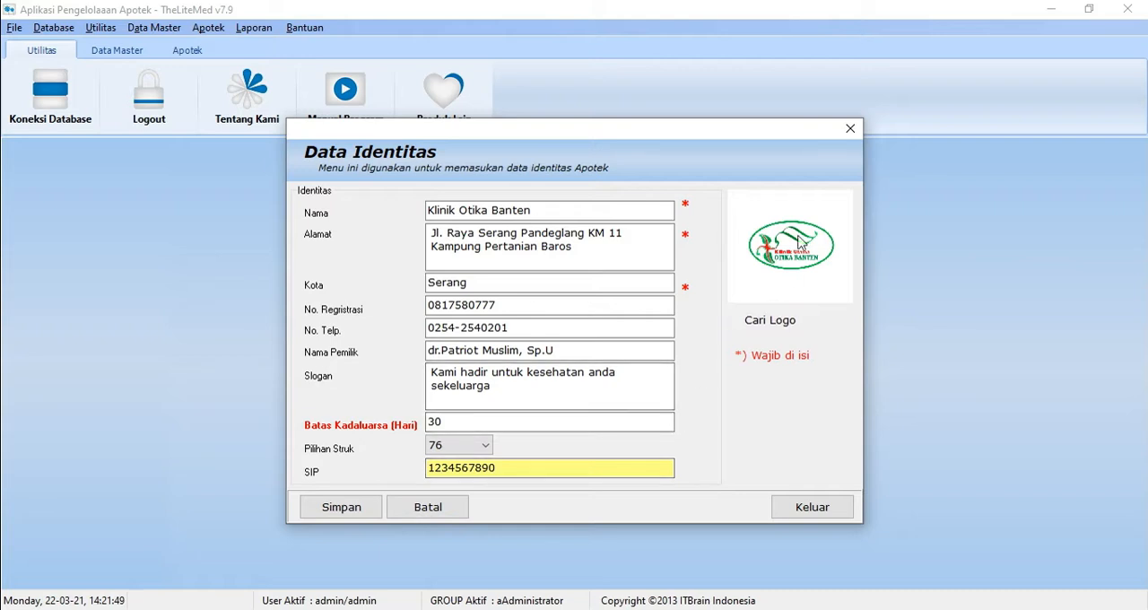
Step: Browse Libraries for a JPEG logo without choosing one, and close the pharmacy identity form without saving changes
left_click(769, 323)
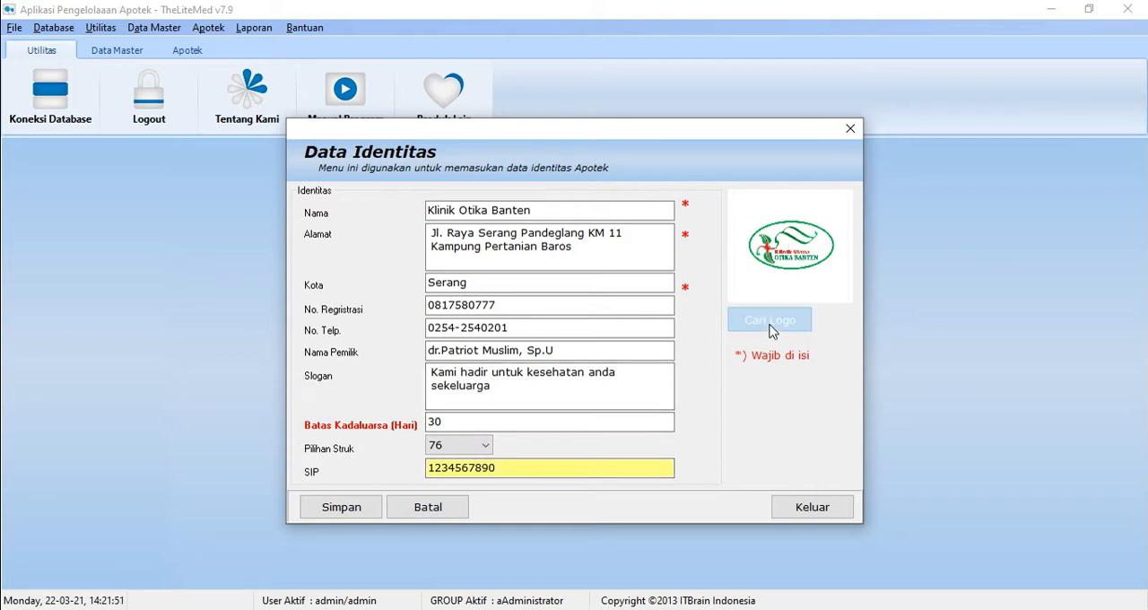
left_click(376, 264)
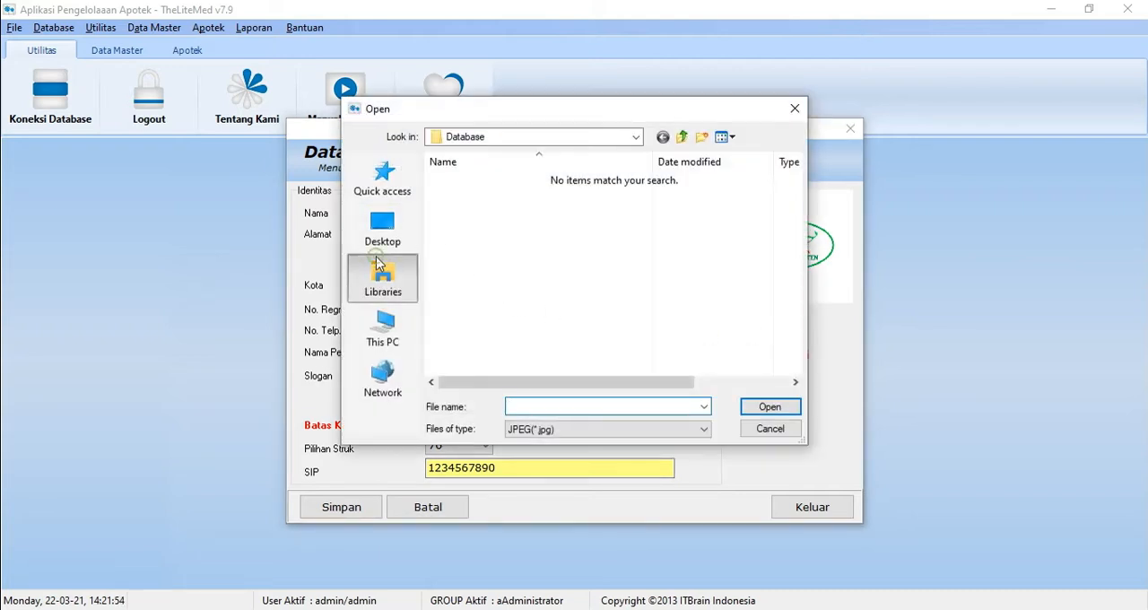
left_click(769, 428)
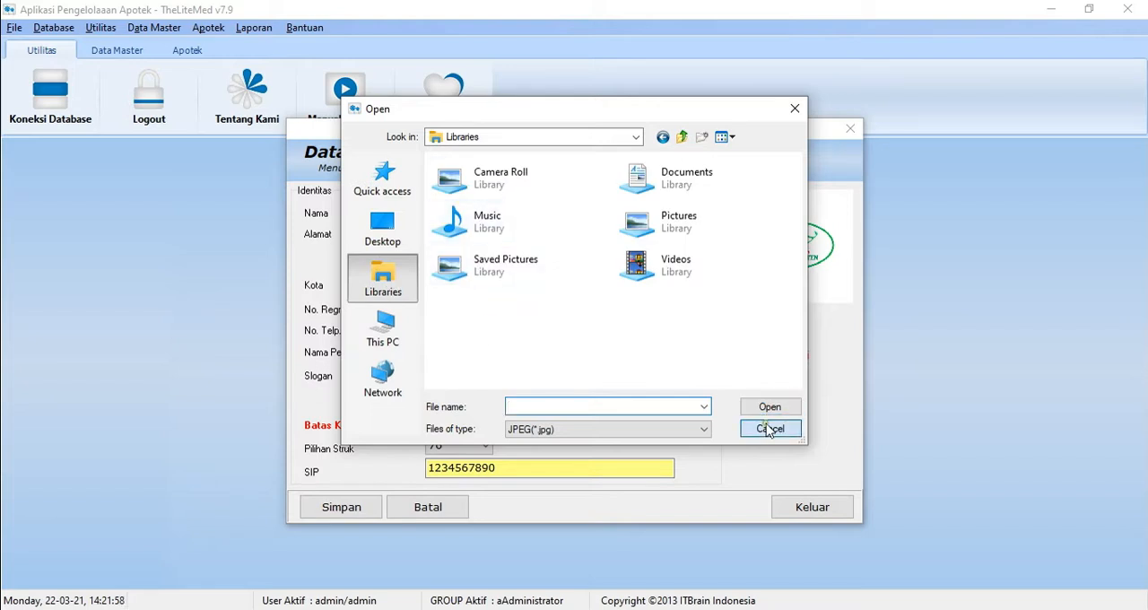
left_click(368, 509)
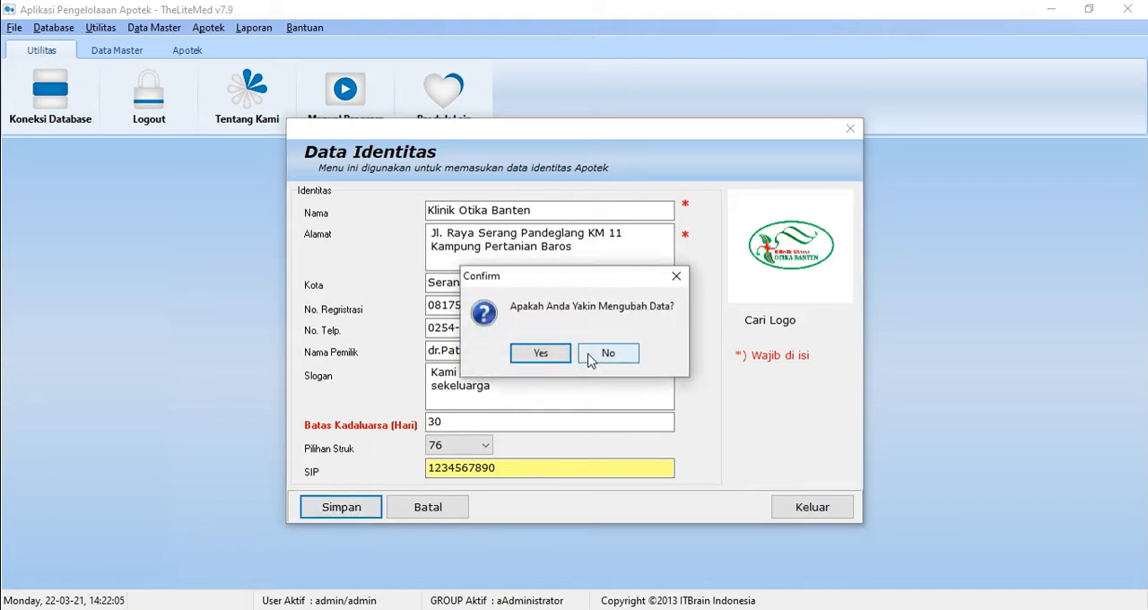
left_click(590, 356)
left_click(843, 512)
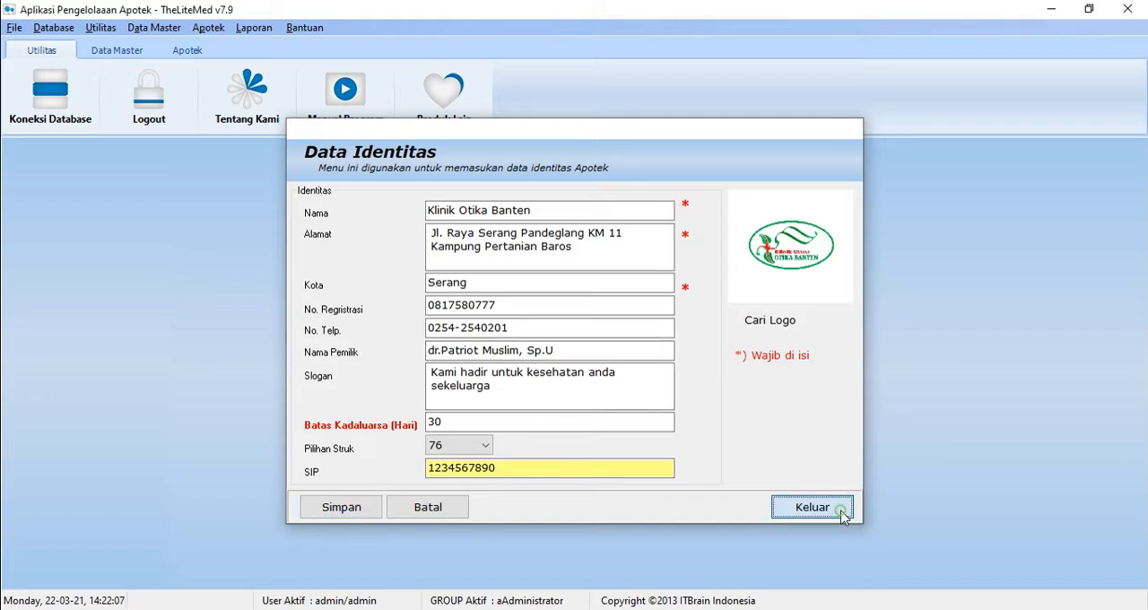
Step: Create a new access group named karyawan with the description karyawan and save it
left_click(101, 27)
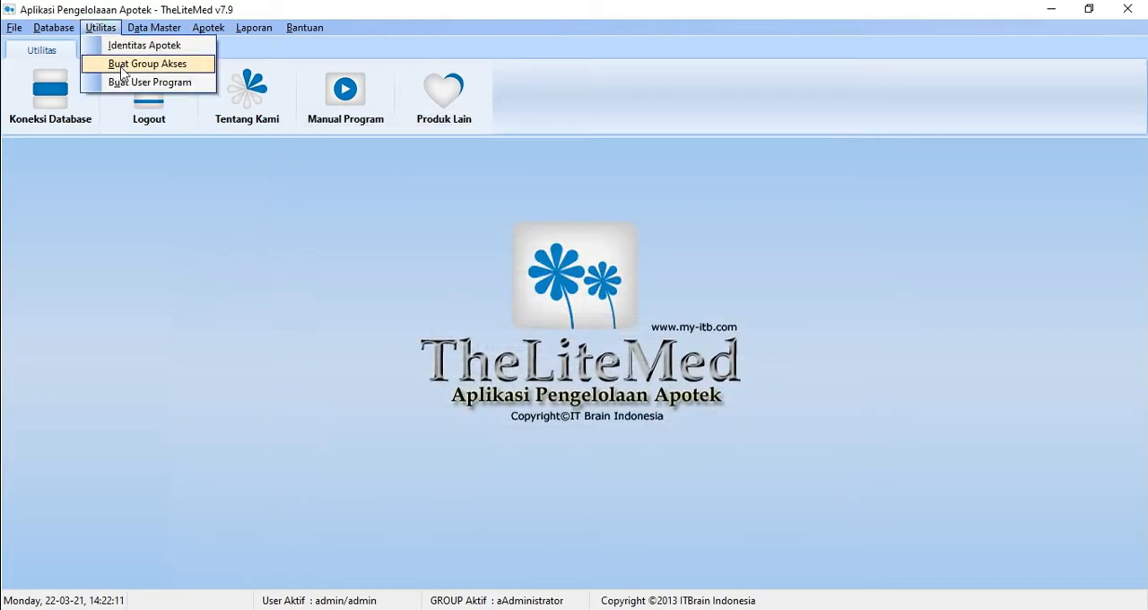
left_click(124, 65)
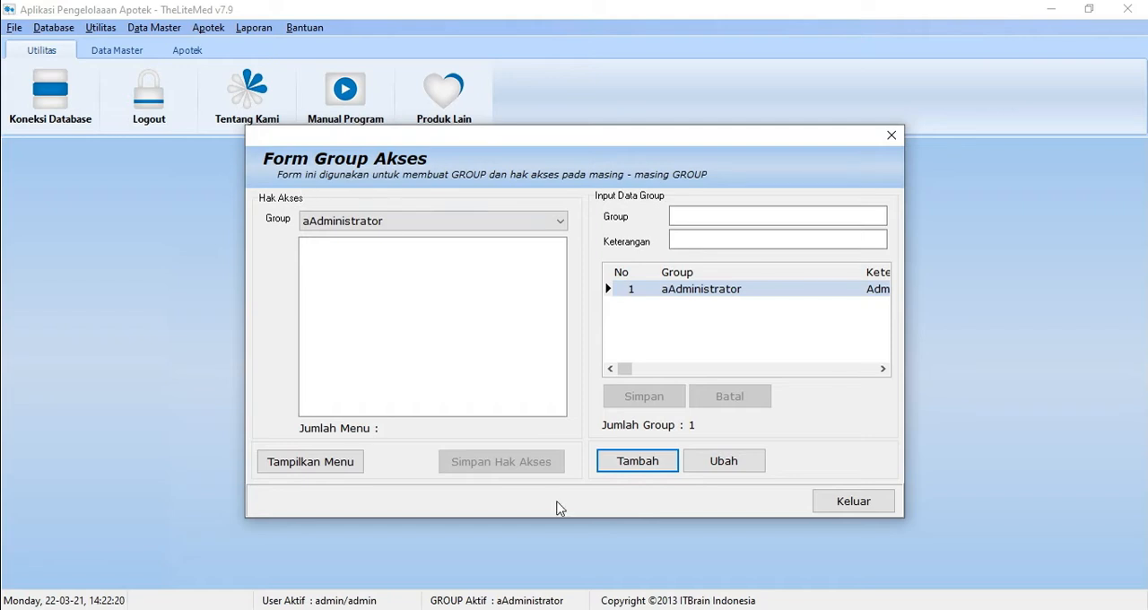
left_click(653, 462)
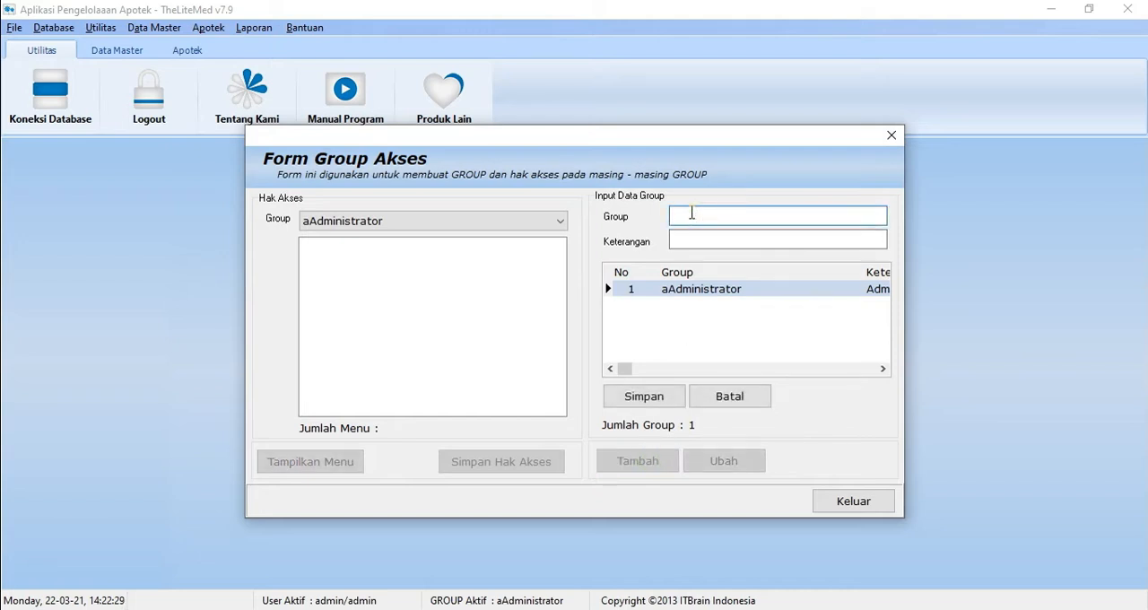
type("karyawan")
left_click(751, 239)
type("k")
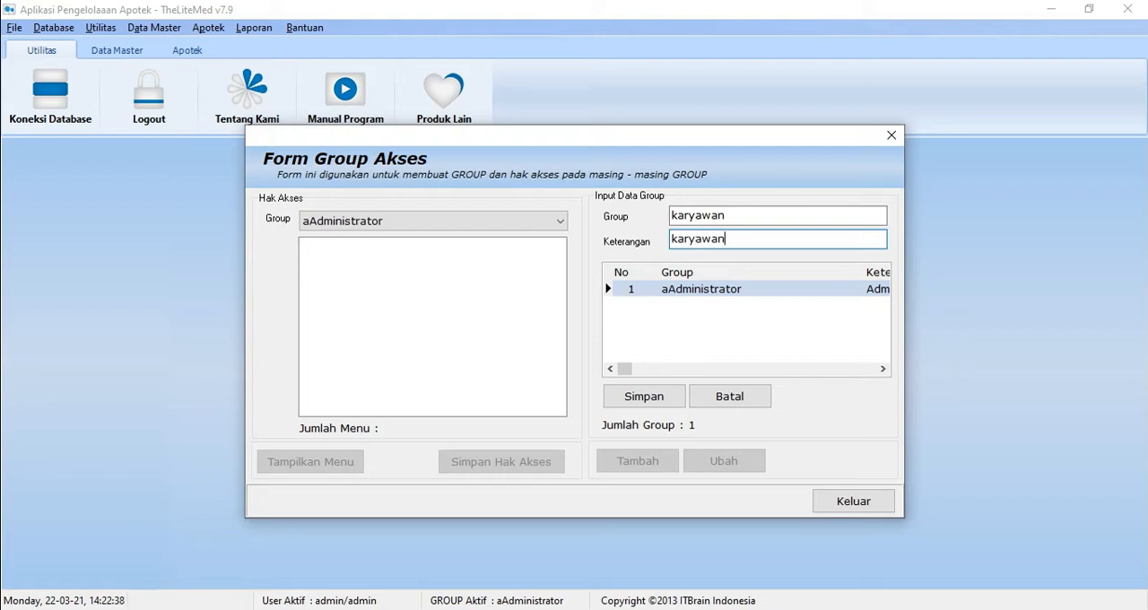
left_click(641, 396)
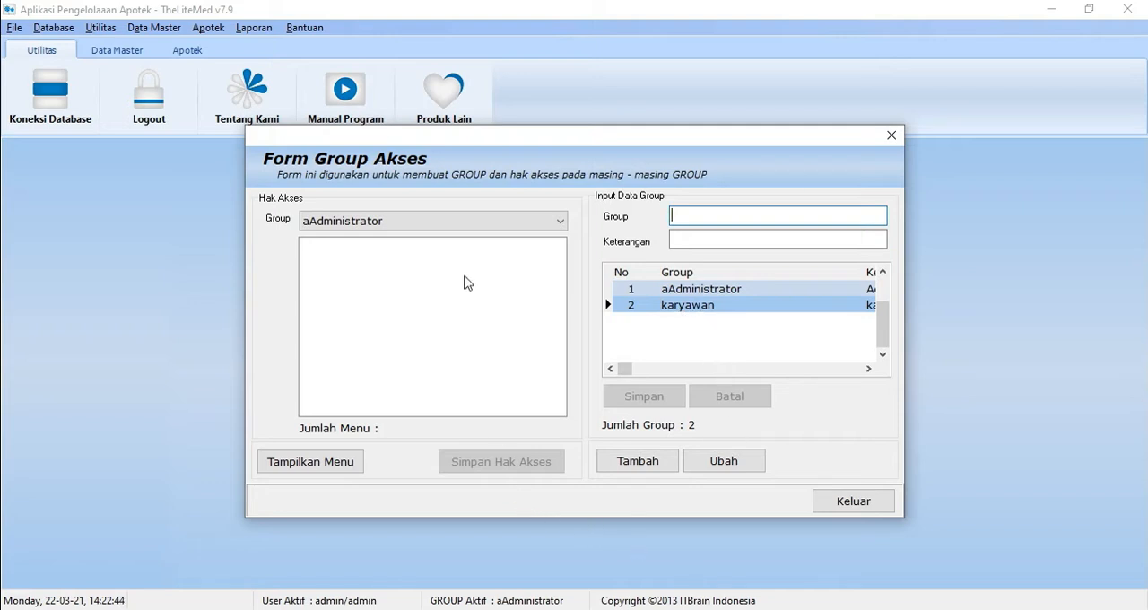
Step: Save the karyawan group's access rights with the Apotek menu and its entries, including Retur Penjualan, enabled, and close the group access form
left_click(463, 224)
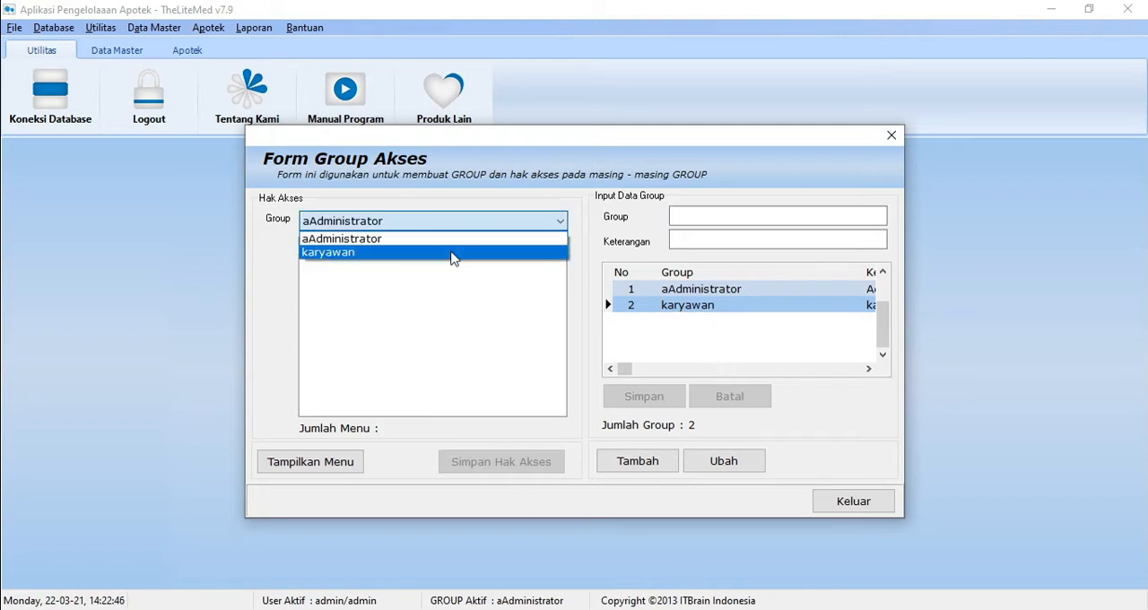
left_click(453, 254)
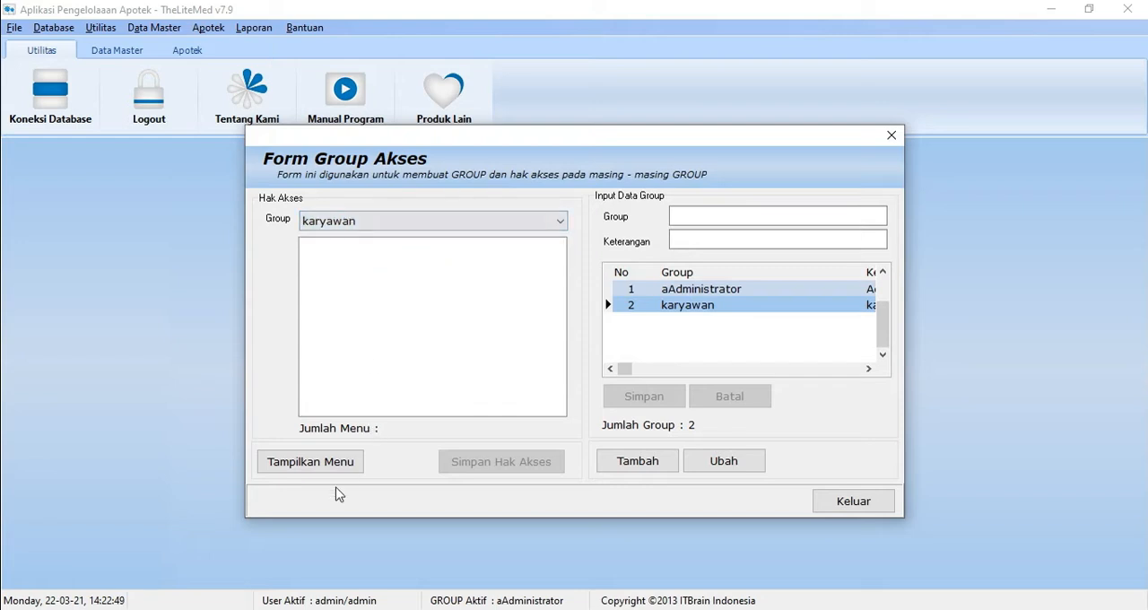
left_click(296, 468)
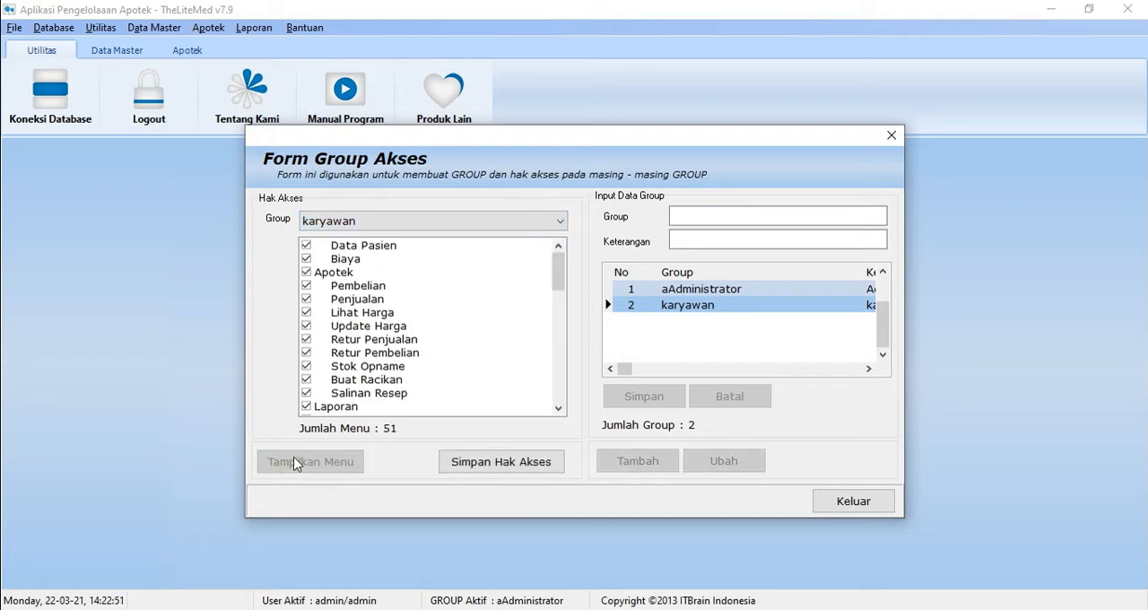
left_click(314, 273)
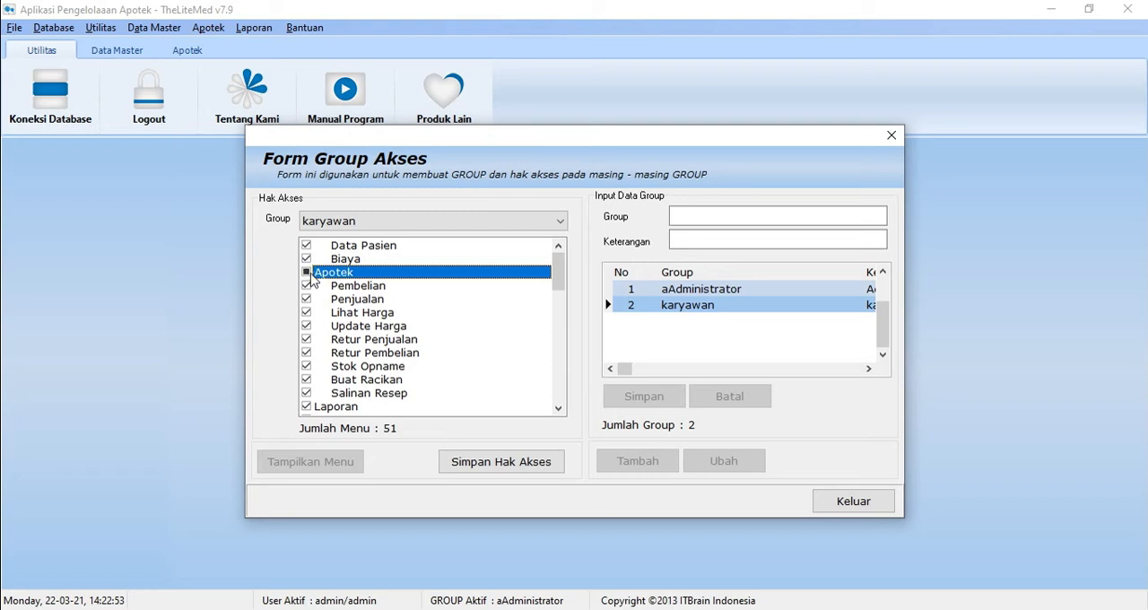
left_click(311, 343)
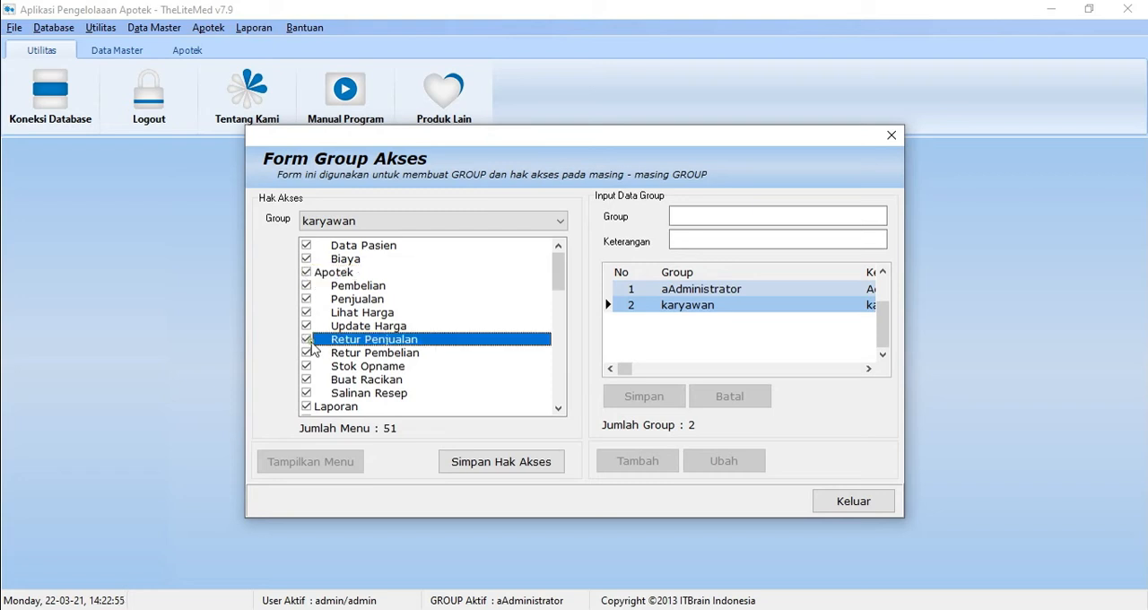
left_click(518, 466)
left_click(569, 359)
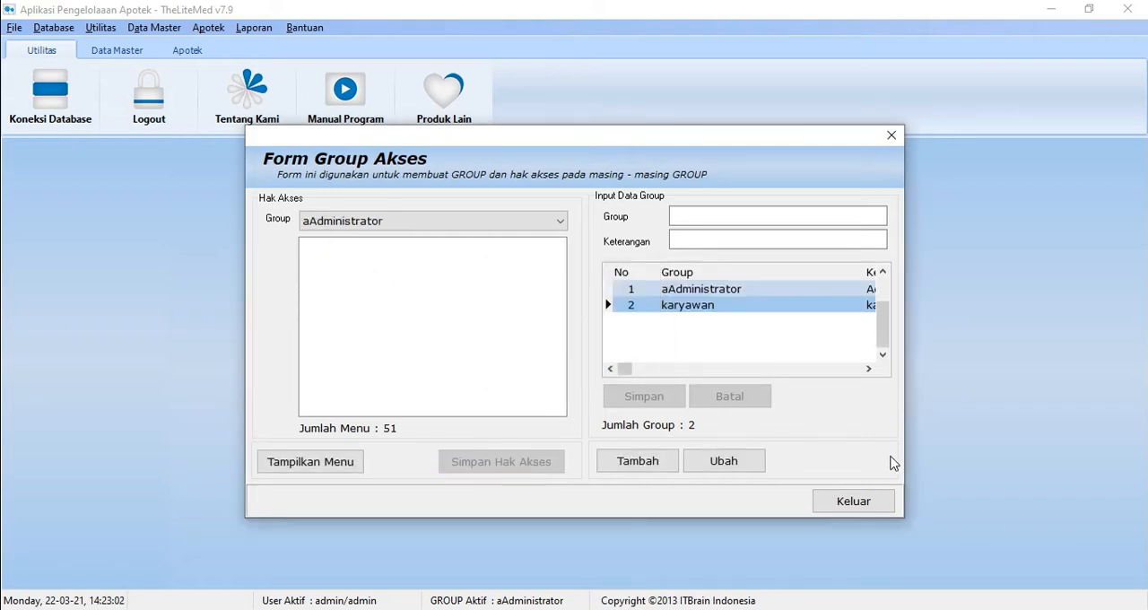
left_click(867, 512)
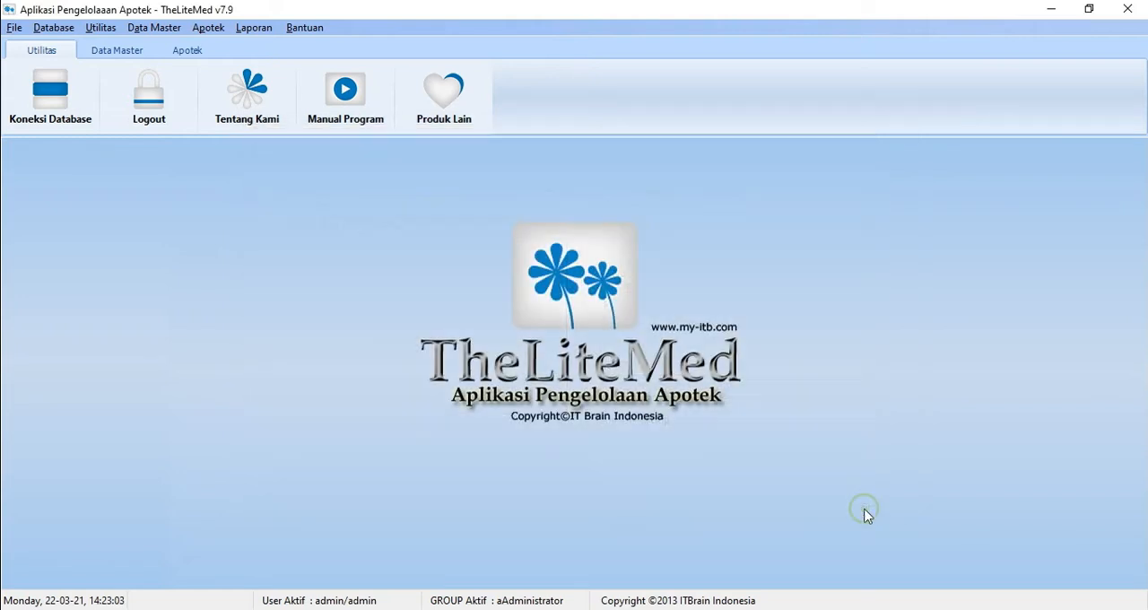
Step: Open the program user form, start a new user in the karyawan group, and enter the user's full name
left_click(101, 27)
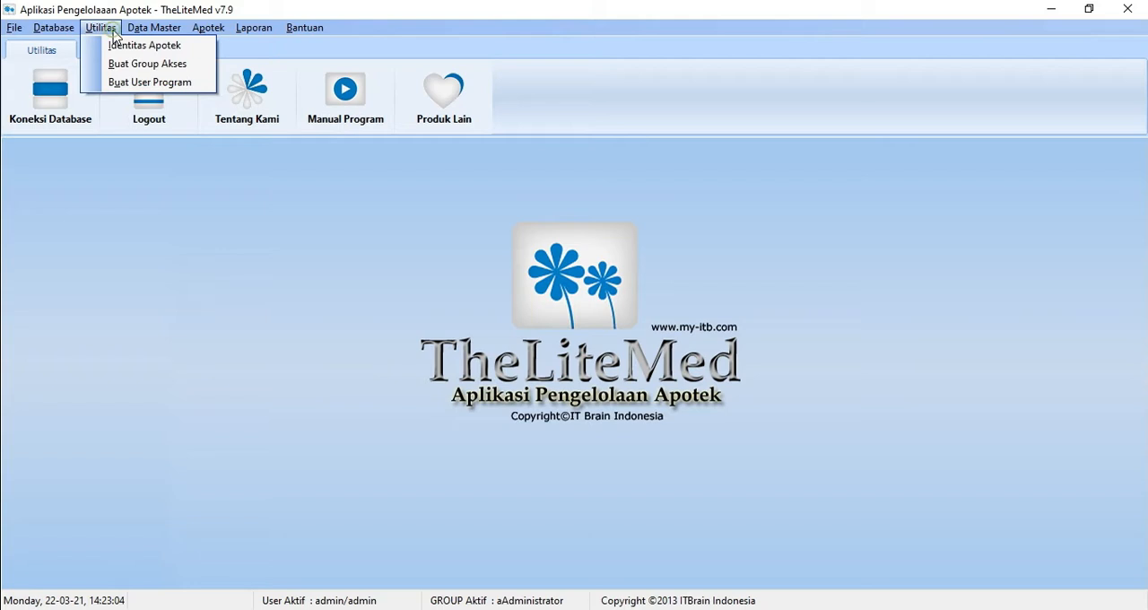
left_click(134, 83)
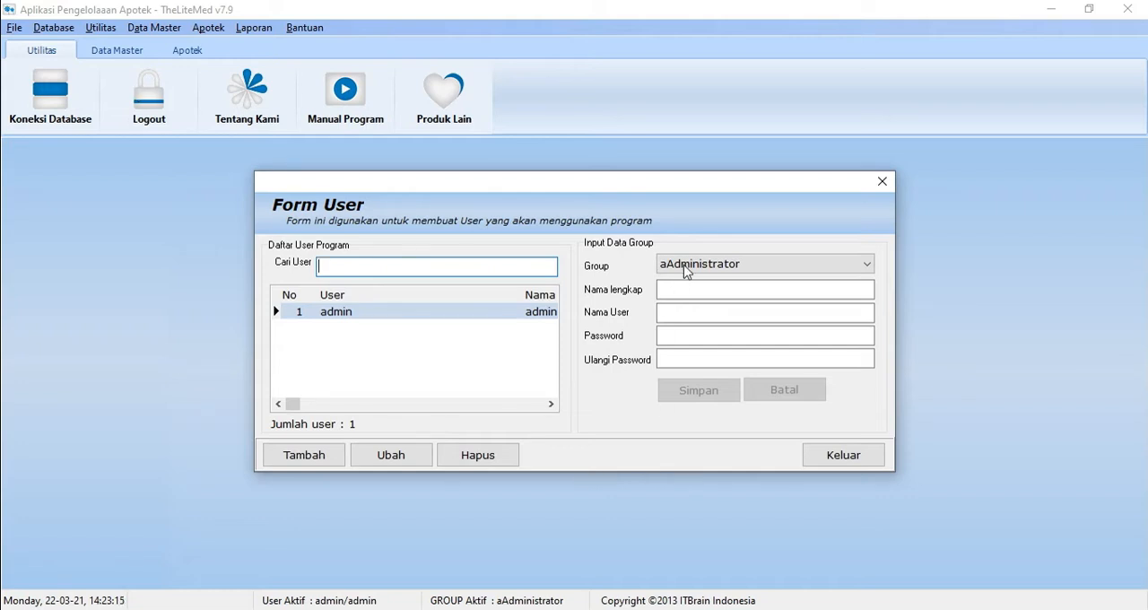
left_click(305, 456)
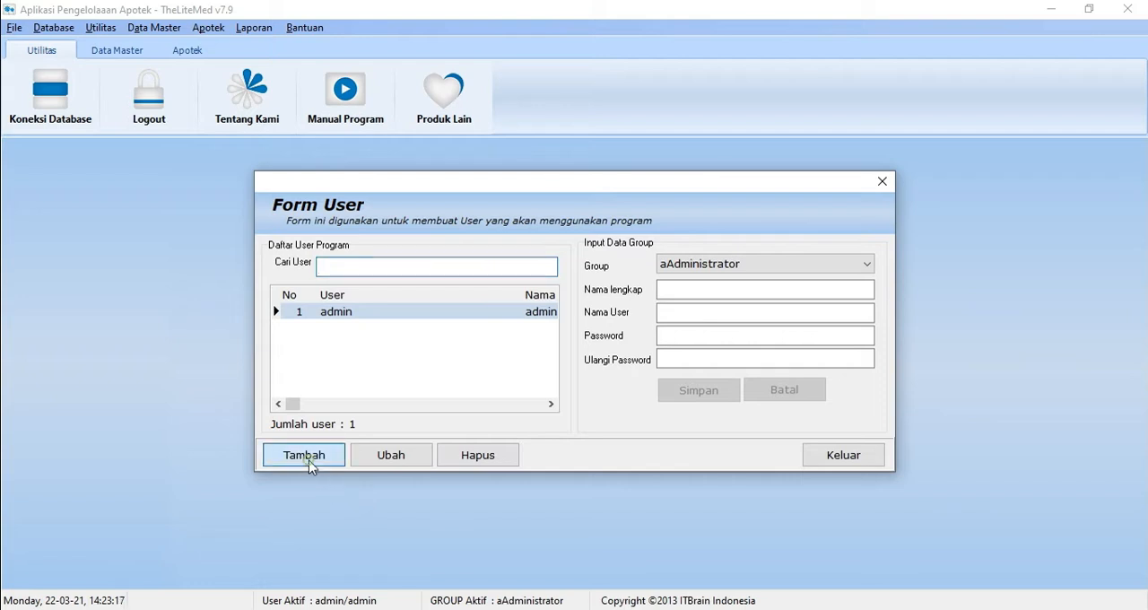
left_click(825, 269)
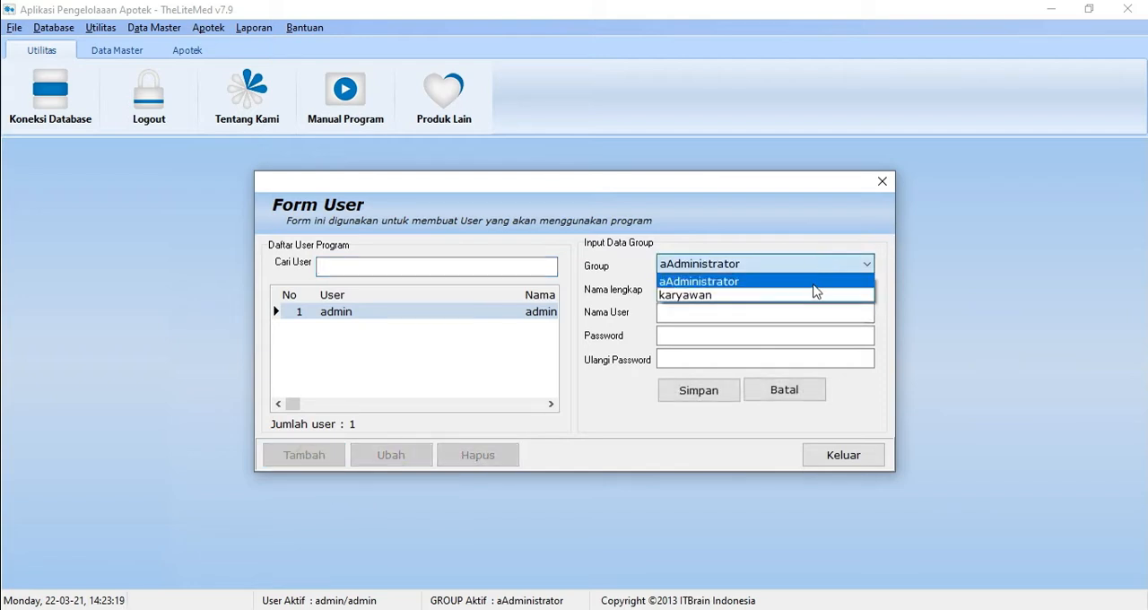
left_click(810, 293)
left_click(719, 289)
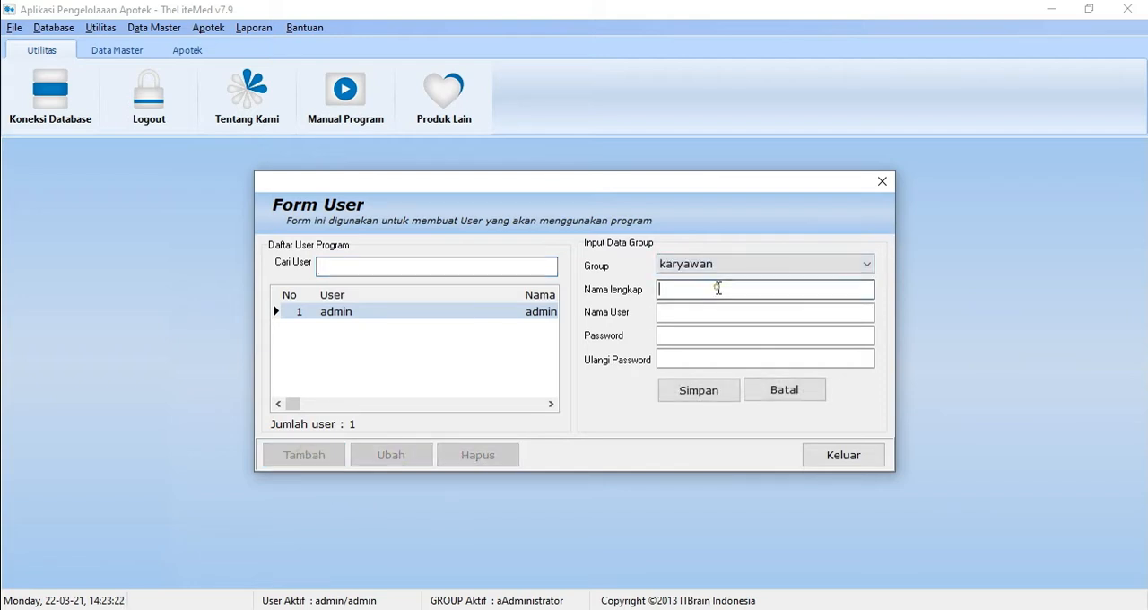
type("beti")
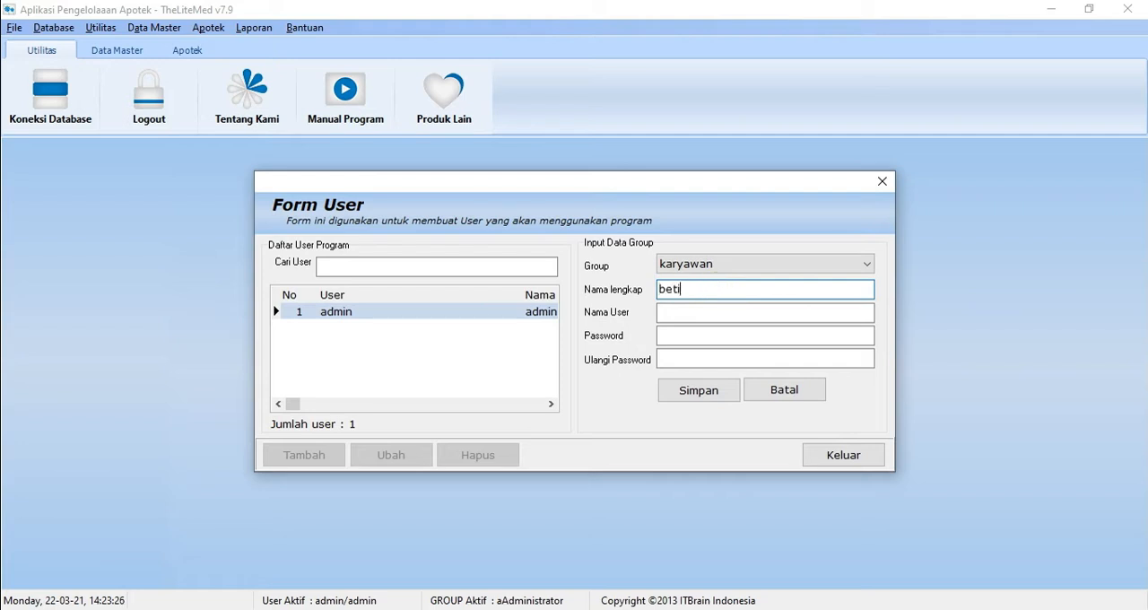
Step: Enter the new user's username, password and repeated password, save the user, and close the user form
left_click(723, 312)
type("beti")
key("Tab")
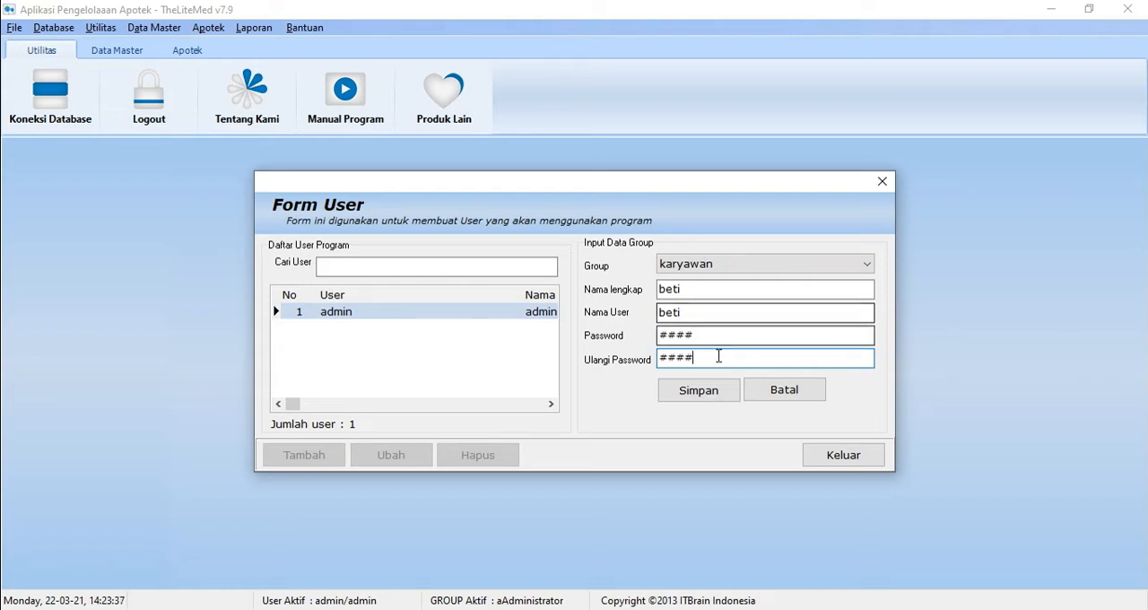
left_click(698, 391)
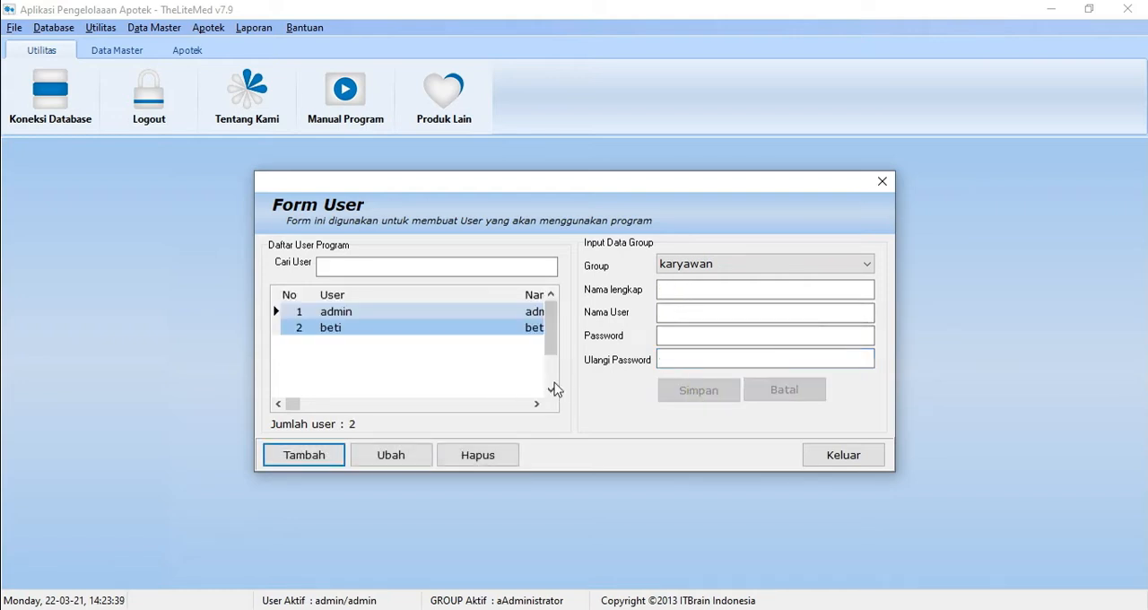
left_click(536, 404)
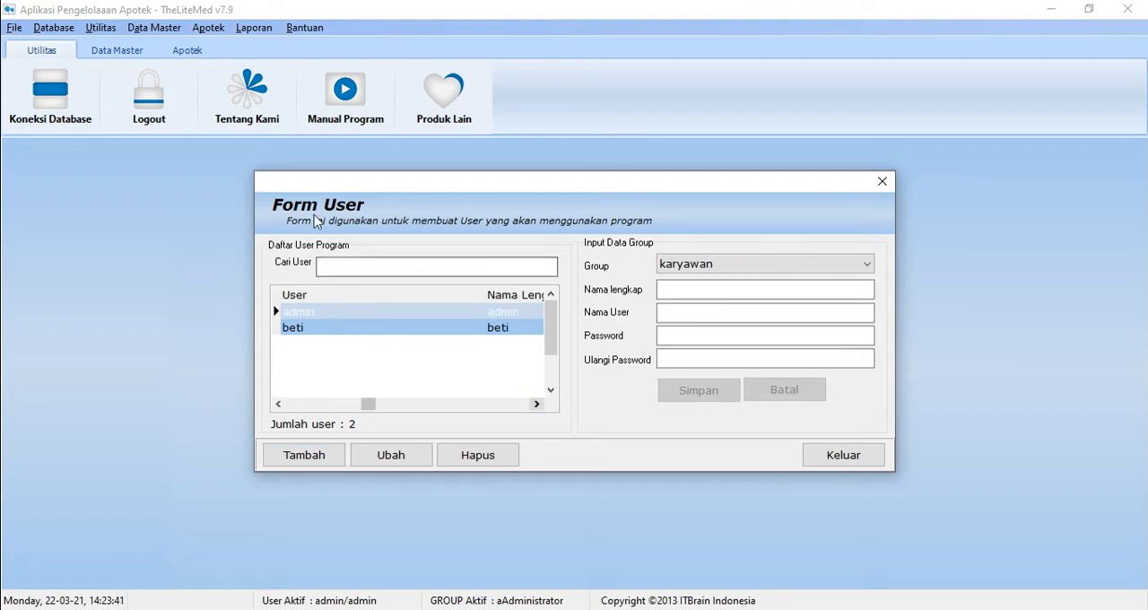
left_click(843, 455)
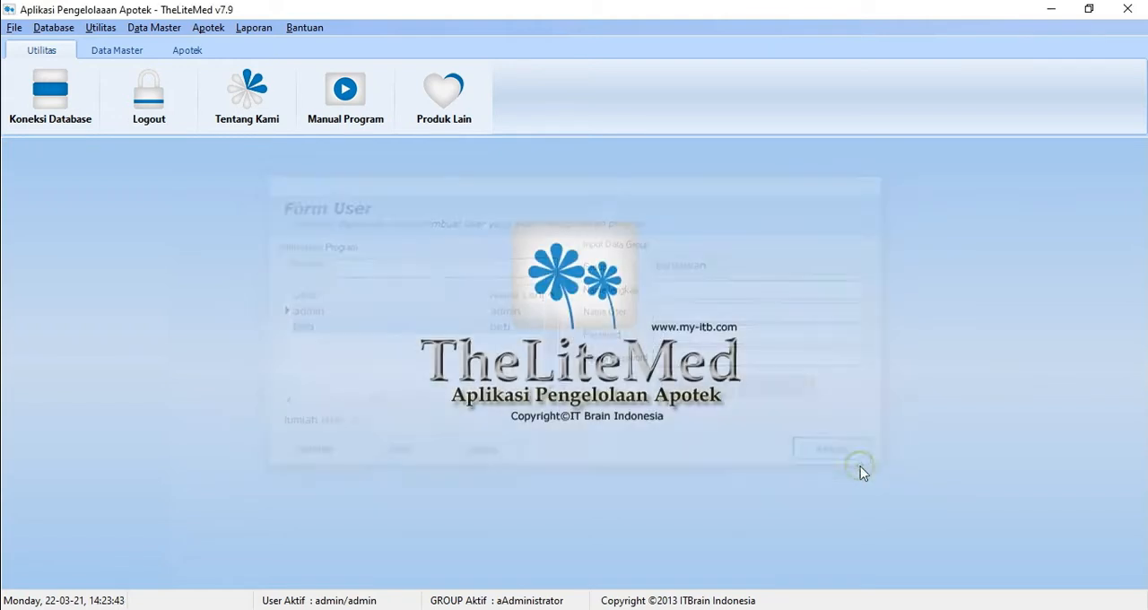
Step: Examine the supplier form's new-entry fields from name and address down to website, and close it without saving a supplier
left_click(143, 30)
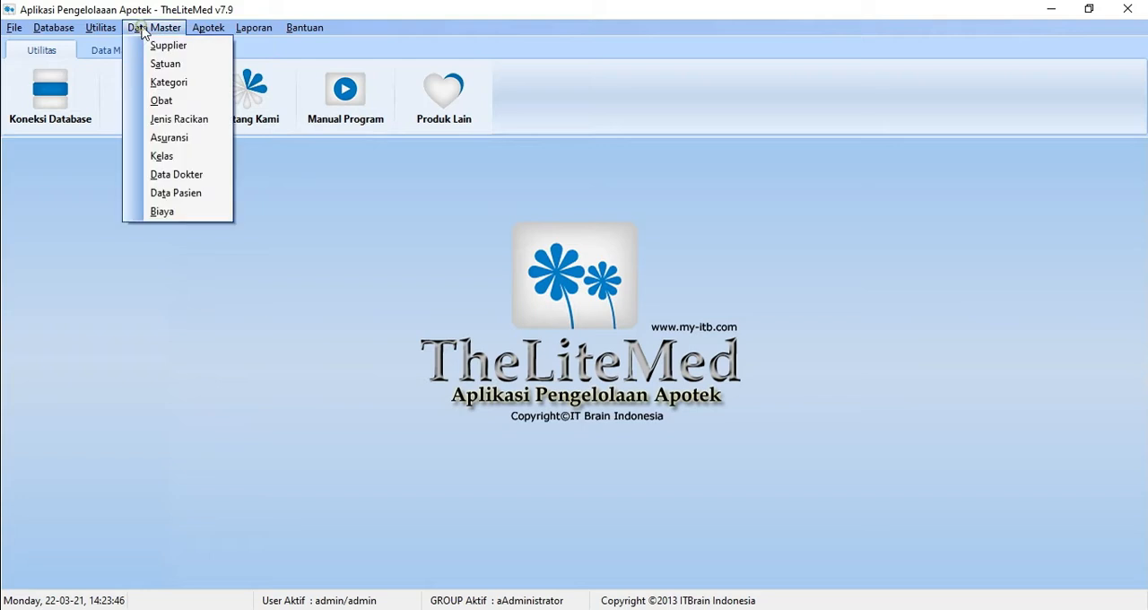
left_click(161, 46)
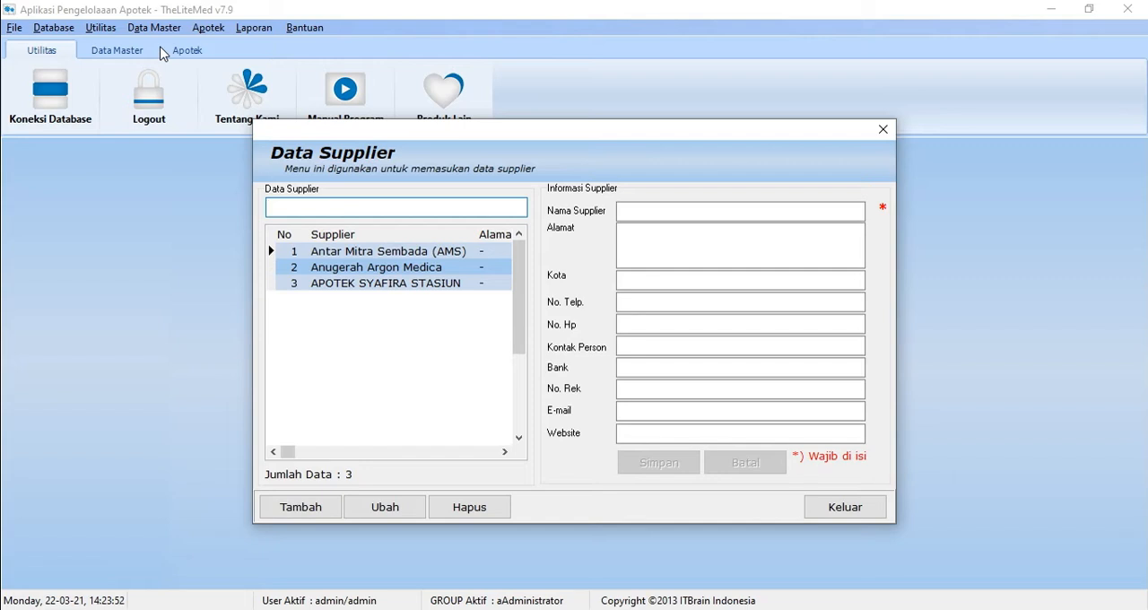
left_click(298, 510)
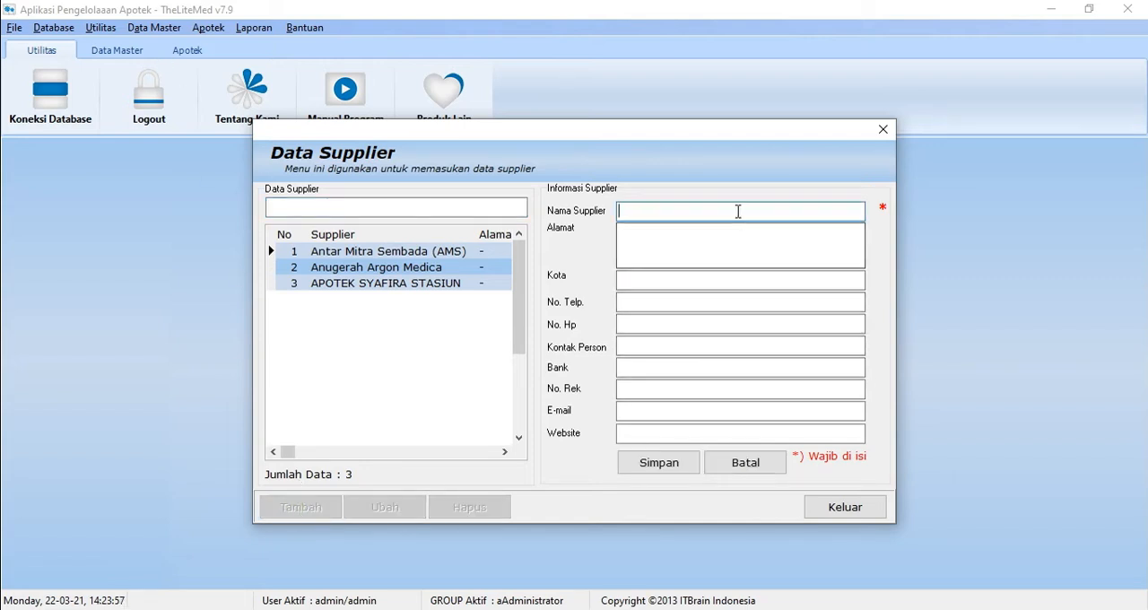
left_click(725, 256)
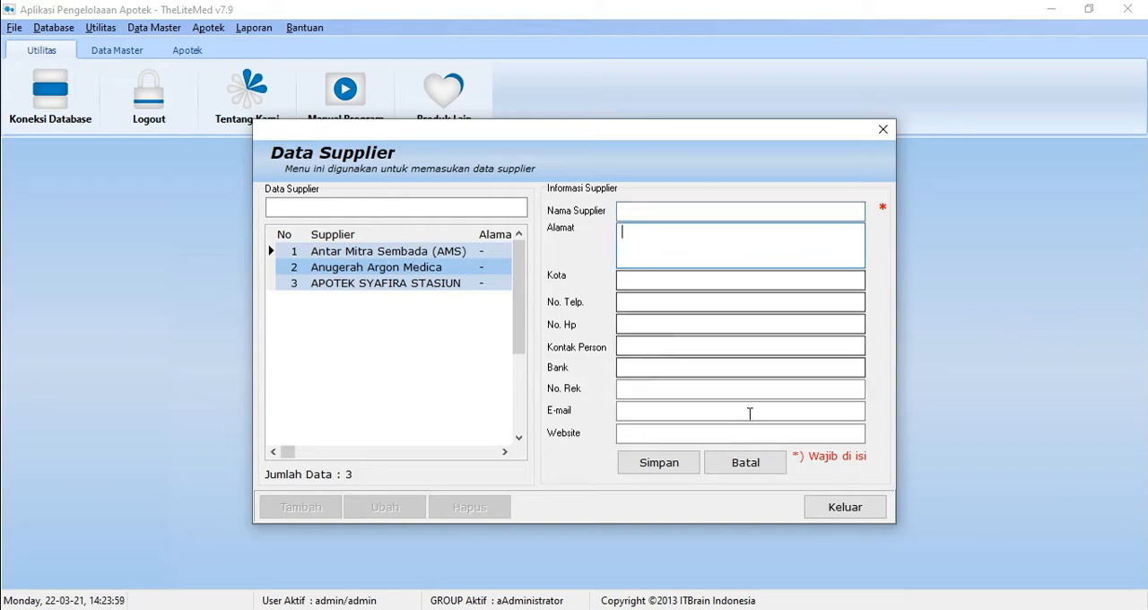
left_click(649, 210)
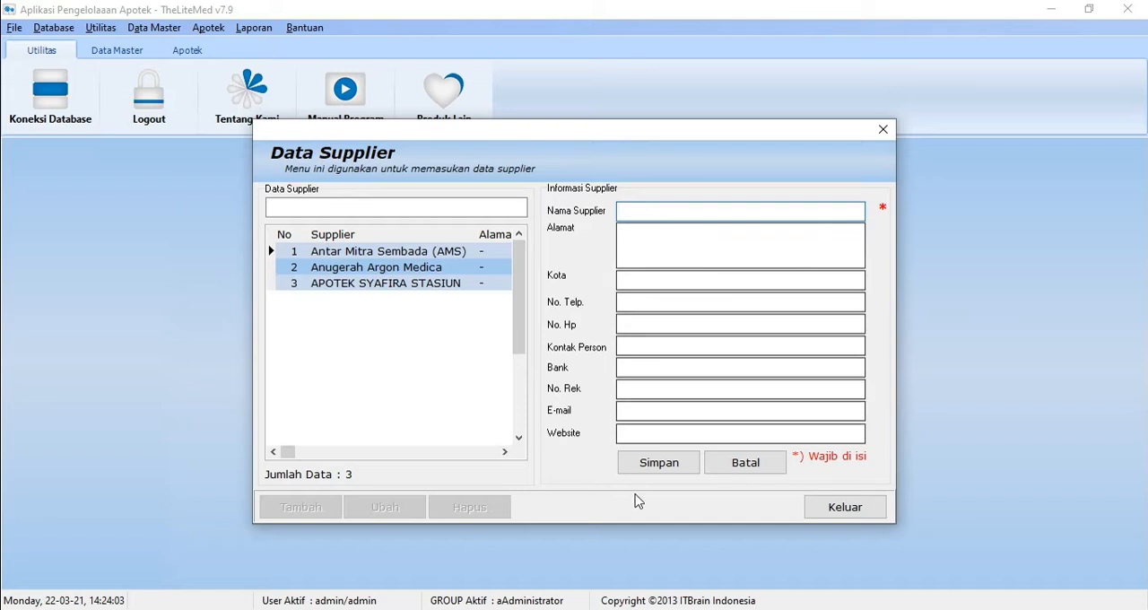
left_click(722, 462)
left_click(848, 519)
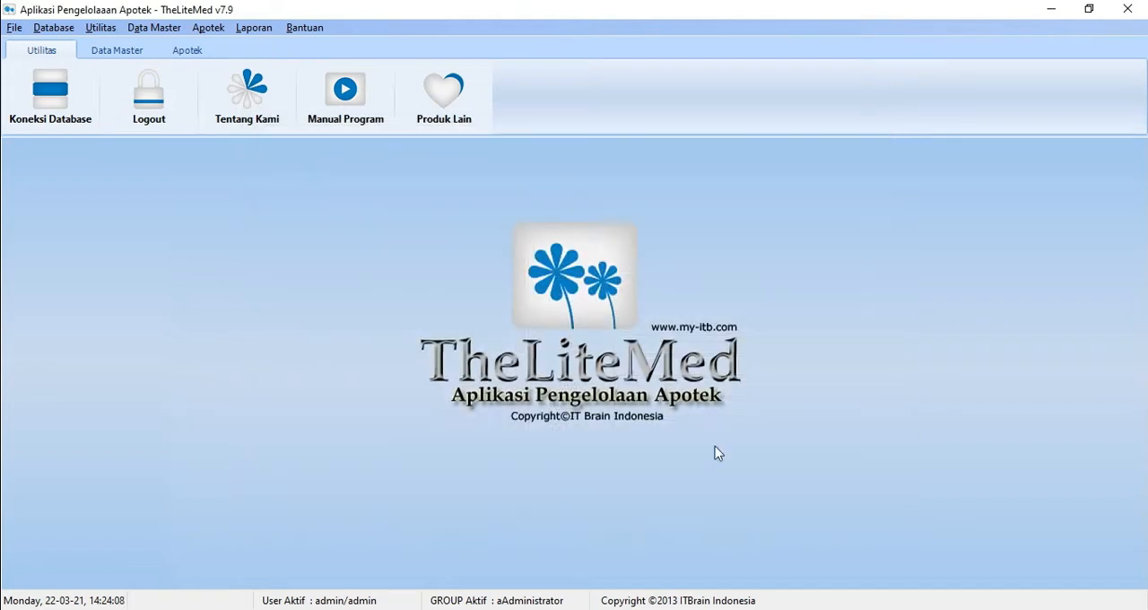
Step: Examine the medicine unit form's new-entry fields for unit and description, and close it without saving a unit
left_click(154, 27)
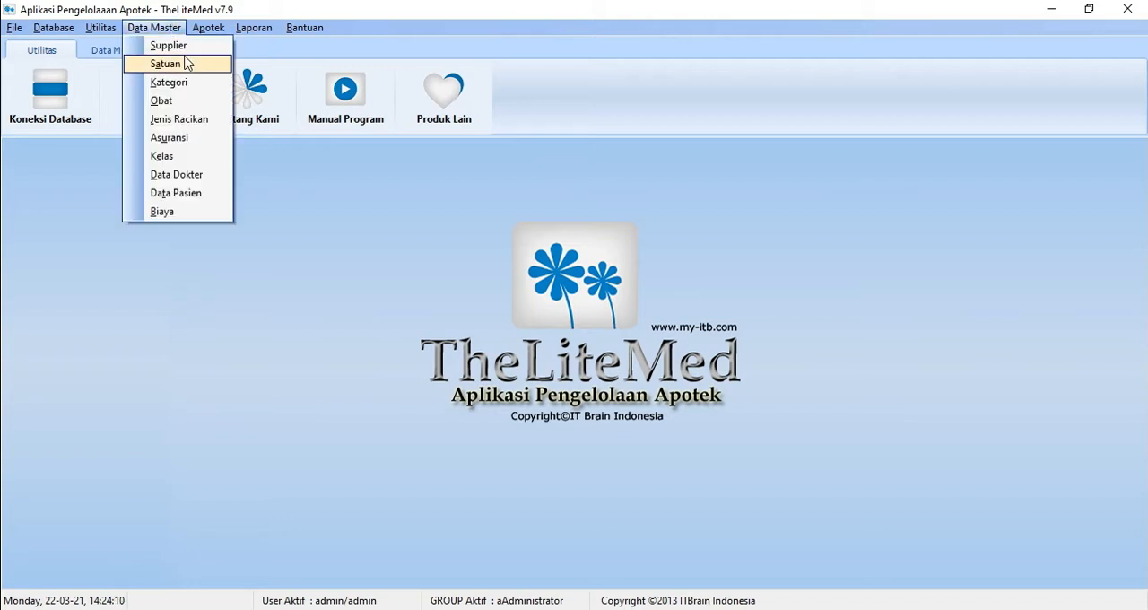
left_click(185, 67)
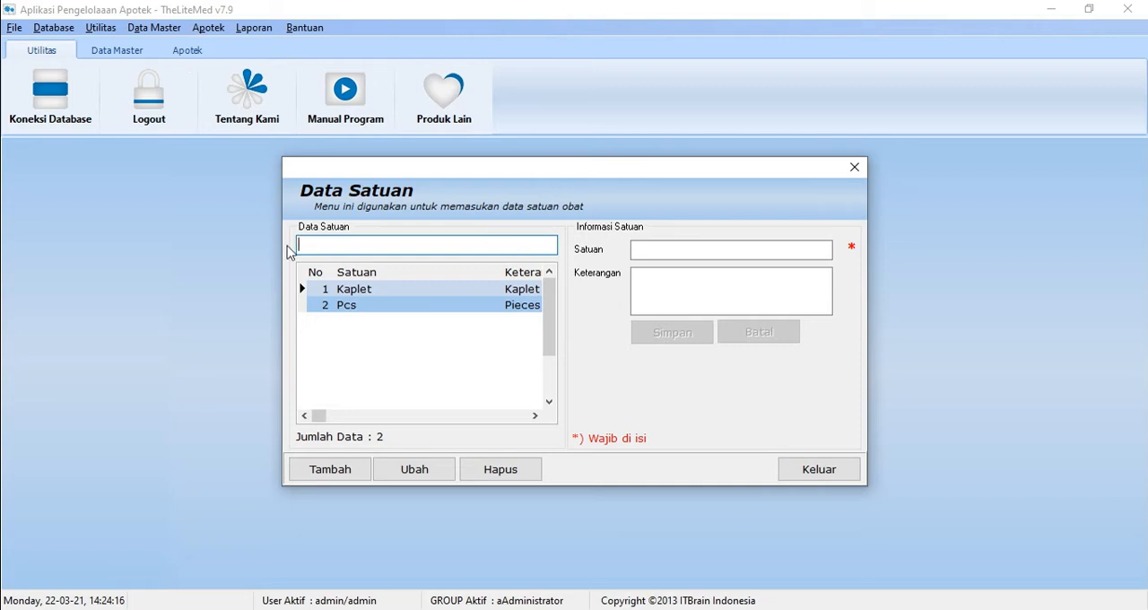
left_click(326, 471)
left_click(676, 306)
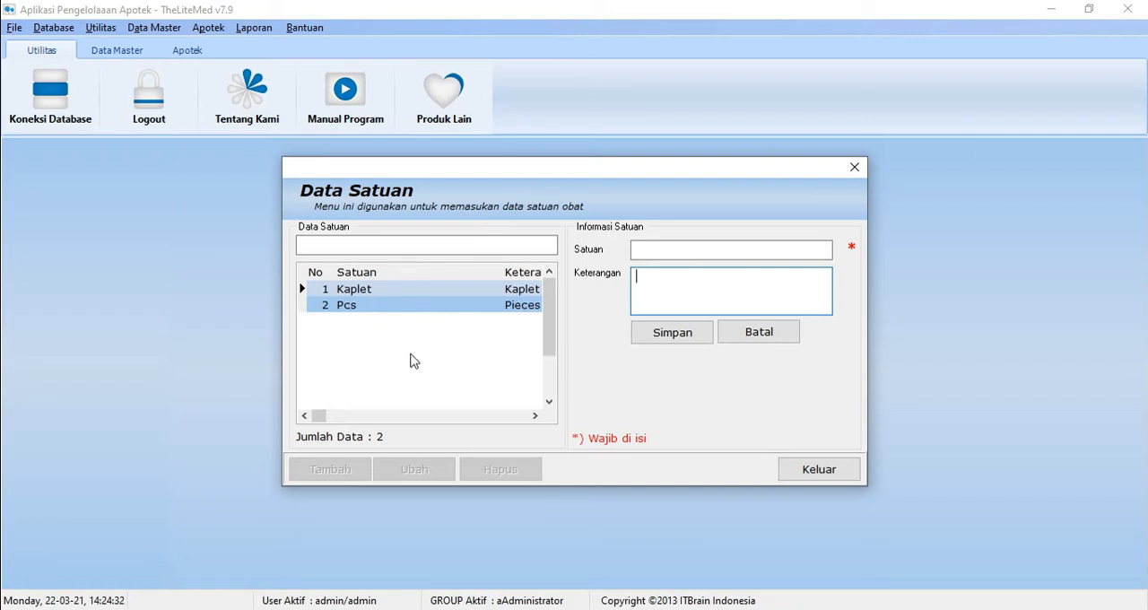
left_click(758, 333)
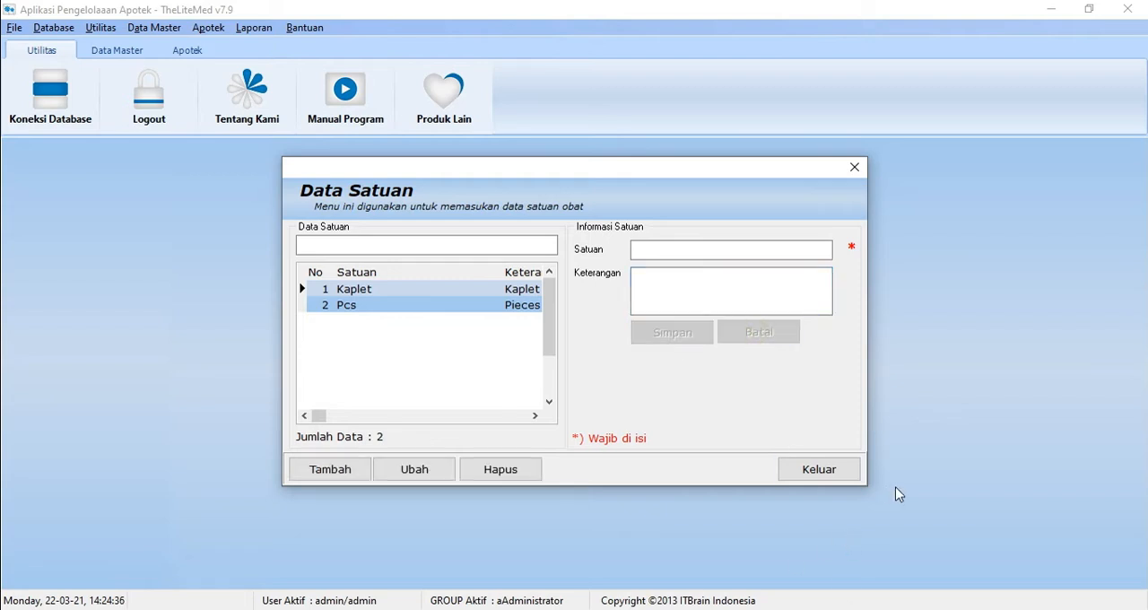
left_click(828, 481)
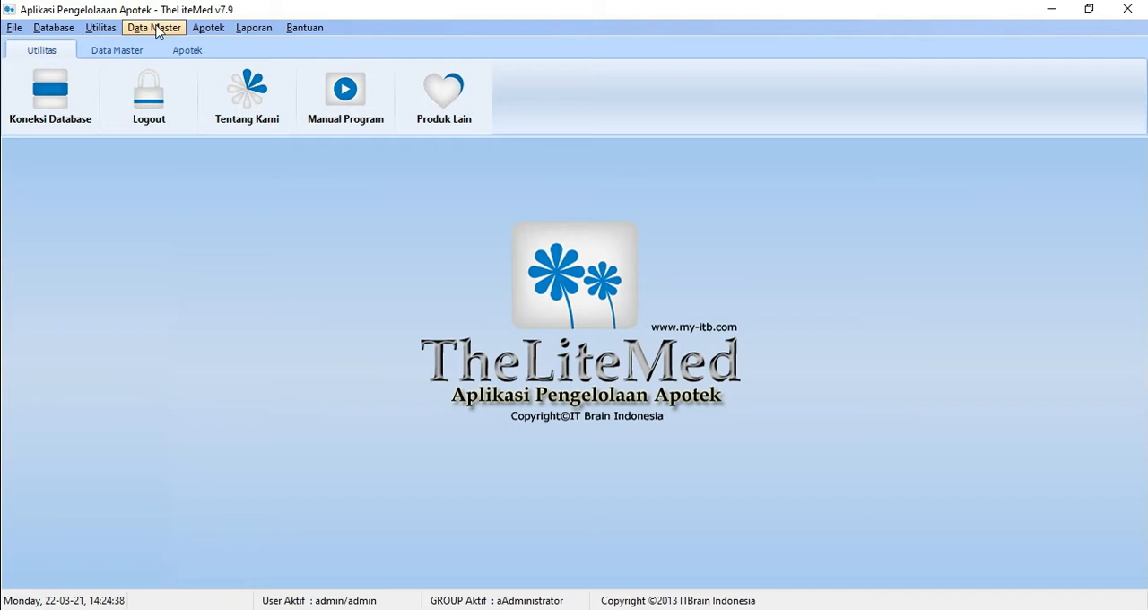
Step: Add the medicine category Obat Dalam with the description "-", save it, and close the category form
left_click(157, 30)
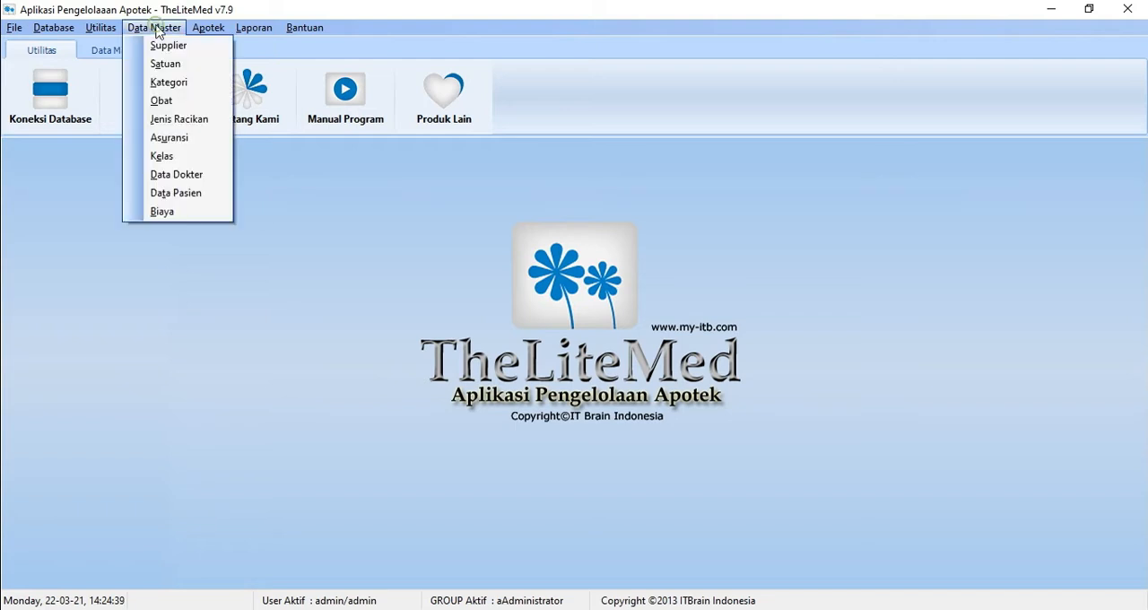
left_click(168, 83)
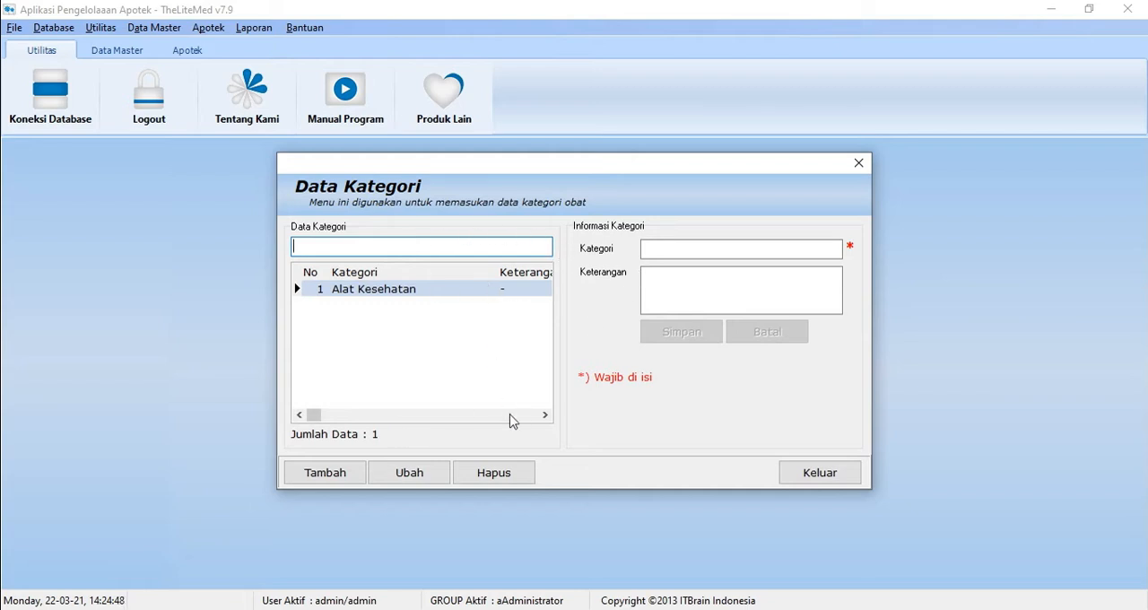
left_click(342, 476)
left_click(678, 250)
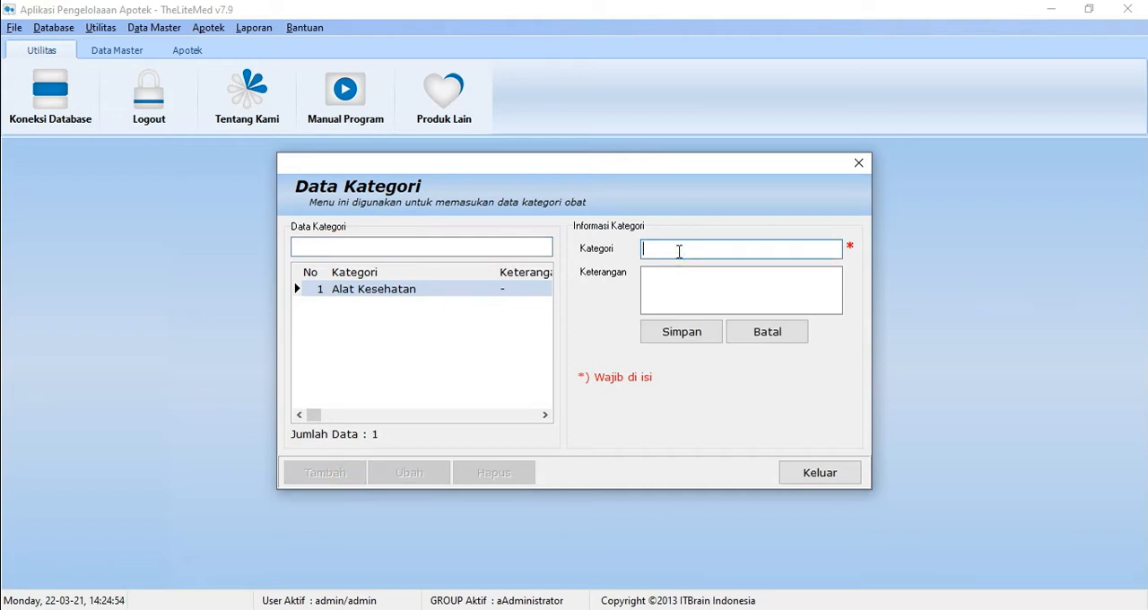
type("Obat Dalam")
left_click(680, 284)
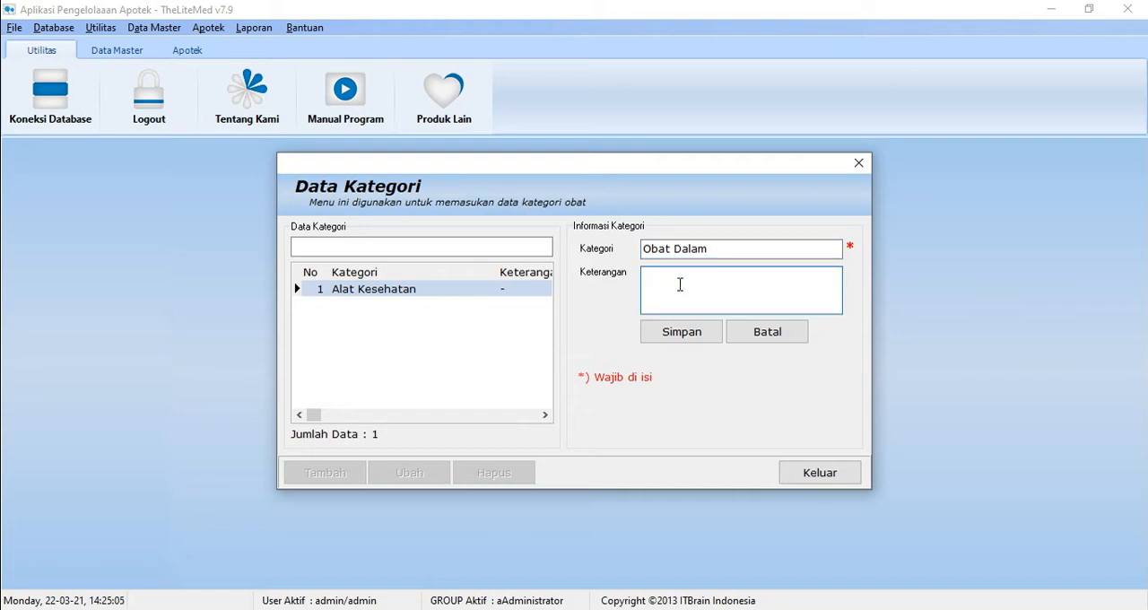
left_click(697, 329)
left_click(575, 348)
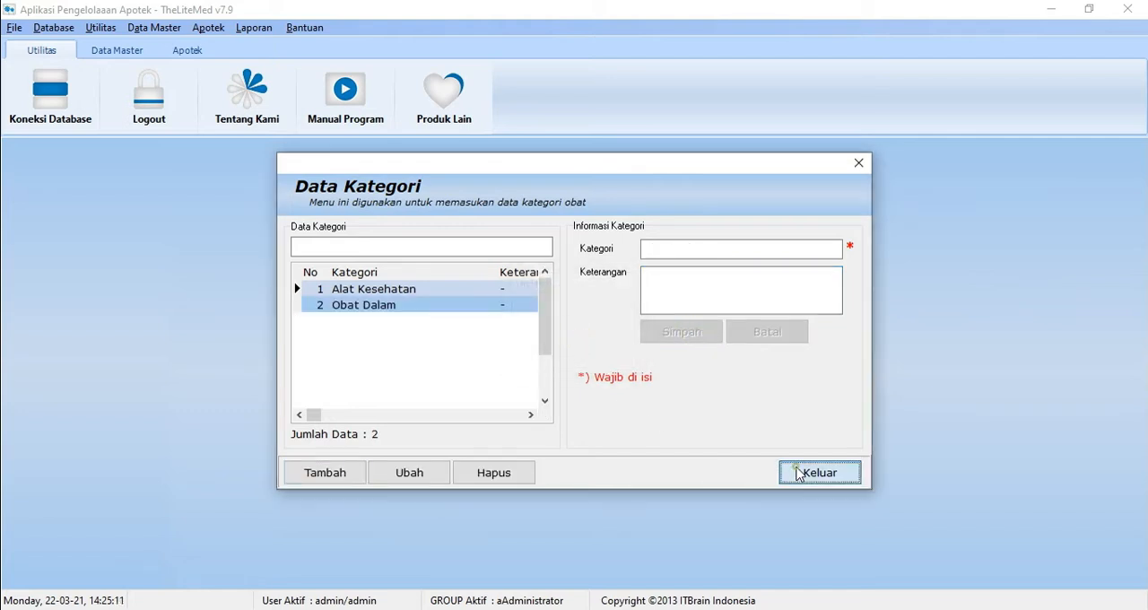
left_click(796, 473)
Step: Open the medicine data form and start a new medicine entry in the Obat Dalam category
left_click(154, 27)
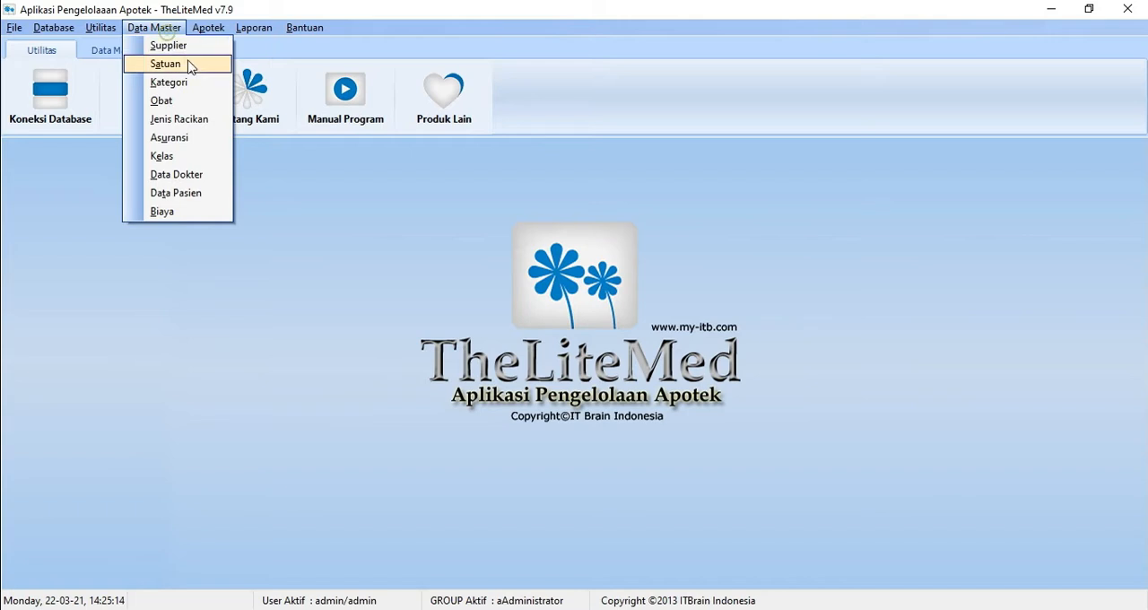
left_click(195, 106)
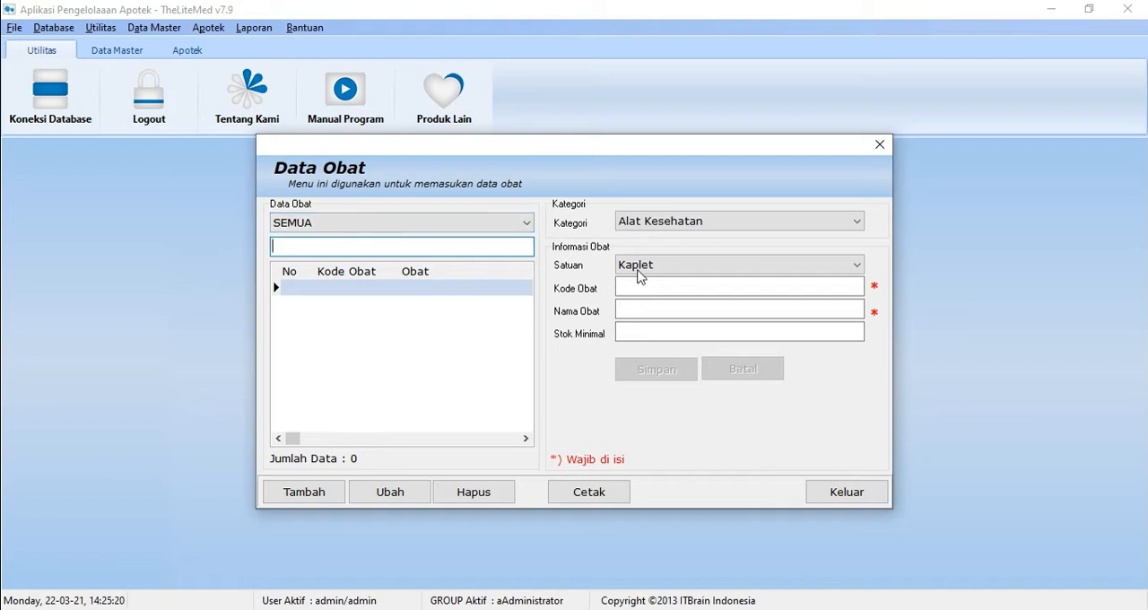
left_click(680, 221)
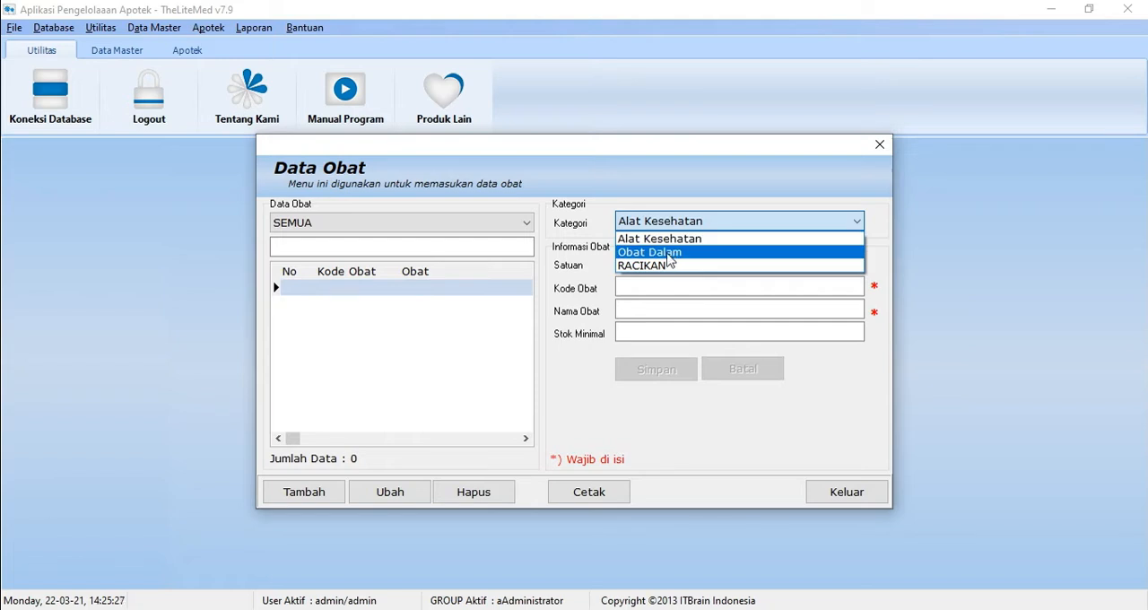
left_click(667, 257)
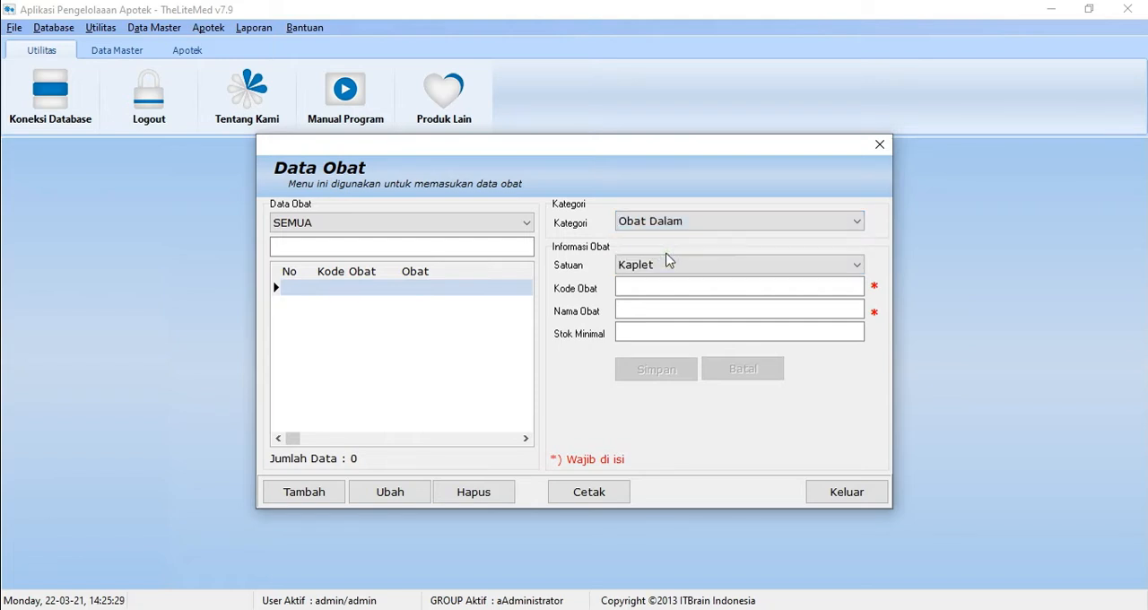
left_click(321, 492)
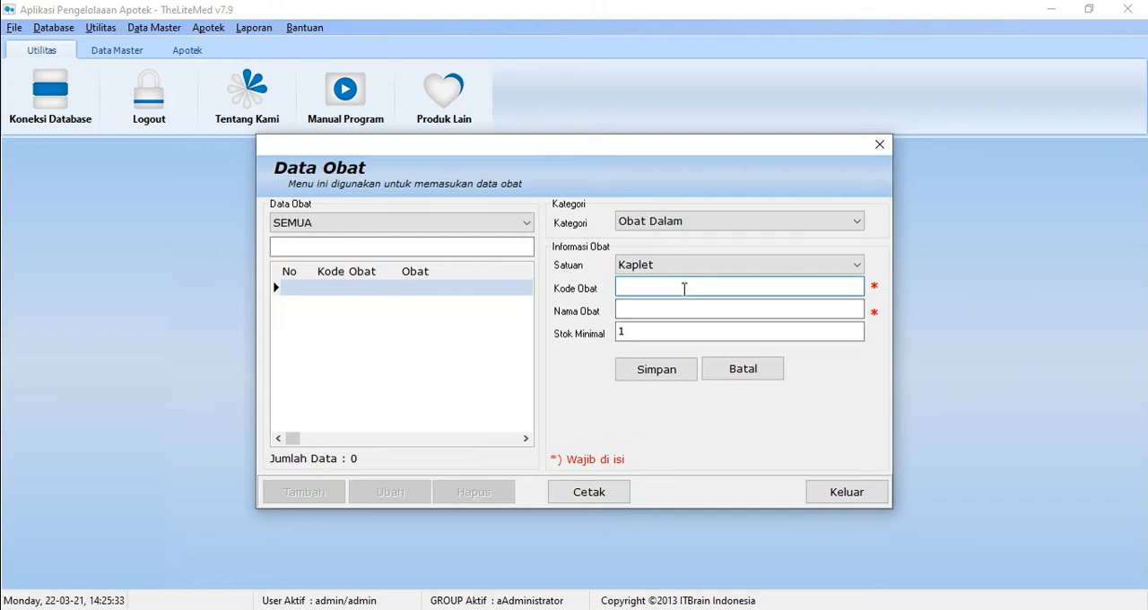
Step: Try Pcs as the new medicine's unit and set it back to Kaplet
left_click(708, 265)
left_click(702, 297)
left_click(675, 288)
left_click(686, 268)
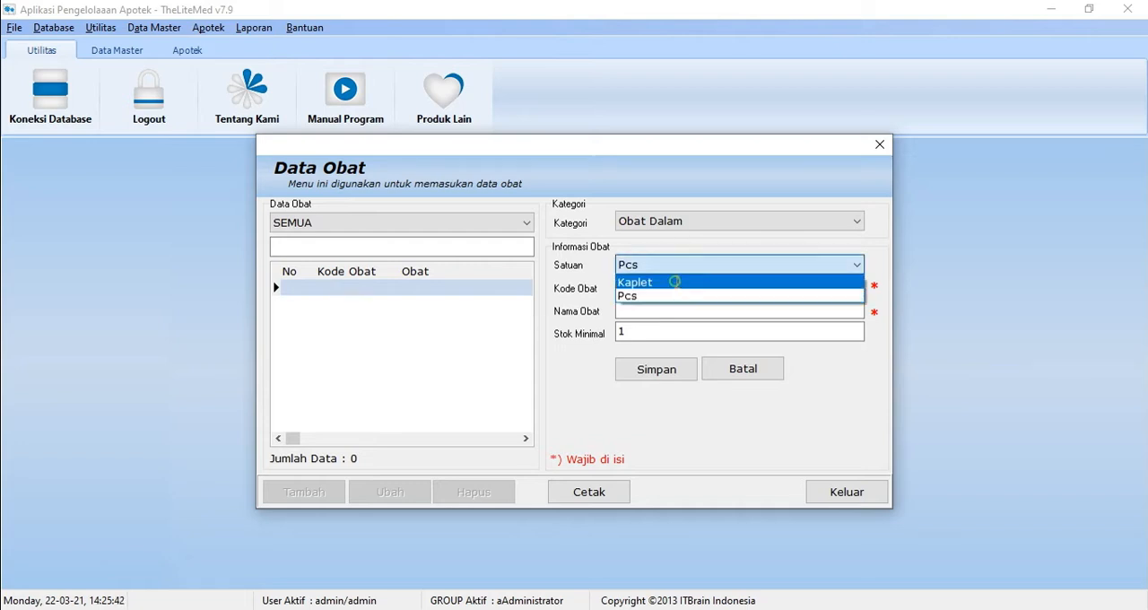
left_click(674, 281)
Step: Enter code o1, name bodrek and minimum stock 2 for the new medicine, save it, and close the medicine form
left_click(644, 287)
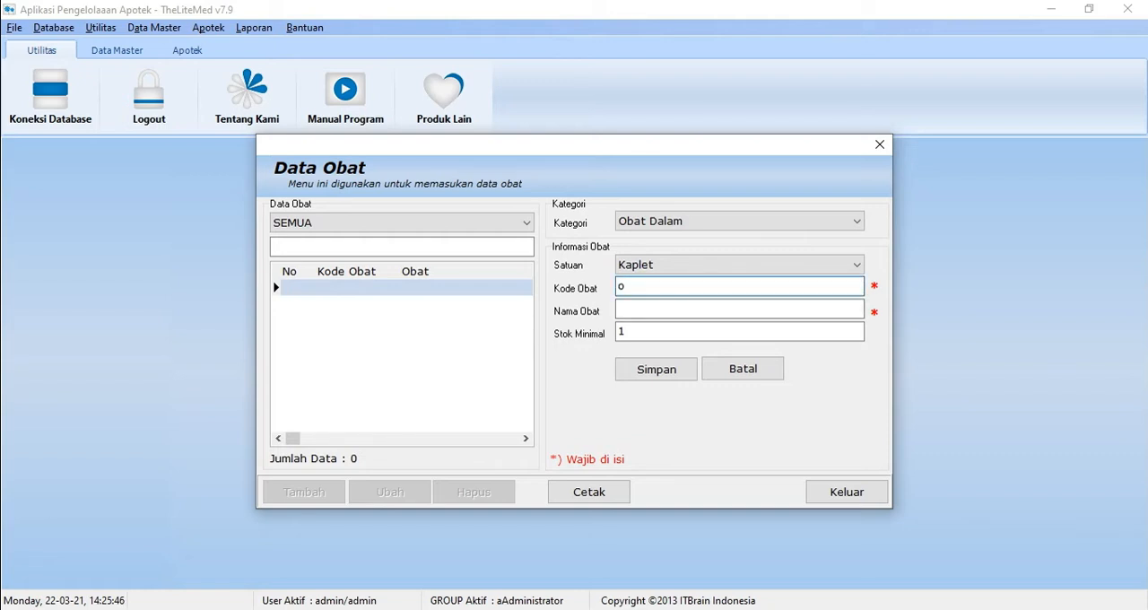
left_click(644, 309)
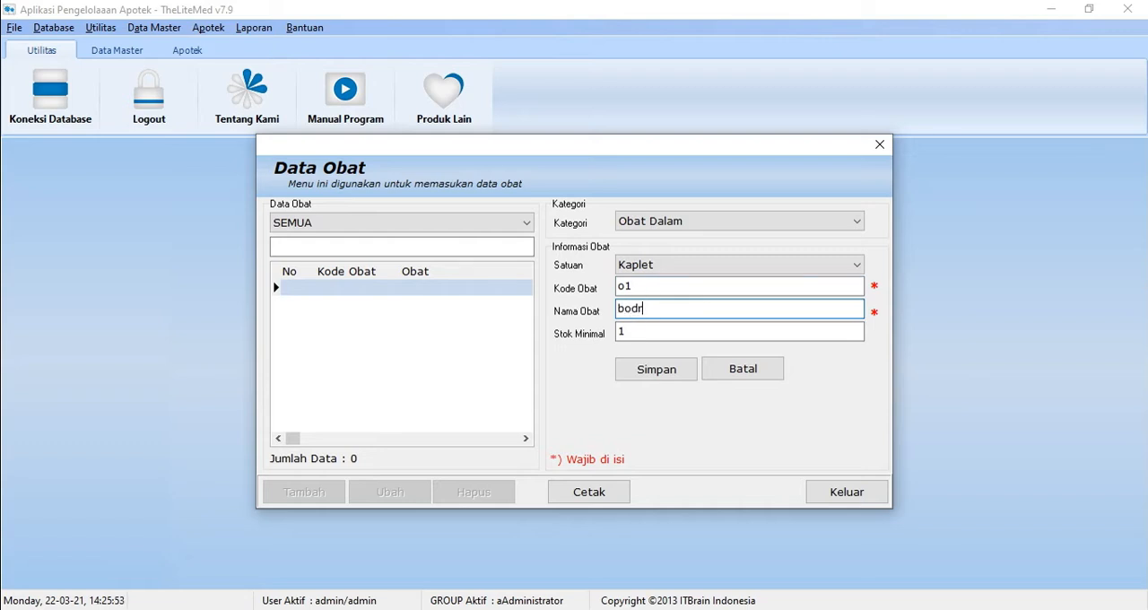
double_click(636, 330)
key("BackSpace")
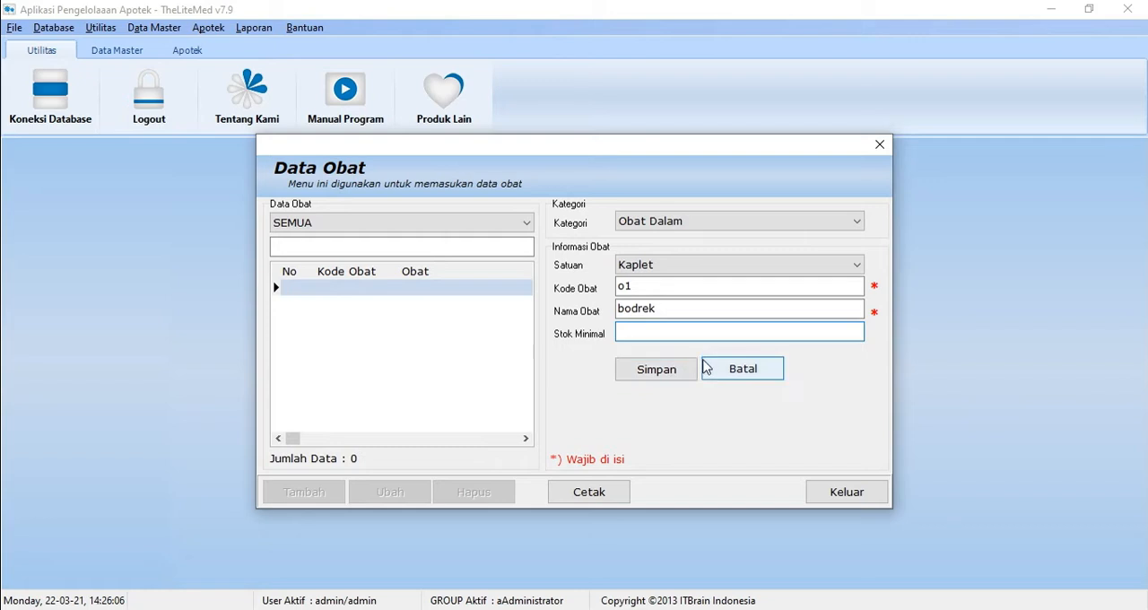
type("2")
left_click(655, 368)
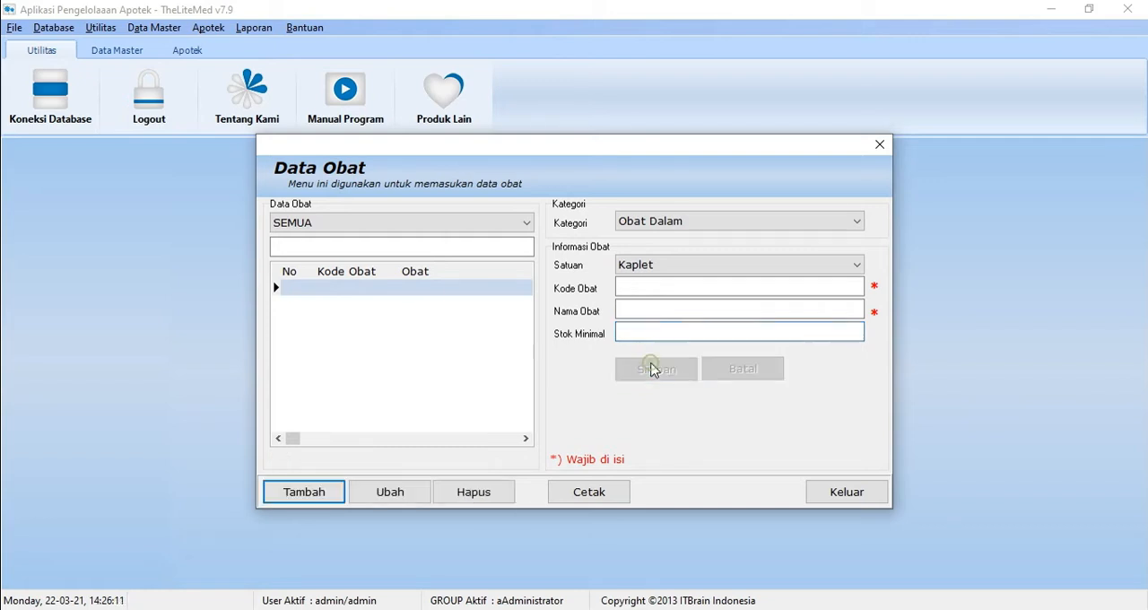
left_click(575, 346)
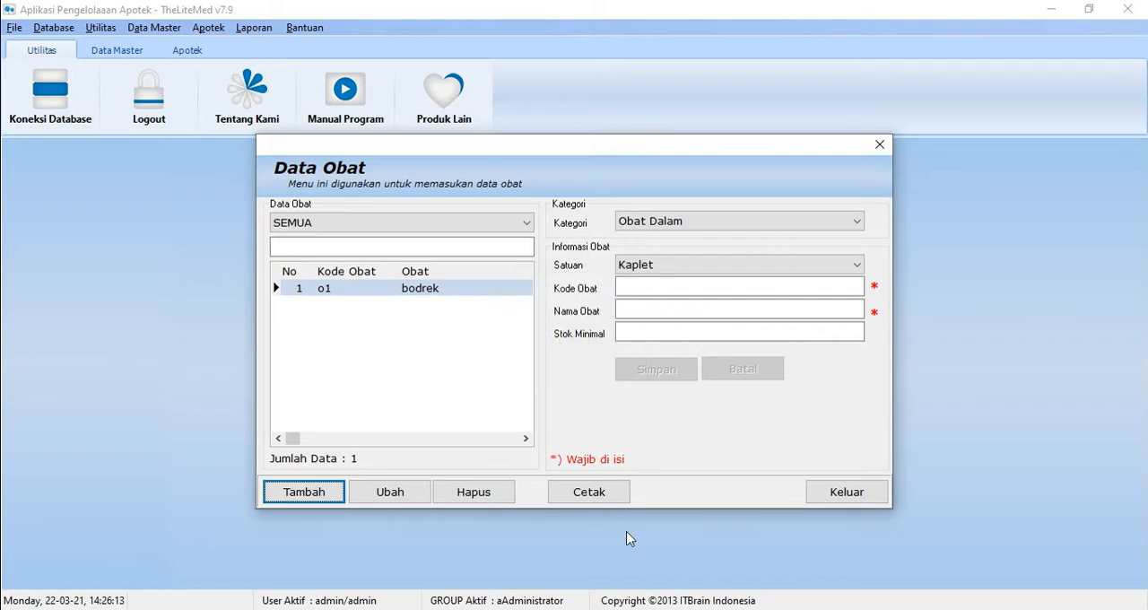
left_click(840, 499)
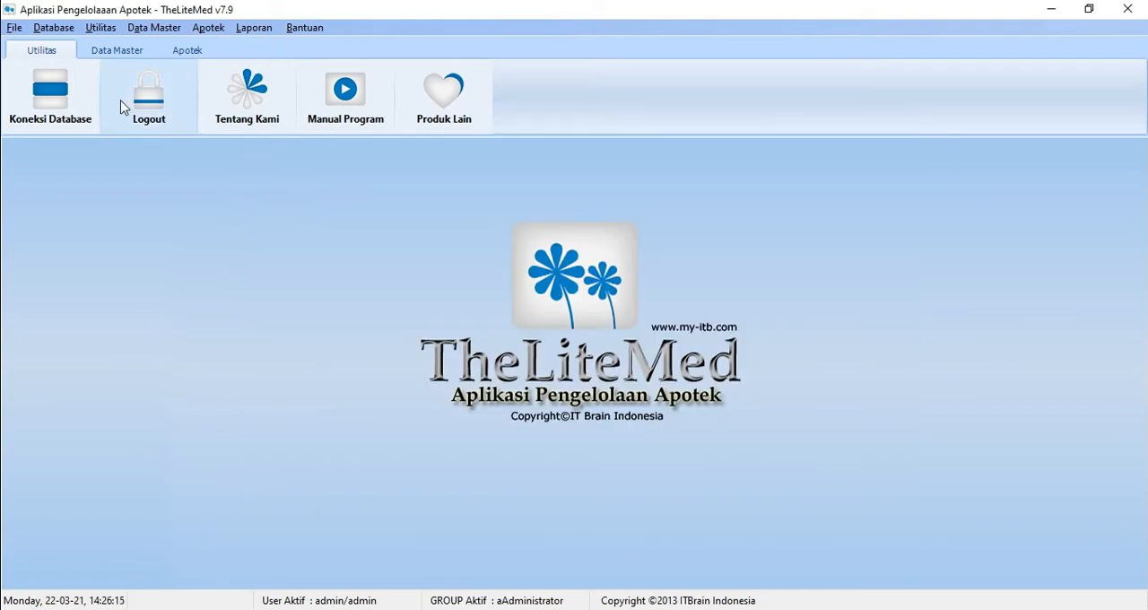
Step: Examine the compound type form's new-entry fields for code, compound name and cost, and close it without saving an entry
left_click(135, 27)
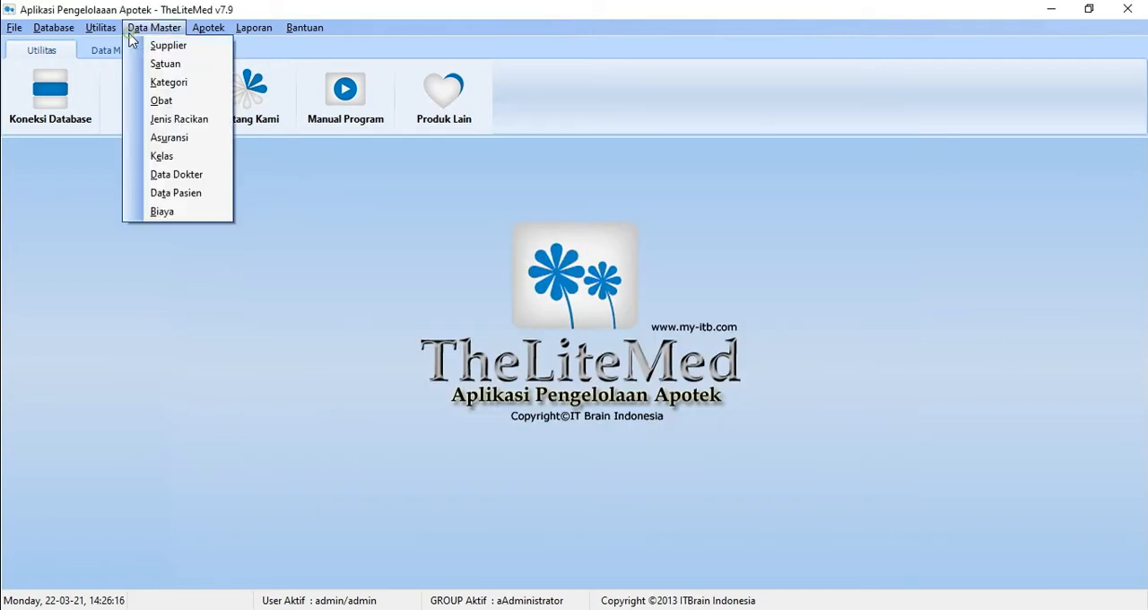
left_click(184, 120)
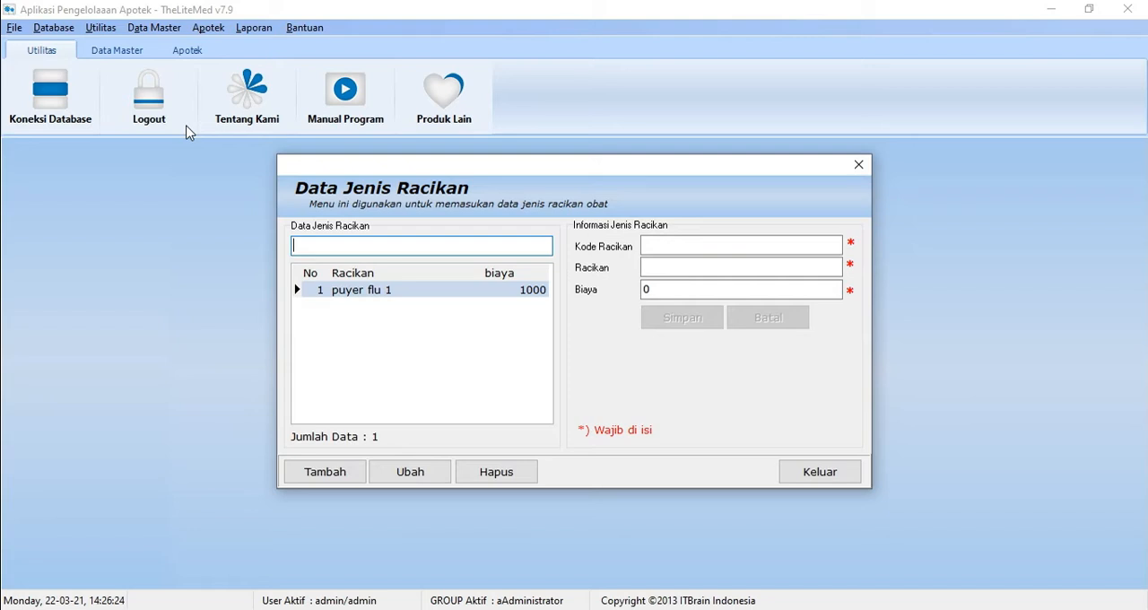
left_click(352, 473)
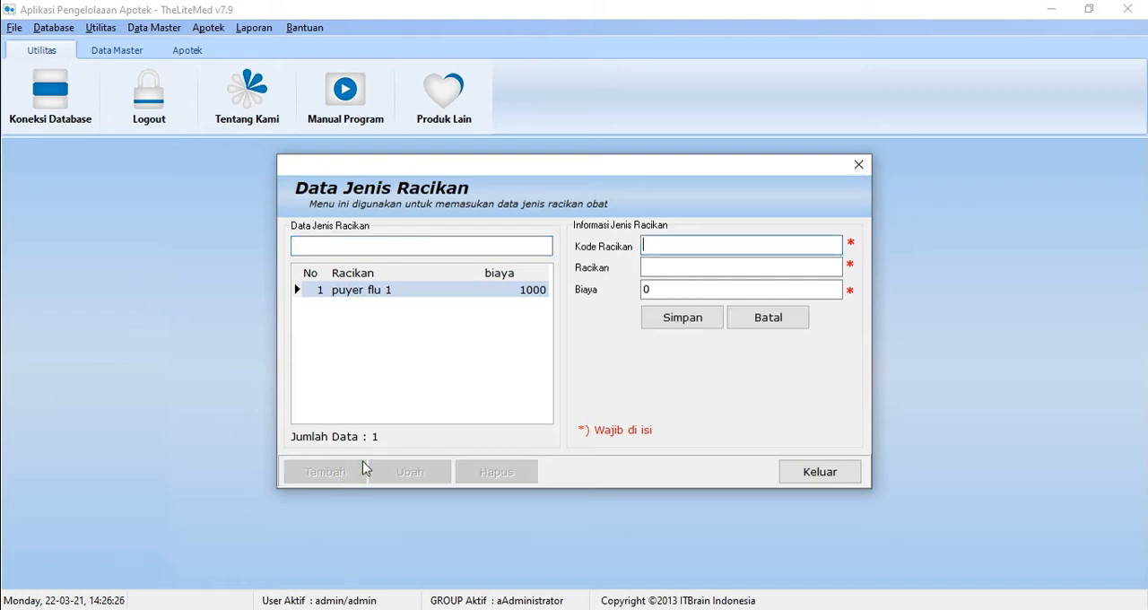
left_click(676, 266)
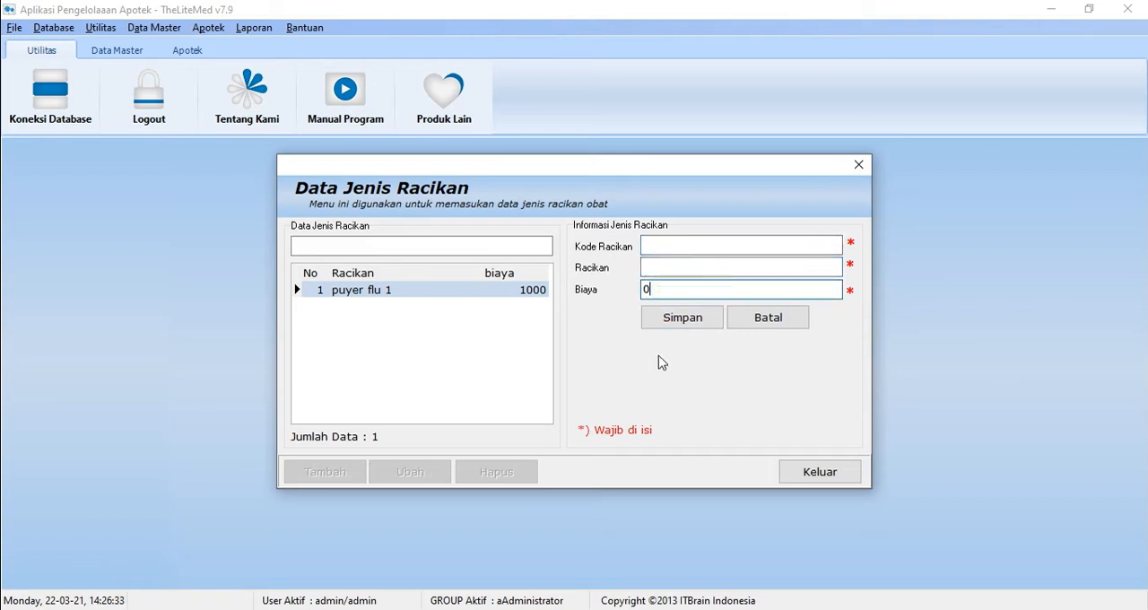
left_click(773, 328)
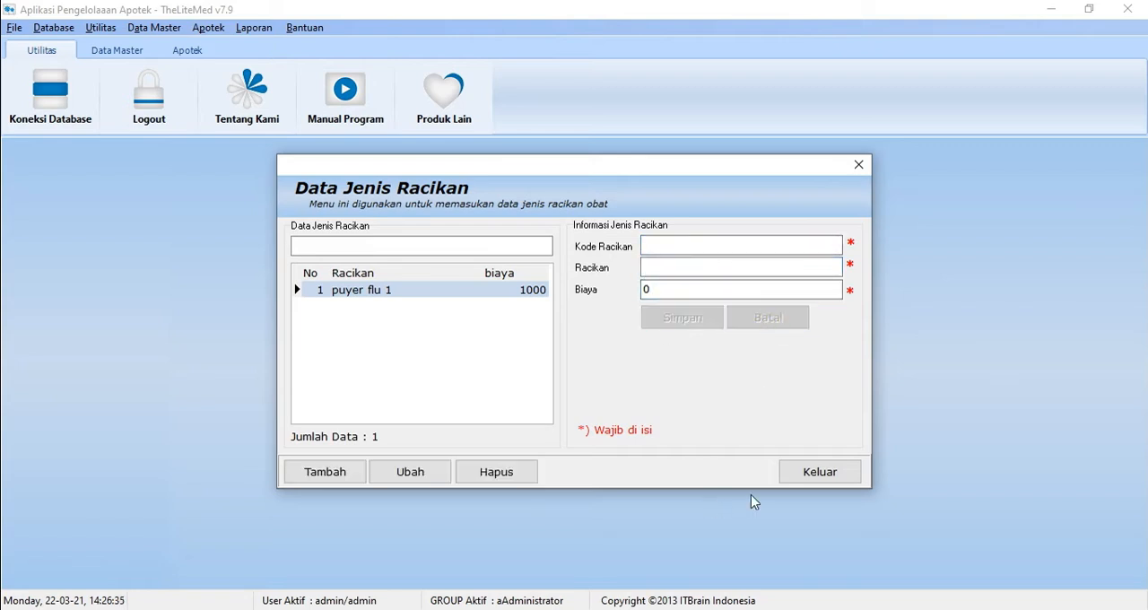
left_click(787, 479)
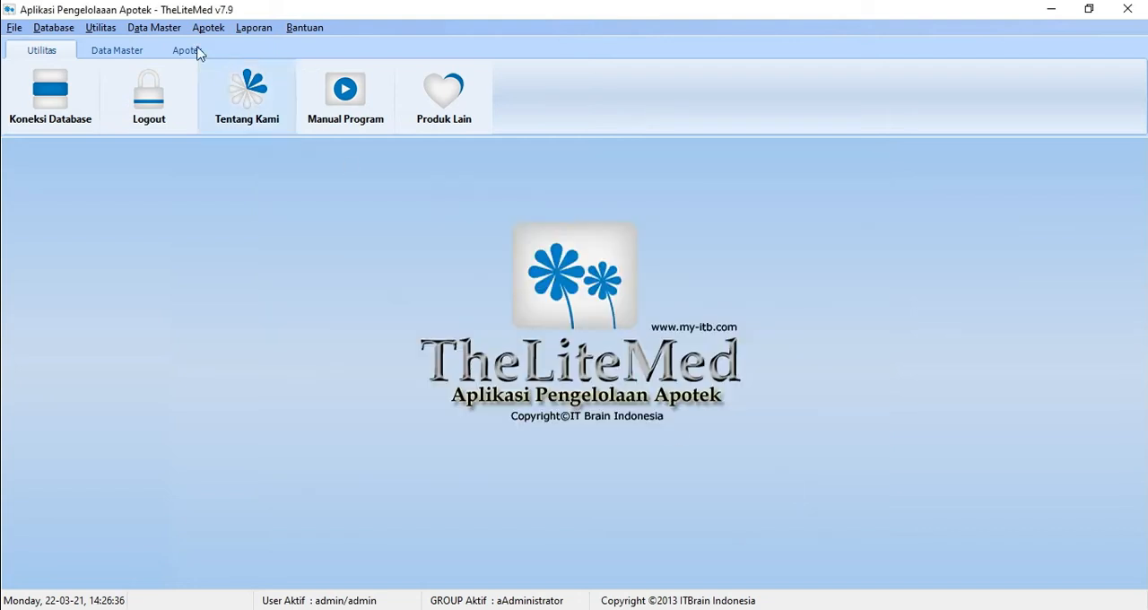
Step: Open the insurance or BPJS form and review the BPJS and UMUM records in its list
left_click(154, 28)
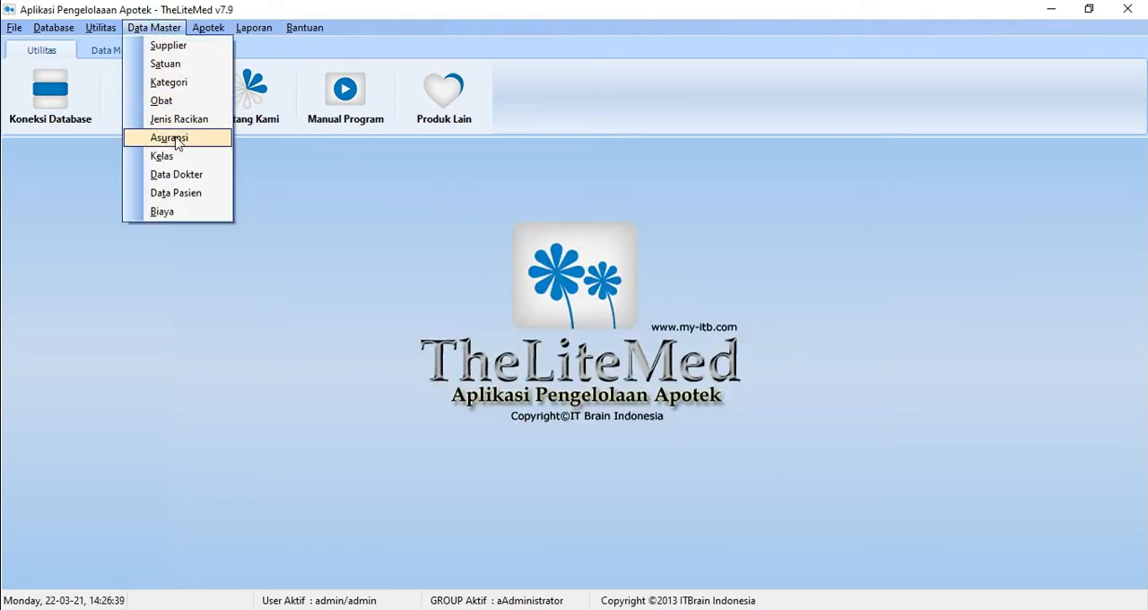
left_click(171, 138)
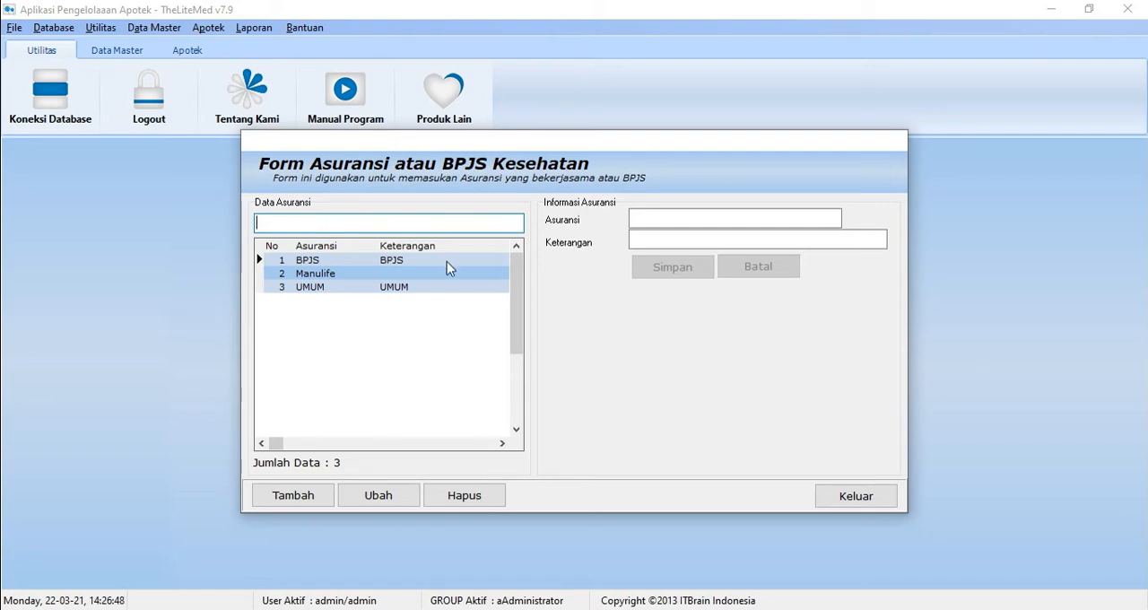
left_click(373, 287)
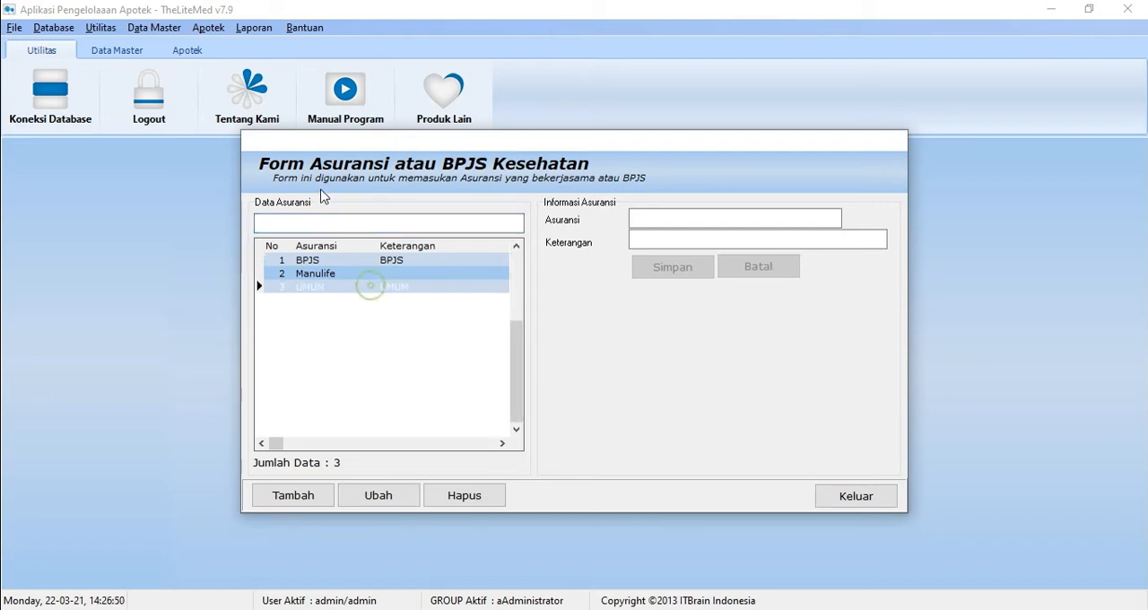
left_click(343, 262)
left_click(337, 288)
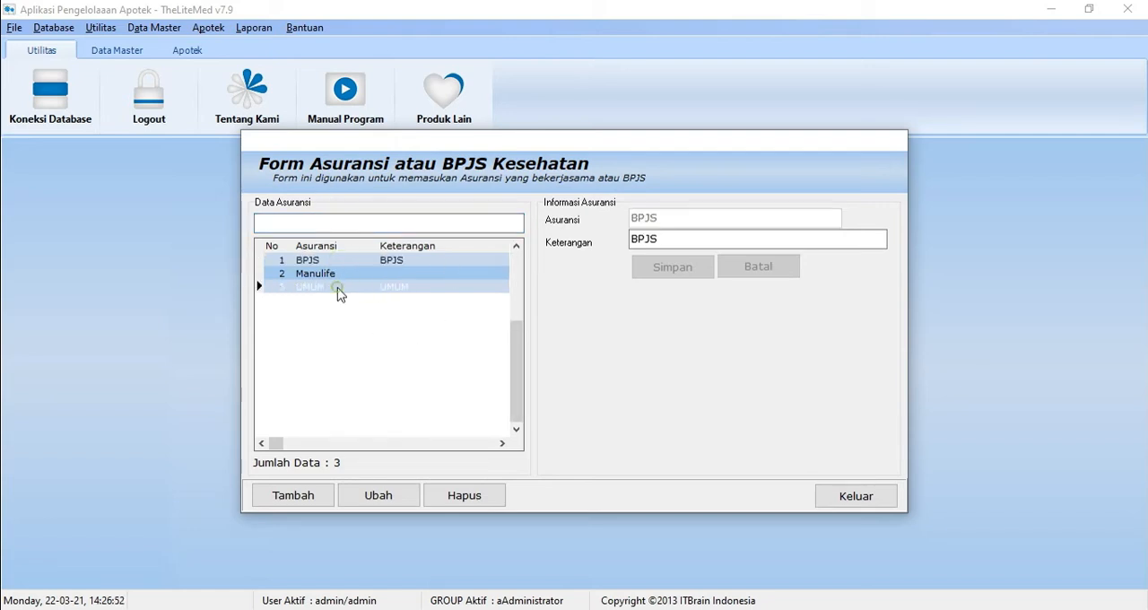
Step: Examine the new-entry fields for insurance name and description, and close the insurance form without saving an entry
left_click(301, 496)
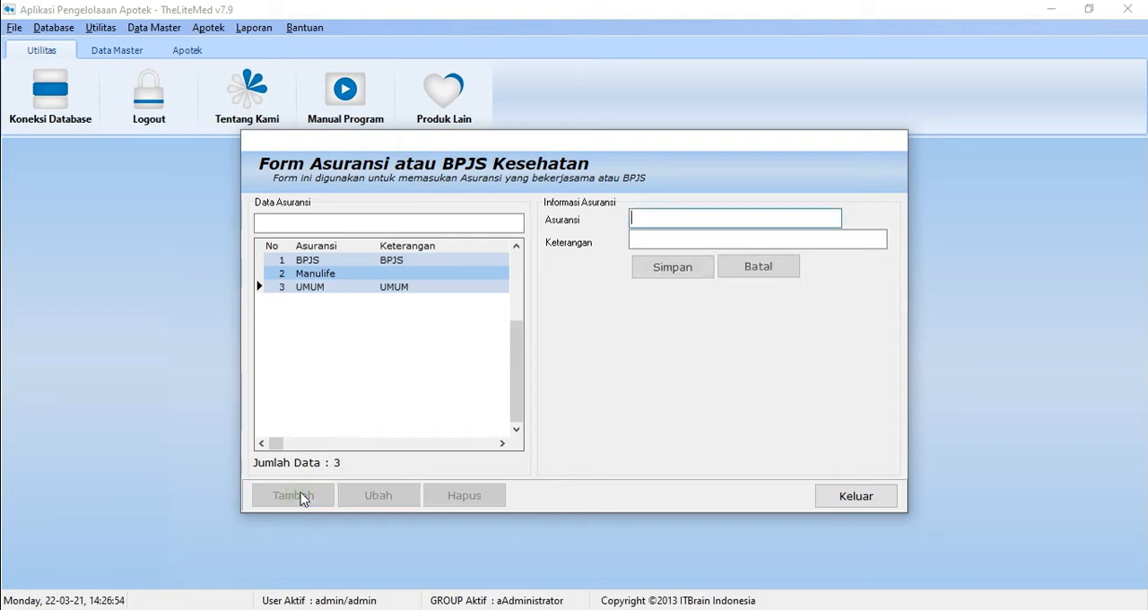
left_click(636, 242)
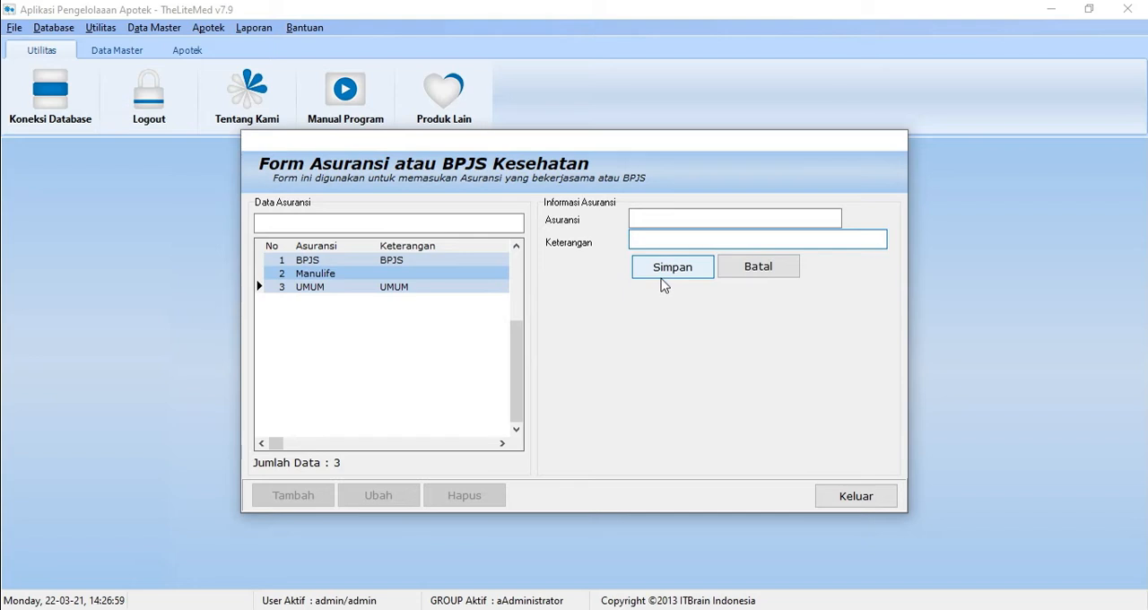
left_click(789, 274)
left_click(874, 498)
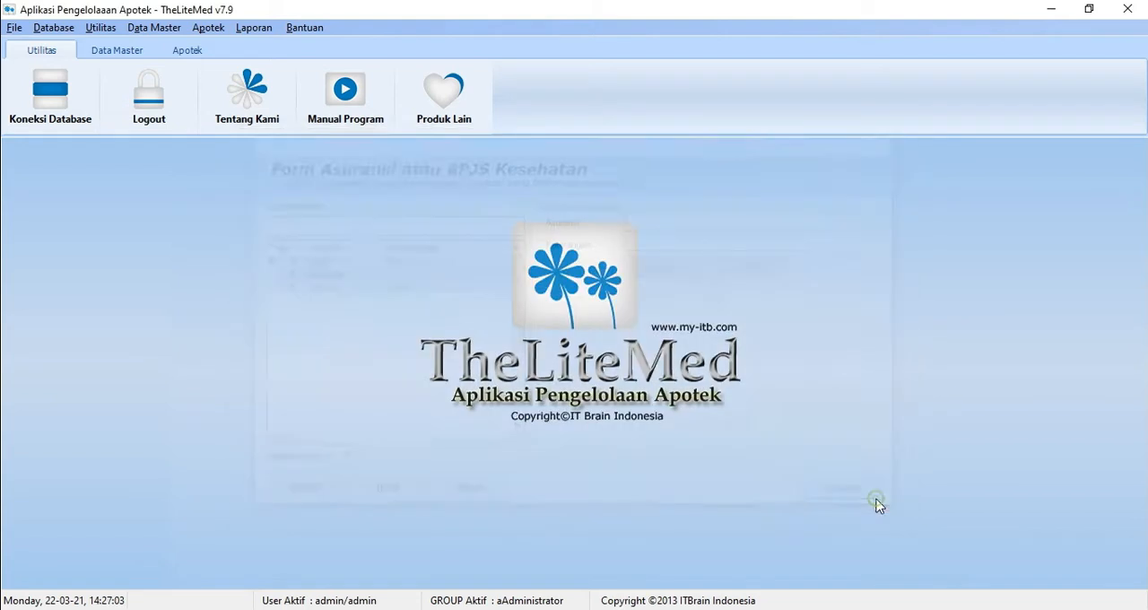
Step: Open the insurance participant class form and review the cost limits of the listed classes
left_click(153, 27)
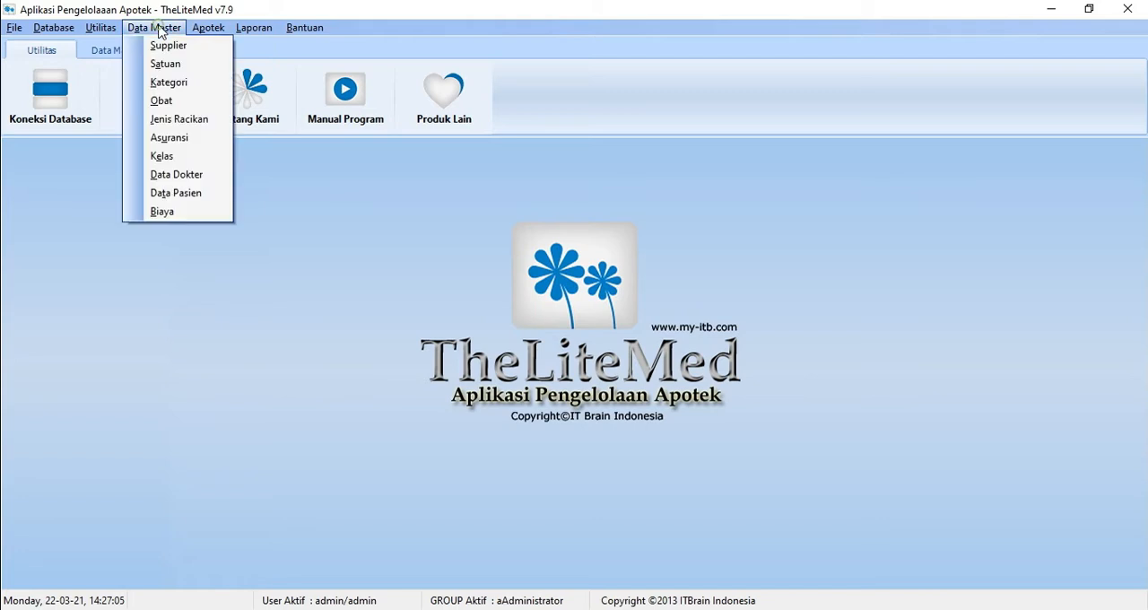
left_click(168, 156)
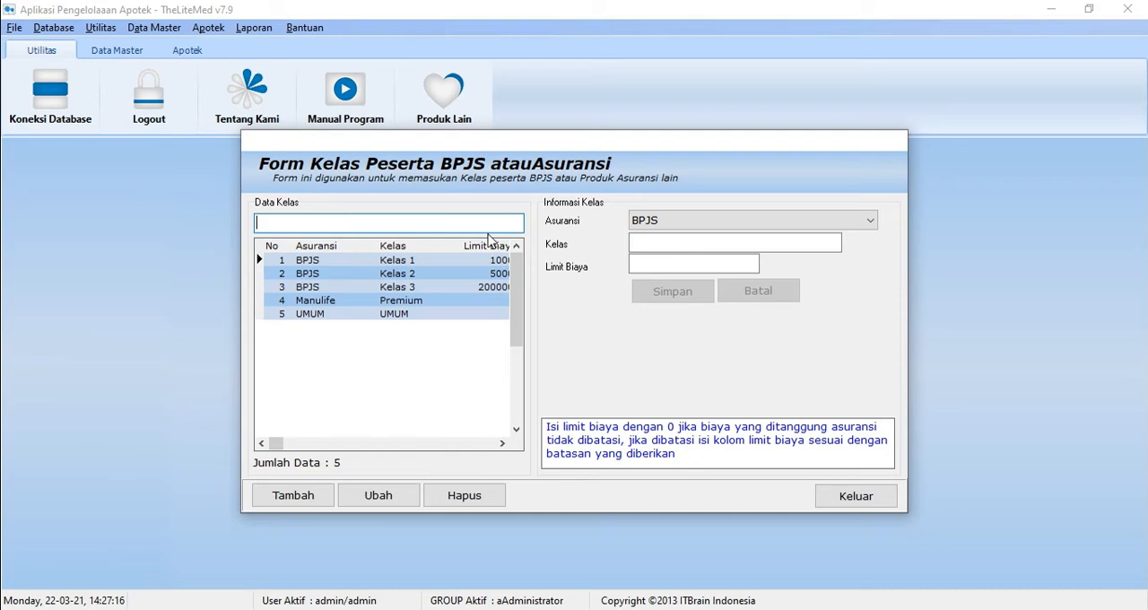
left_click(721, 220)
left_click(501, 443)
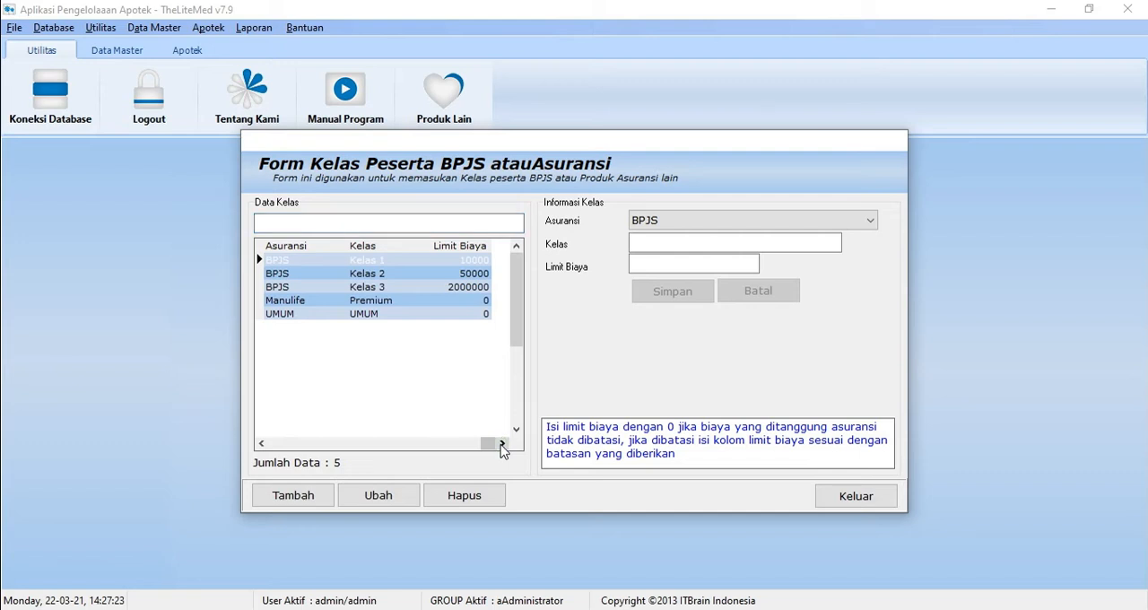
left_click(261, 443)
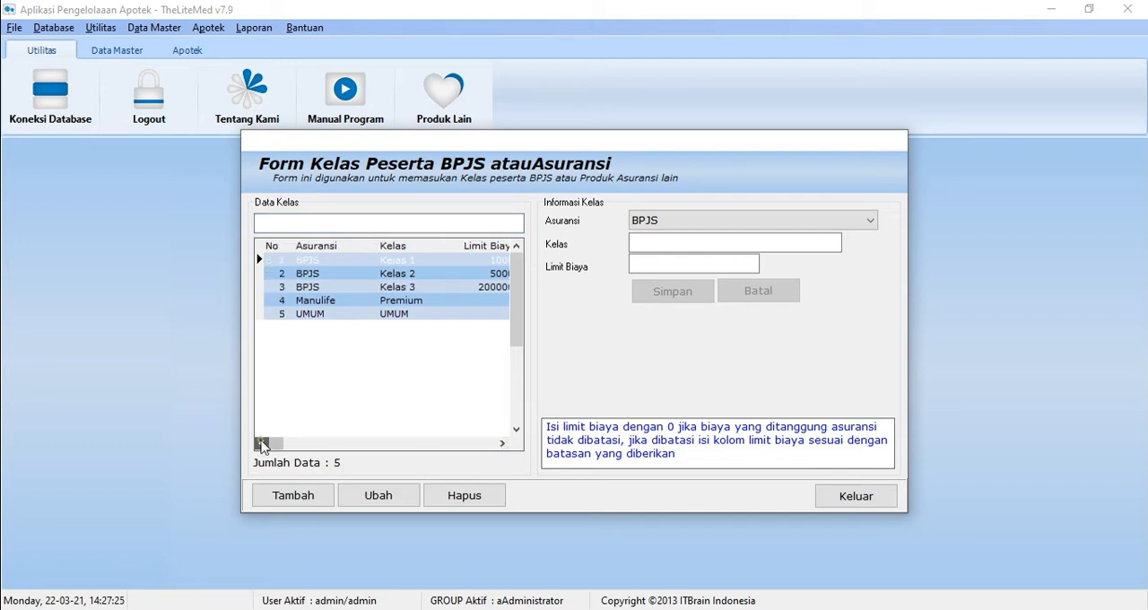
Step: Examine the new class entry's insurance choices, class and cost limit fields, and close the form without saving an entry
left_click(310, 498)
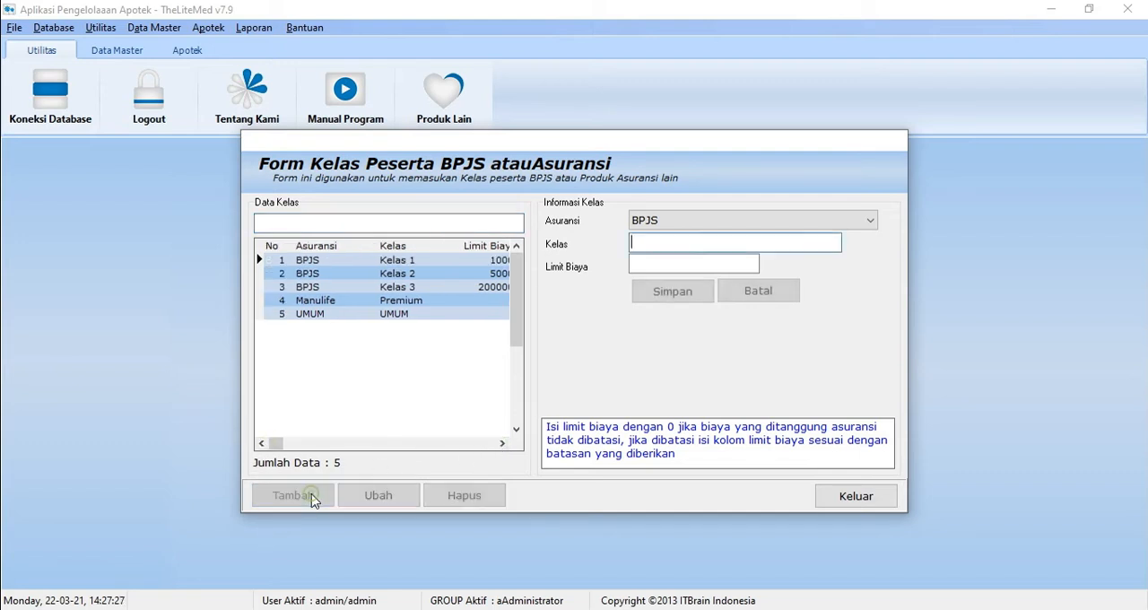
left_click(753, 225)
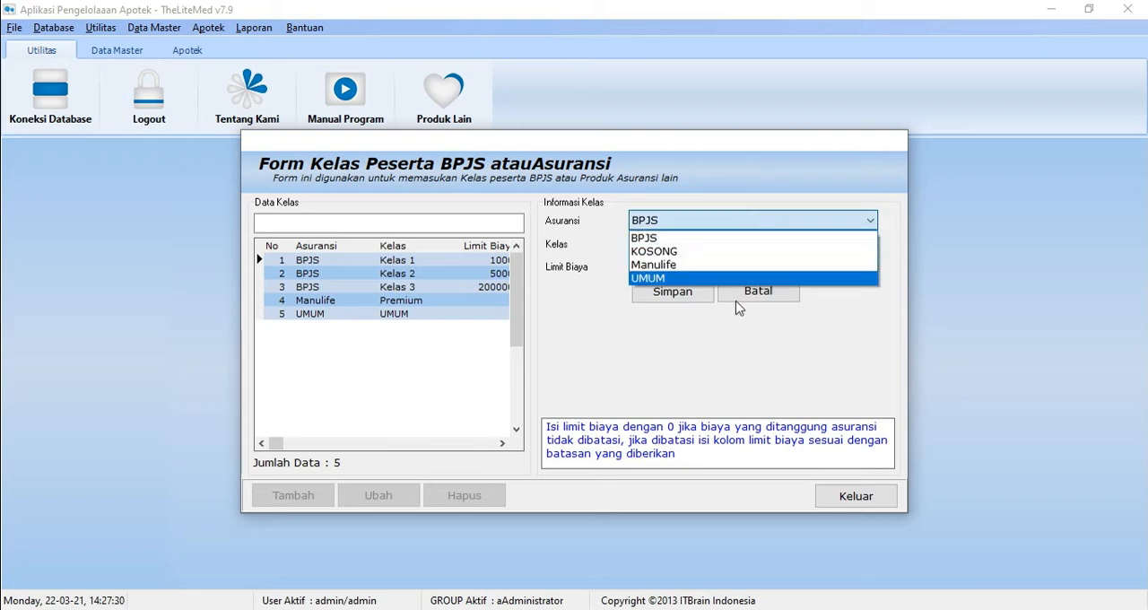
left_click(723, 231)
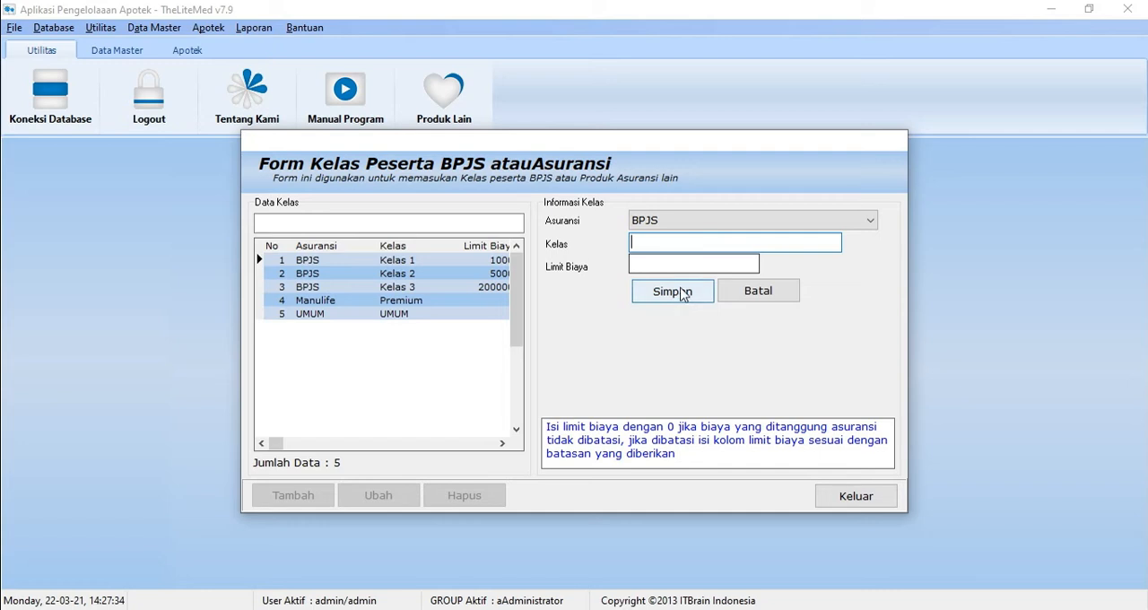
left_click(672, 264)
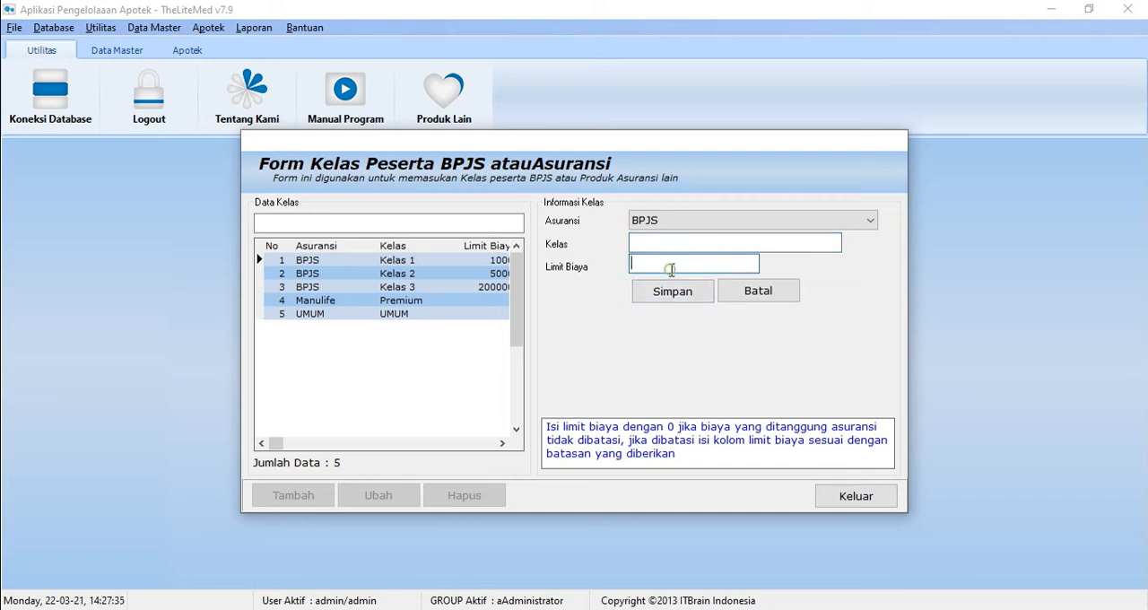
left_click(737, 294)
left_click(832, 504)
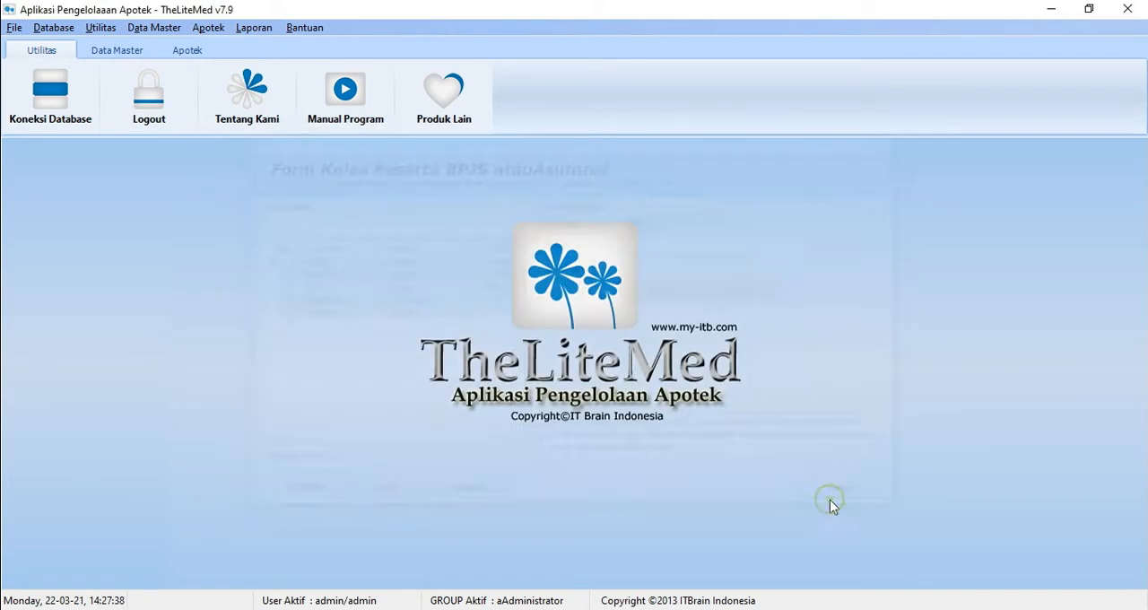
Step: Open the doctor data form and examine a new entry's name, specialisation, SIP and address fields
left_click(178, 30)
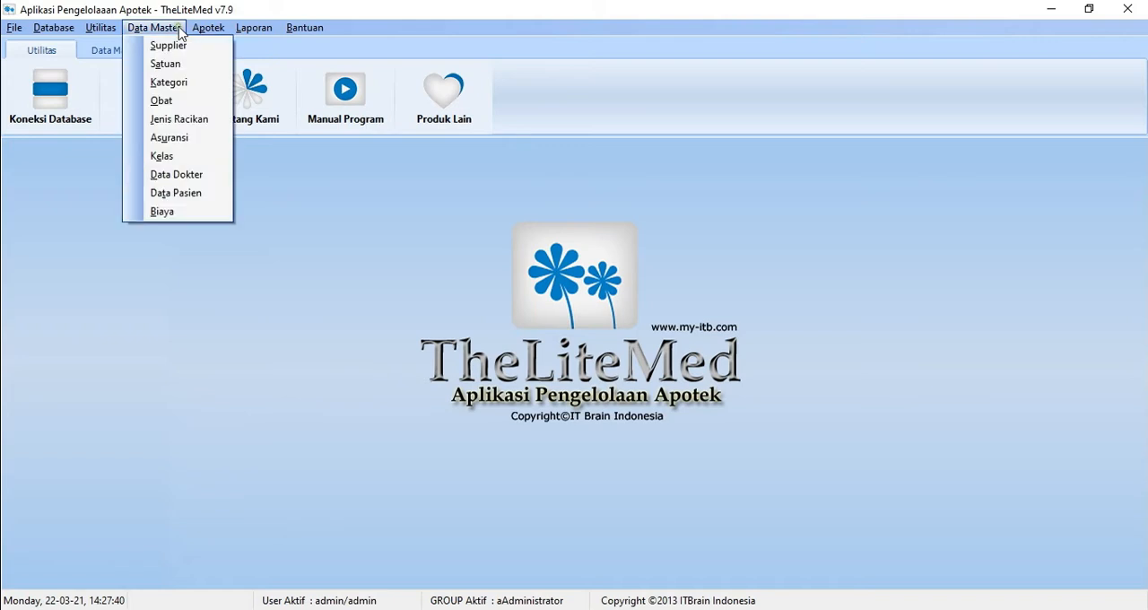
left_click(175, 180)
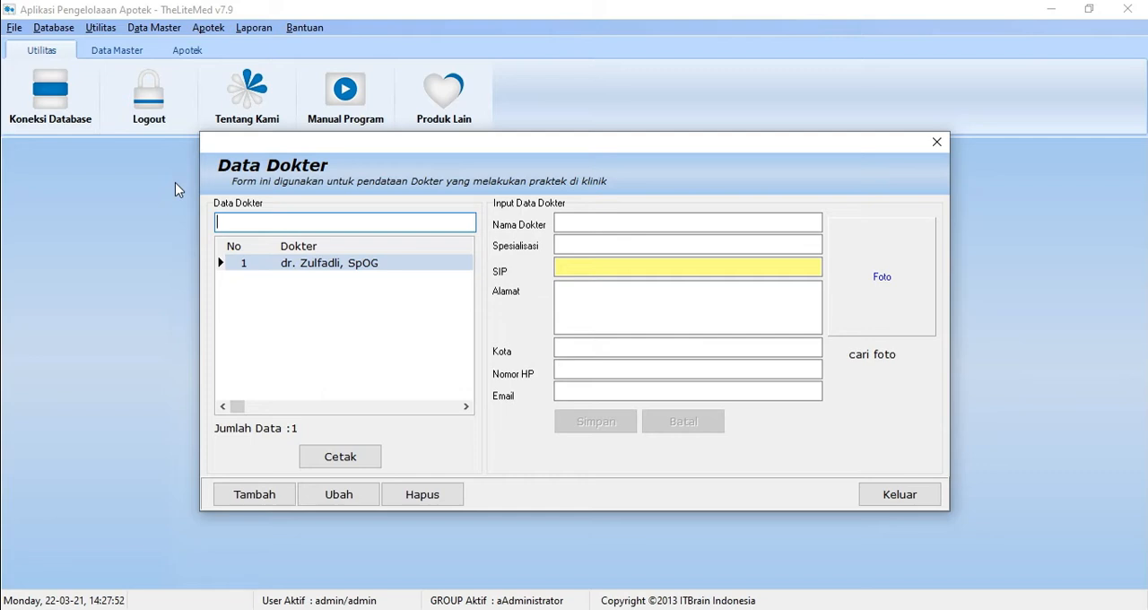
left_click(261, 503)
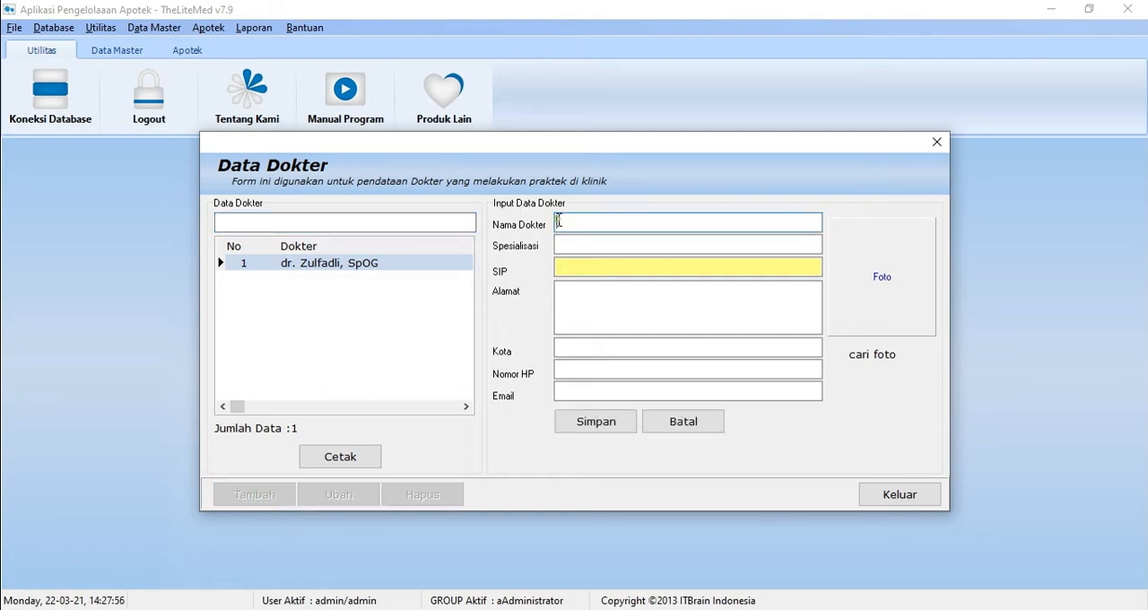
left_click(590, 246)
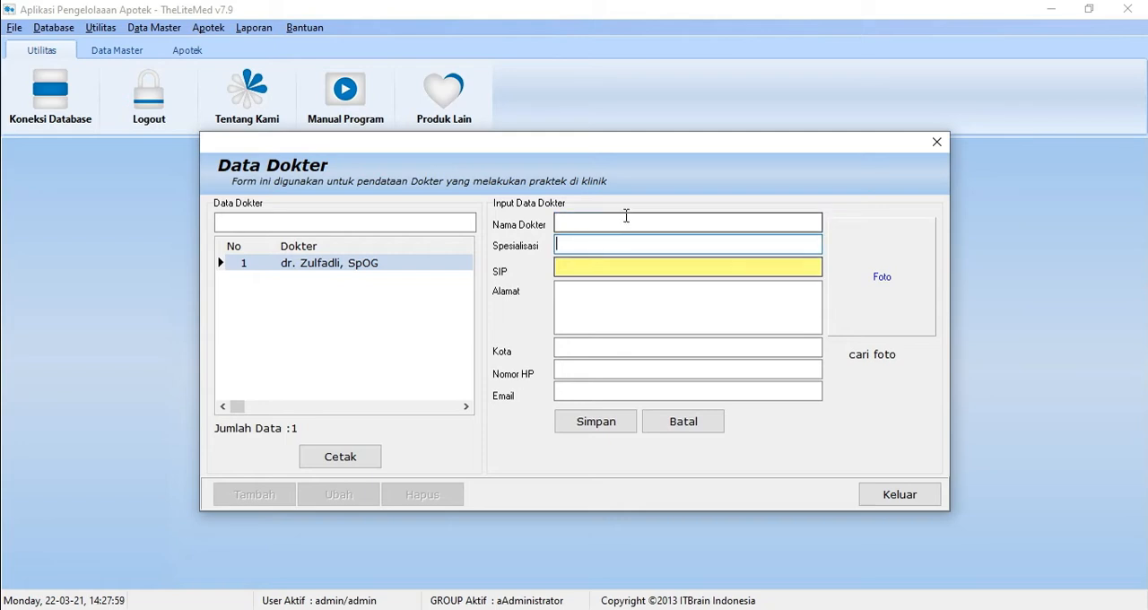
left_click(605, 273)
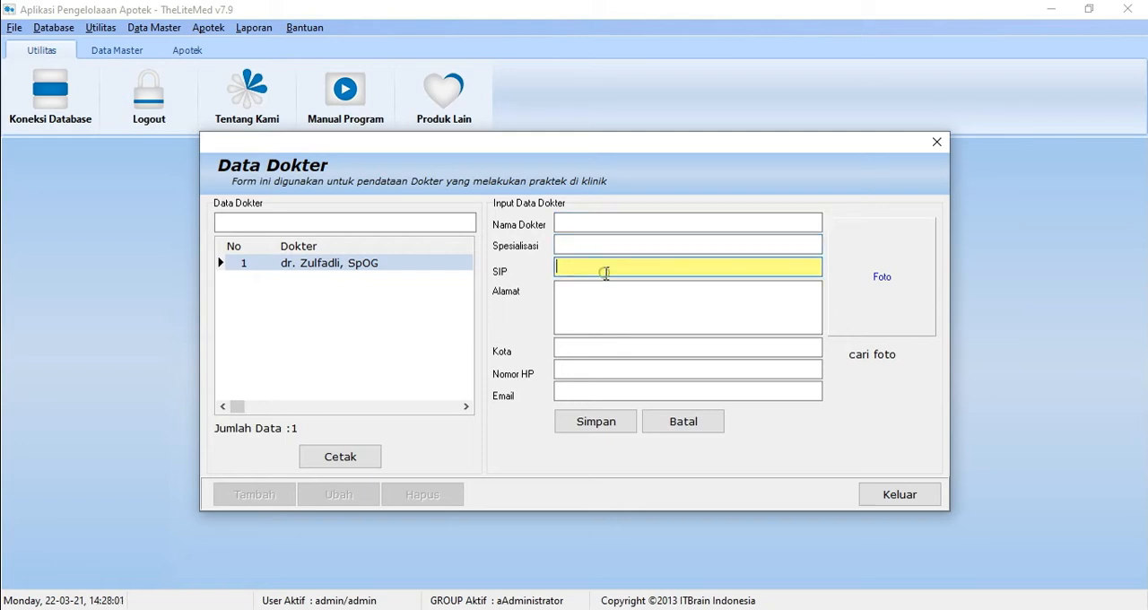
left_click(573, 318)
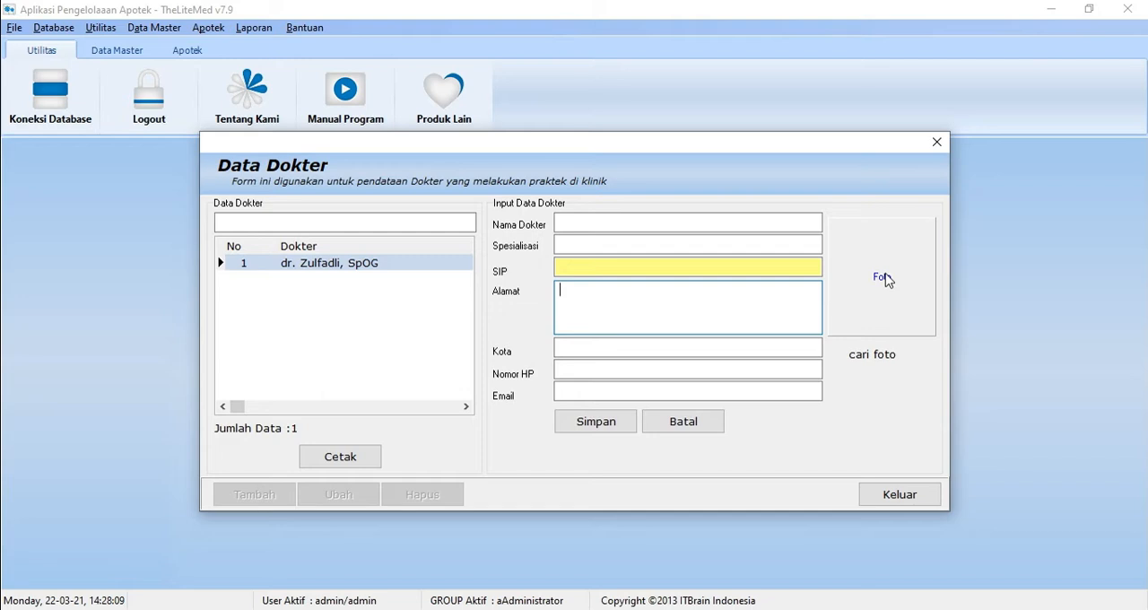
Step: Look at the photo file chooser for the new doctor, cancel it, and close the doctor form without saving an entry
left_click(883, 360)
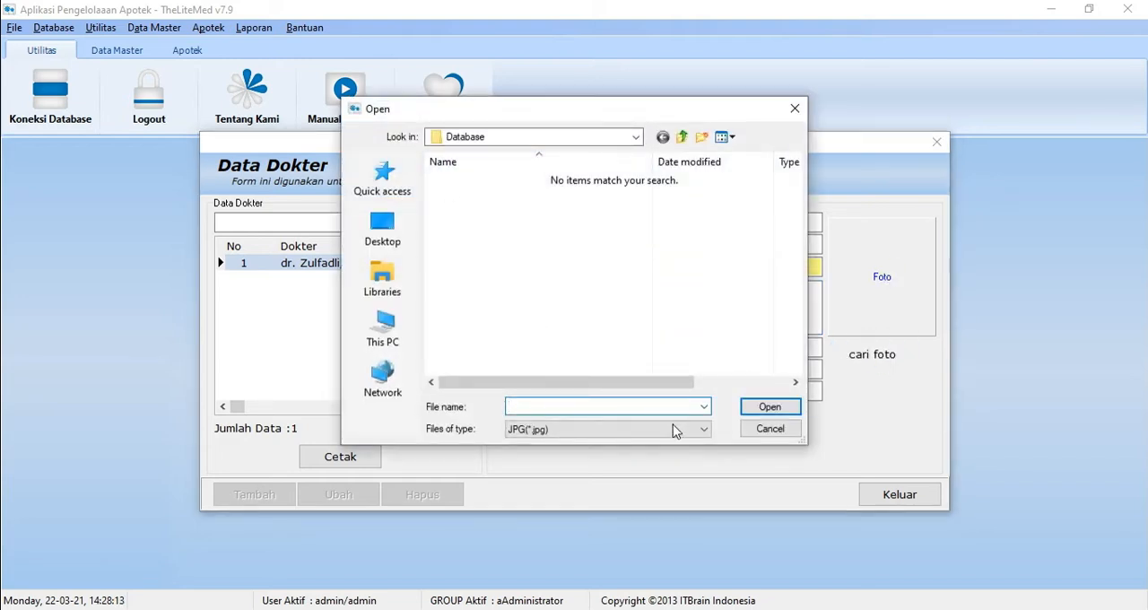
left_click(763, 430)
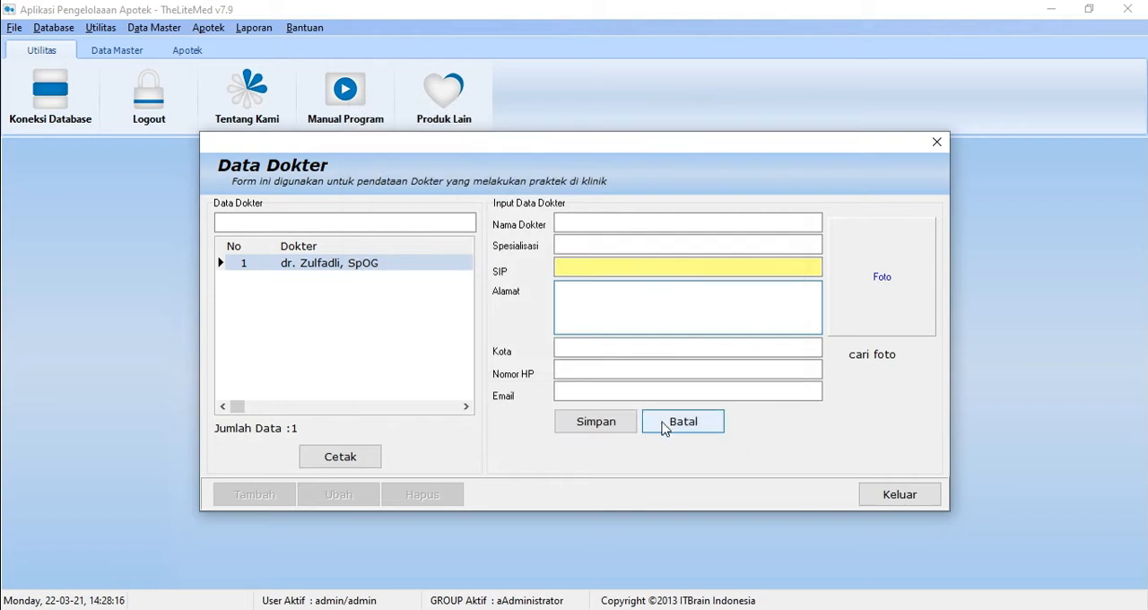
left_click(664, 427)
left_click(891, 504)
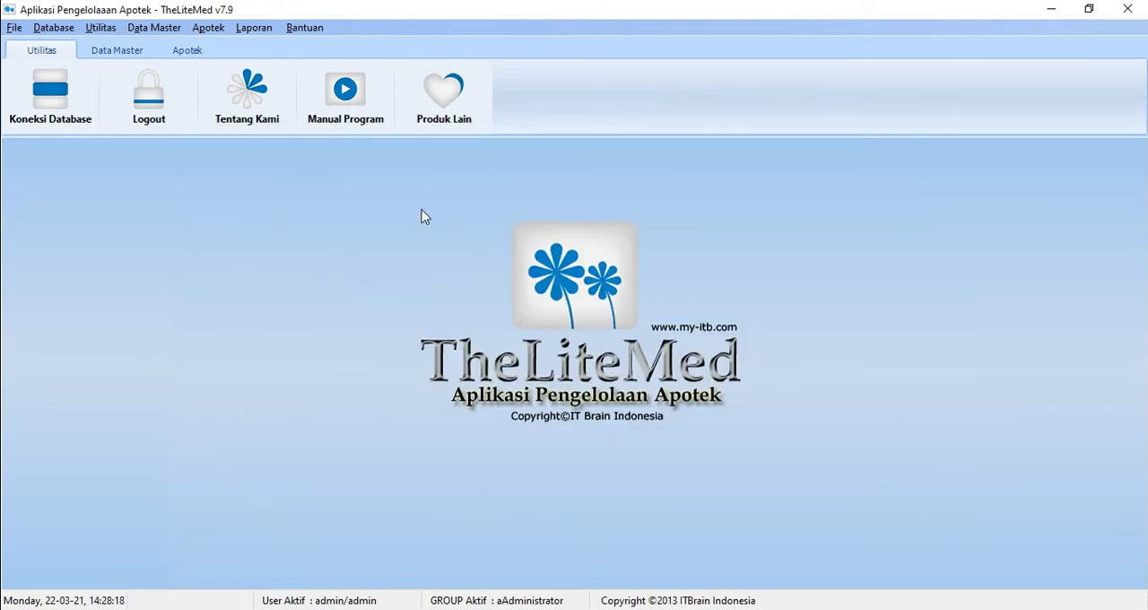
Step: Open the patient data form, examine a new entry's age, gender and occupation choices, and cancel the entry
left_click(152, 28)
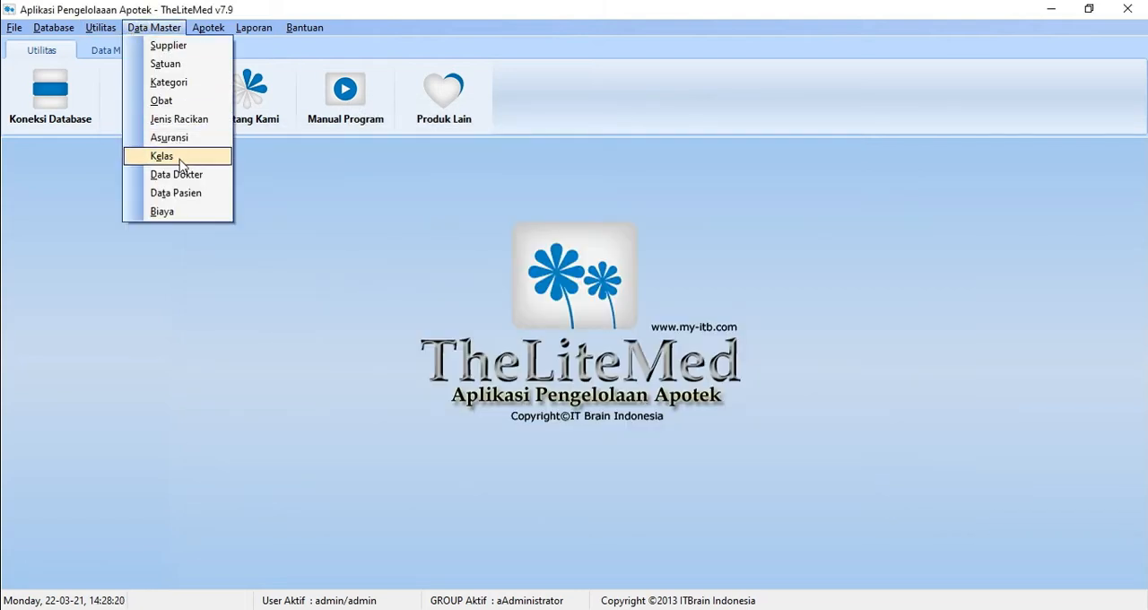
left_click(181, 192)
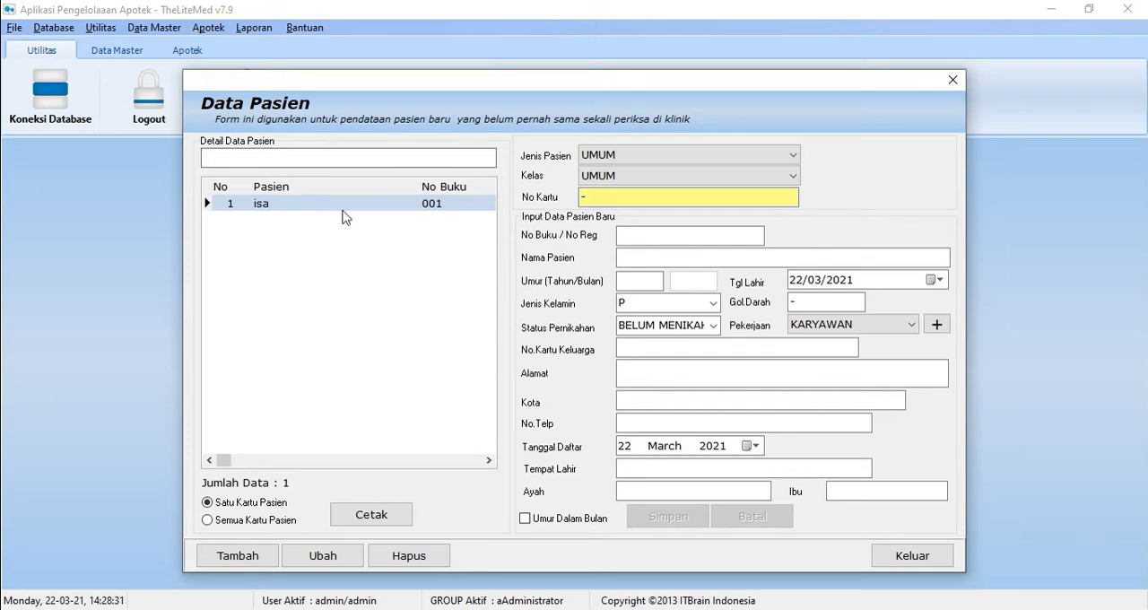
left_click(248, 558)
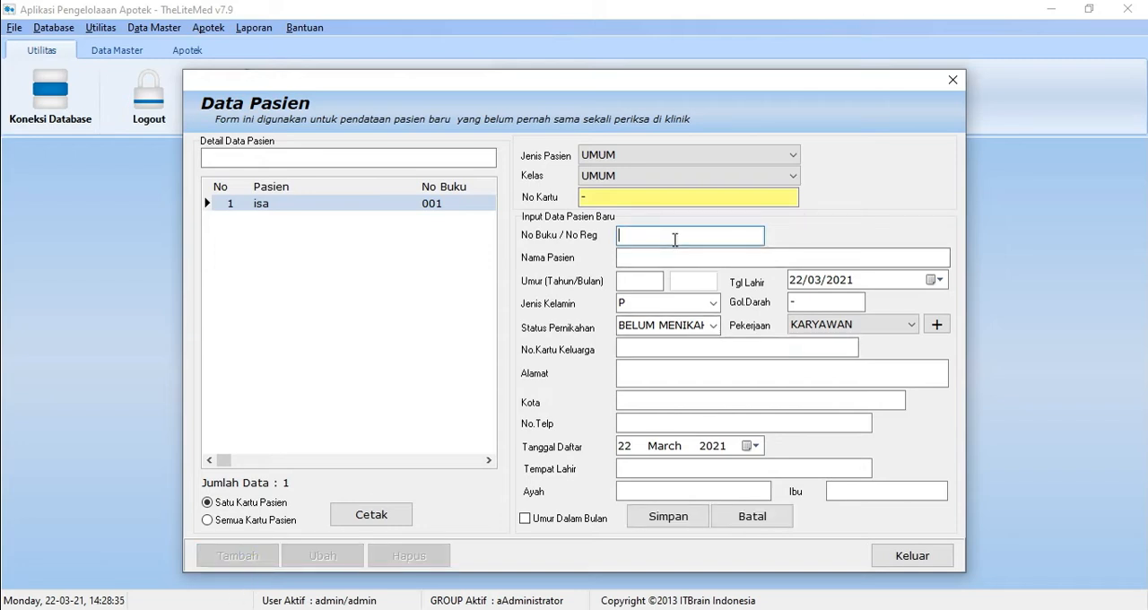
left_click(633, 282)
left_click(673, 304)
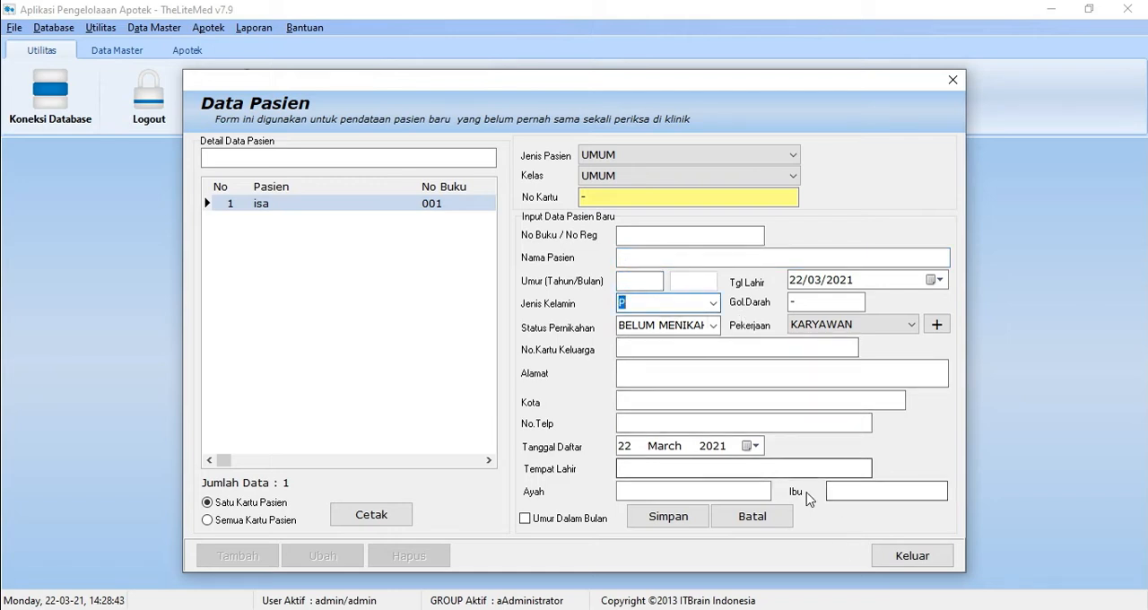
left_click(906, 327)
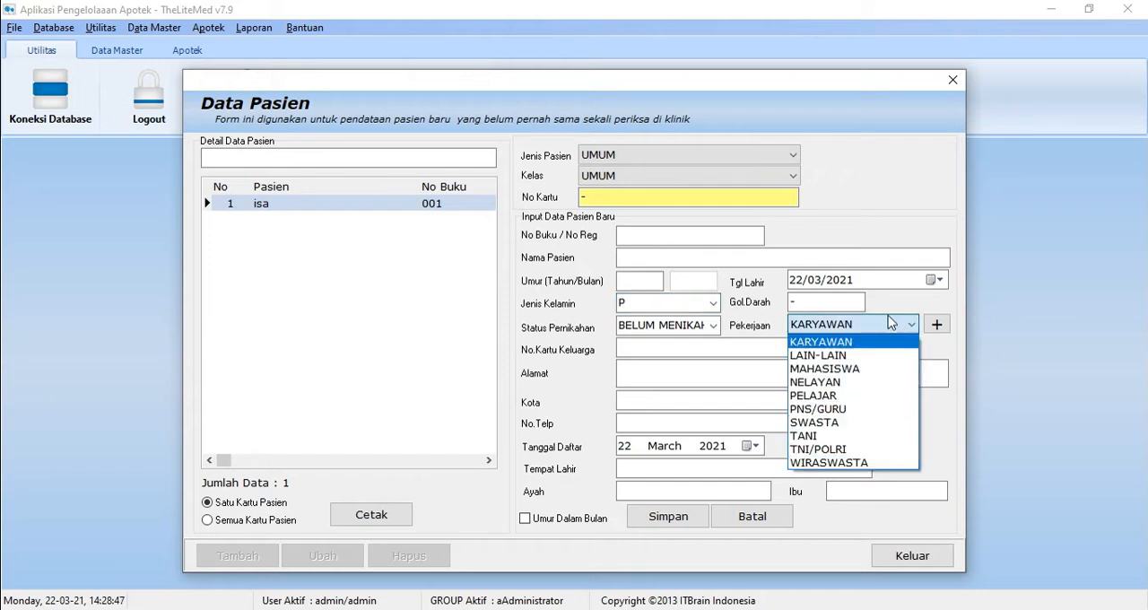
left_click(961, 485)
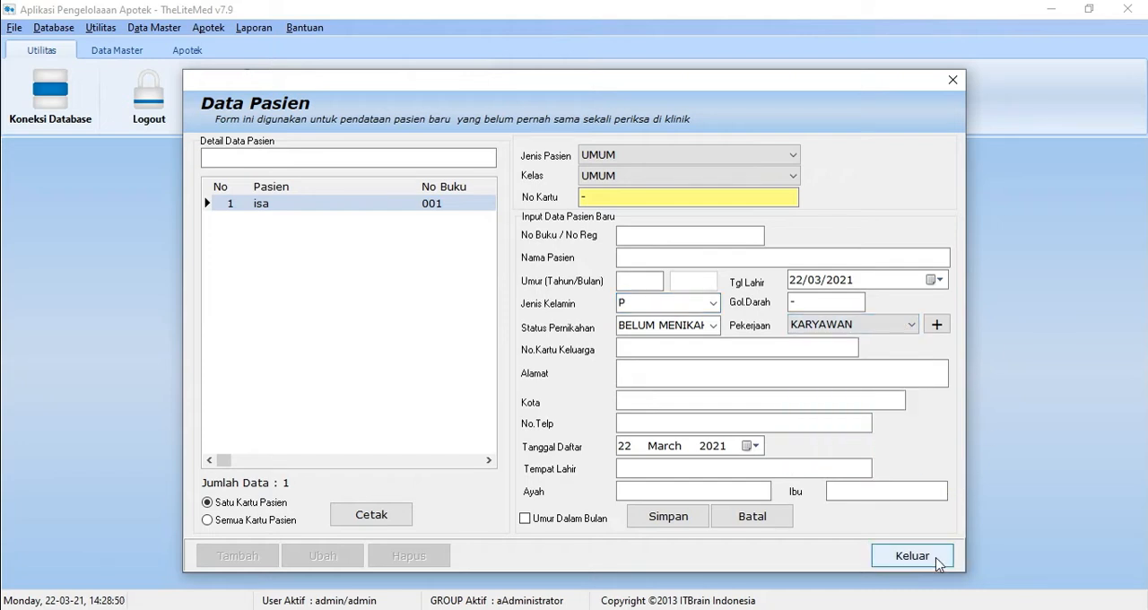
left_click(770, 518)
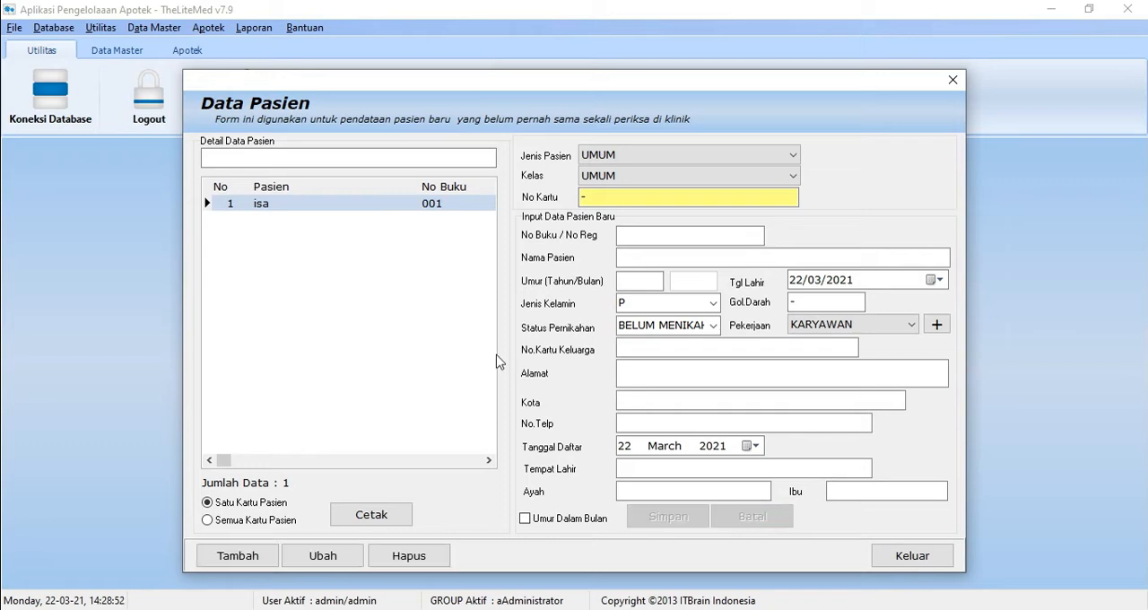
Step: Review the details of the listed patient record and close the patient form
left_click(382, 207)
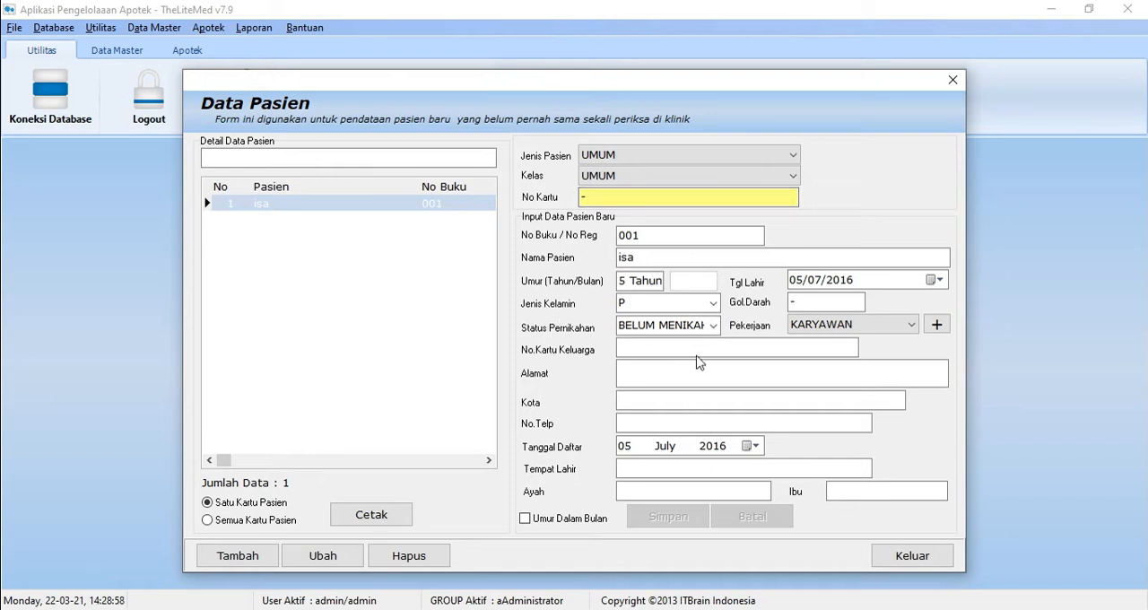
left_click(938, 563)
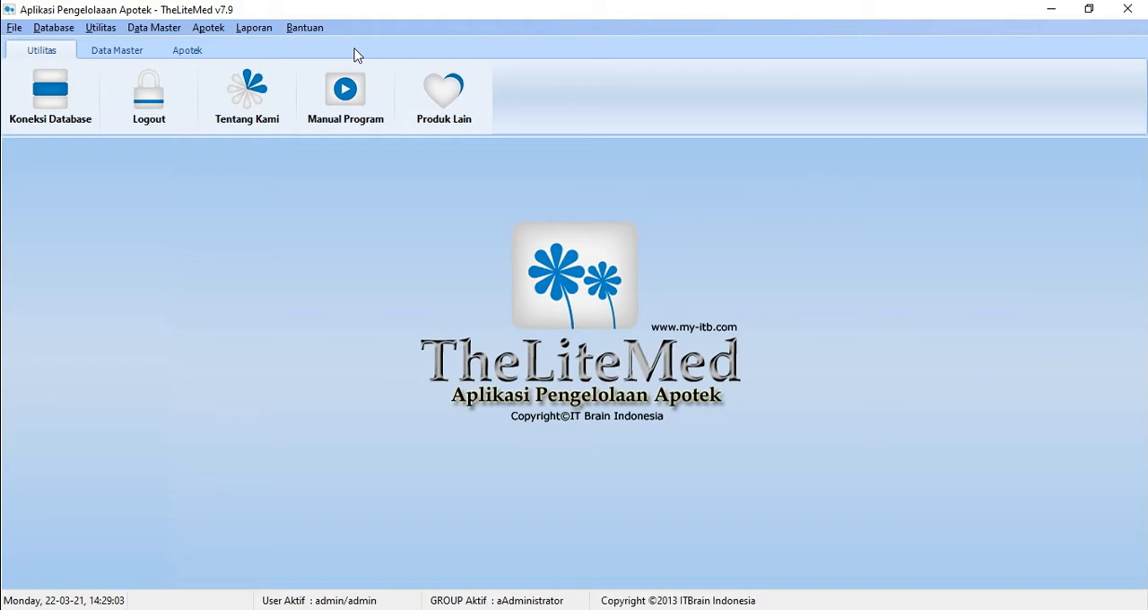
Step: Open the medical cost form, examine a new entry's description and cost fields, and cancel the entry
left_click(154, 28)
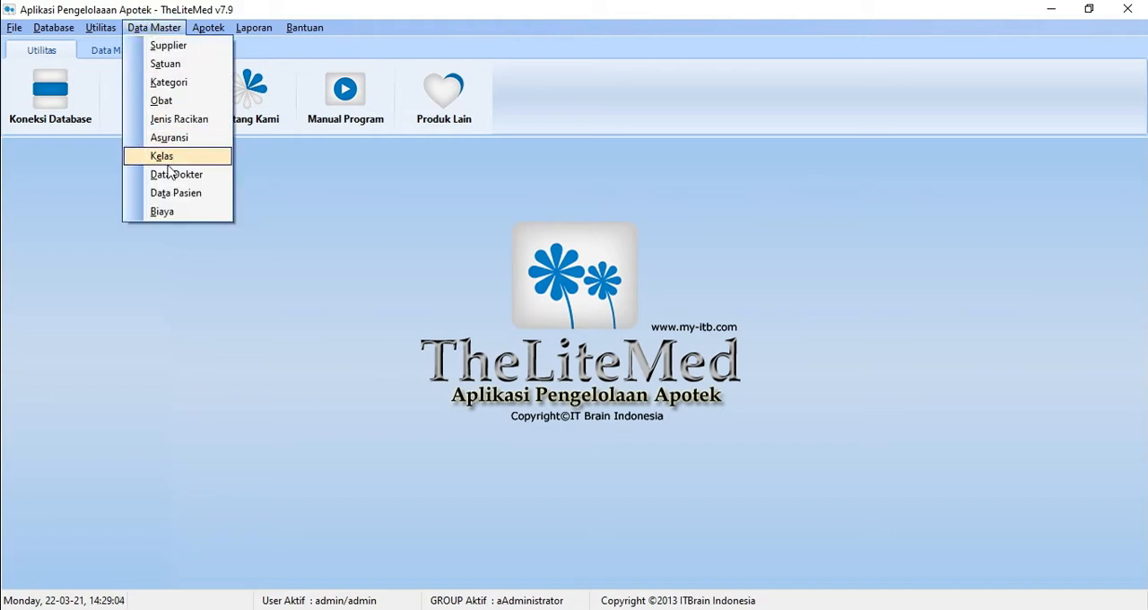
left_click(185, 212)
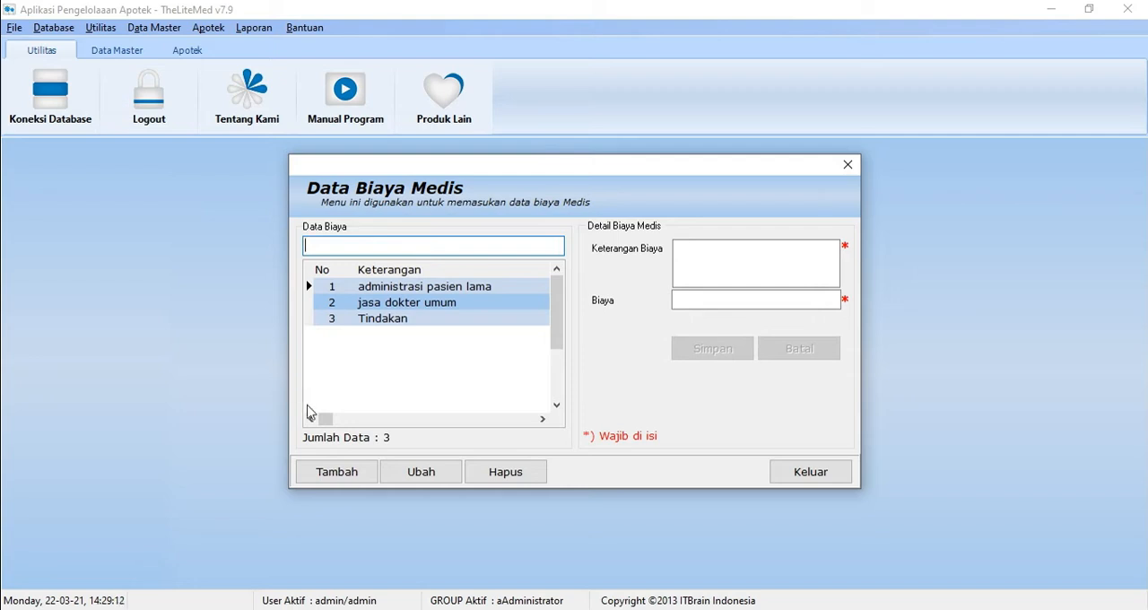
left_click(339, 473)
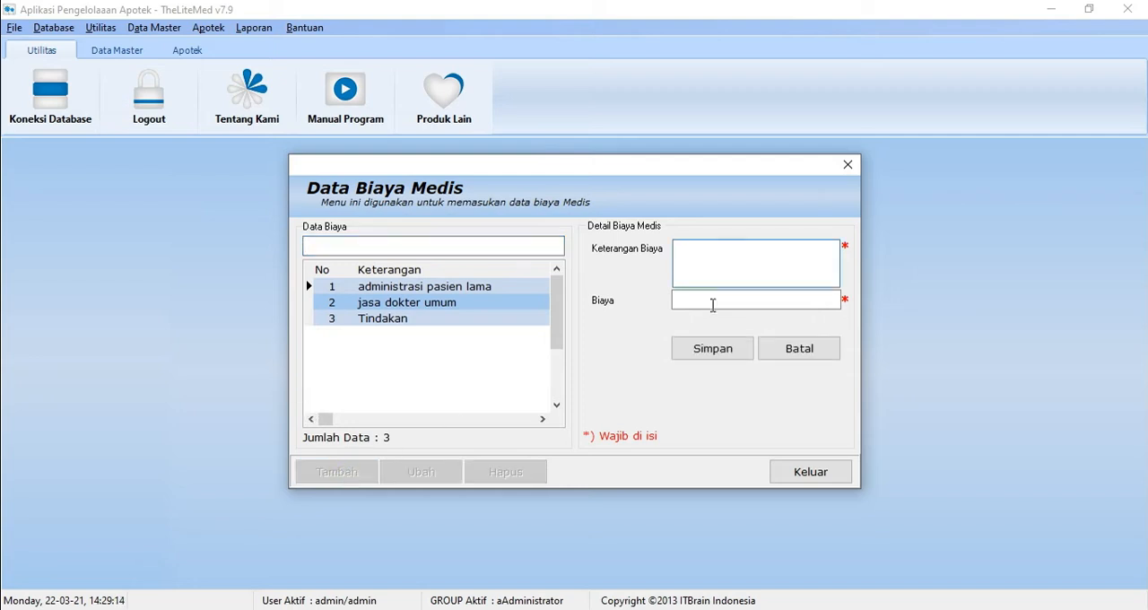
left_click(709, 298)
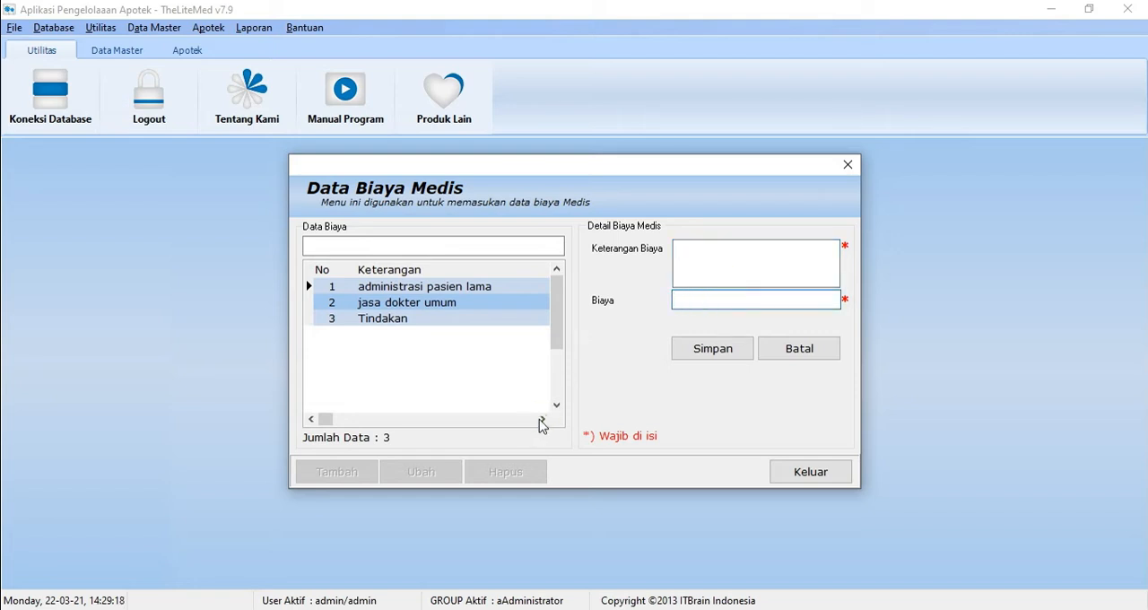
left_click(802, 349)
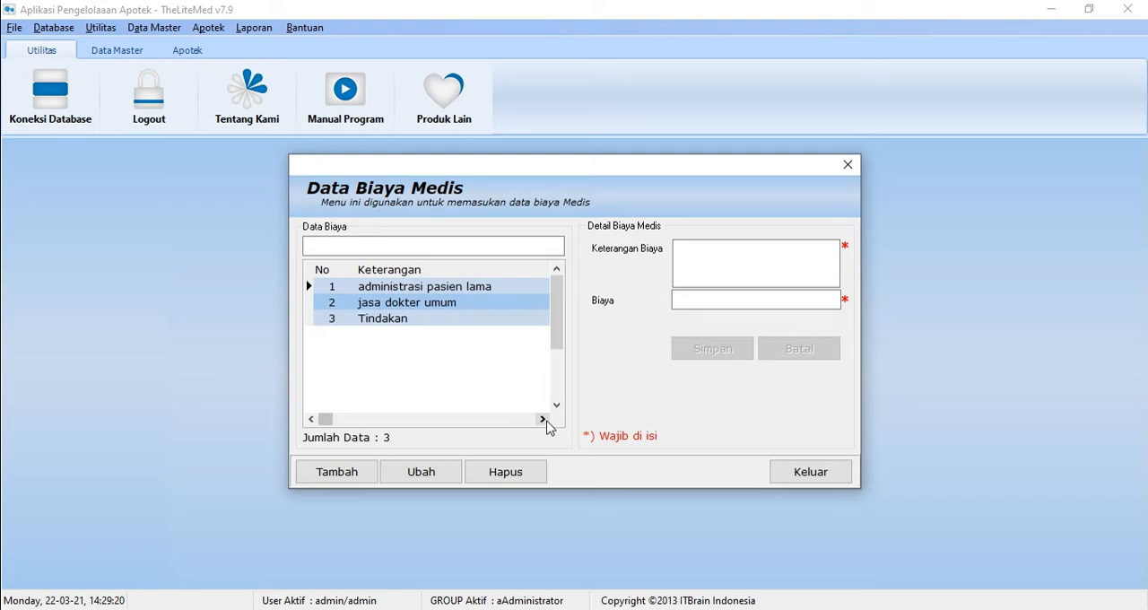
Step: Review the cost and fee columns of the listed medical costs and close the form
left_click(543, 419)
left_click(543, 418)
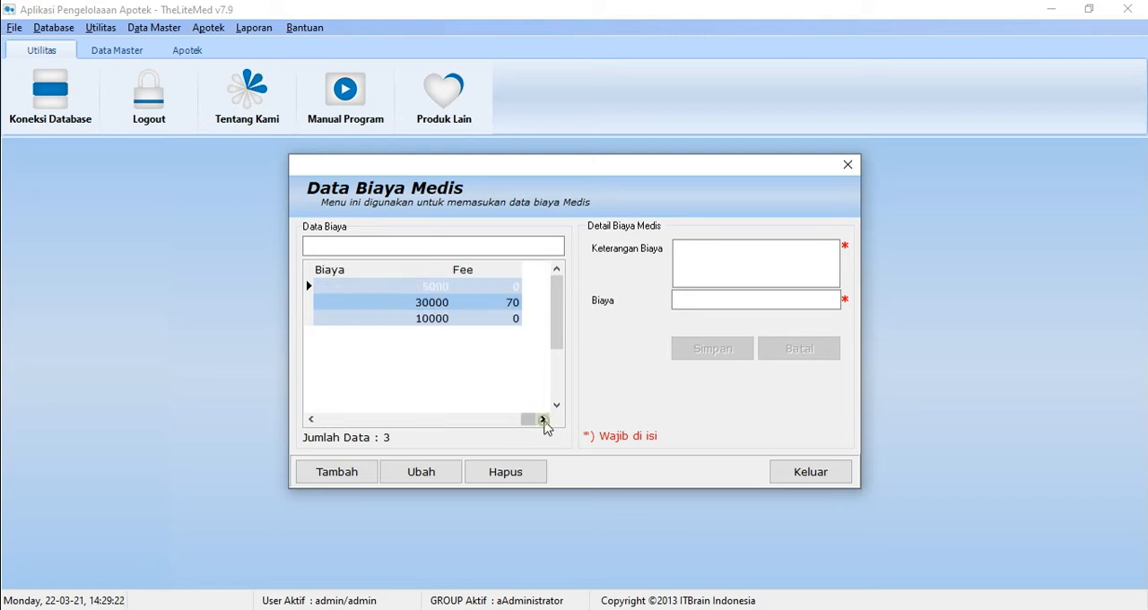
left_click(318, 417)
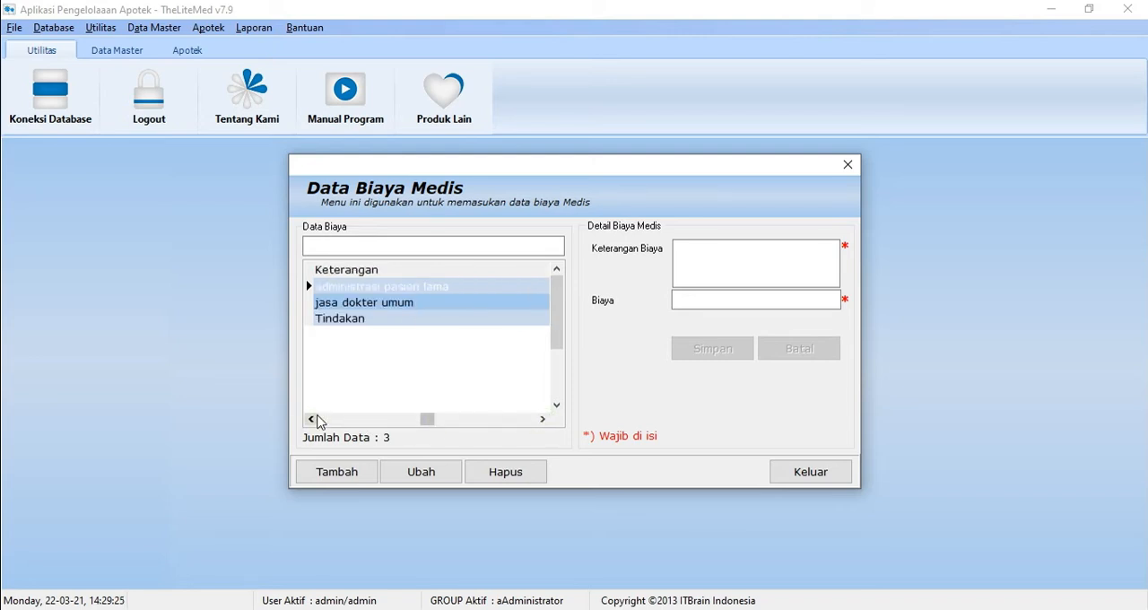
left_click(317, 417)
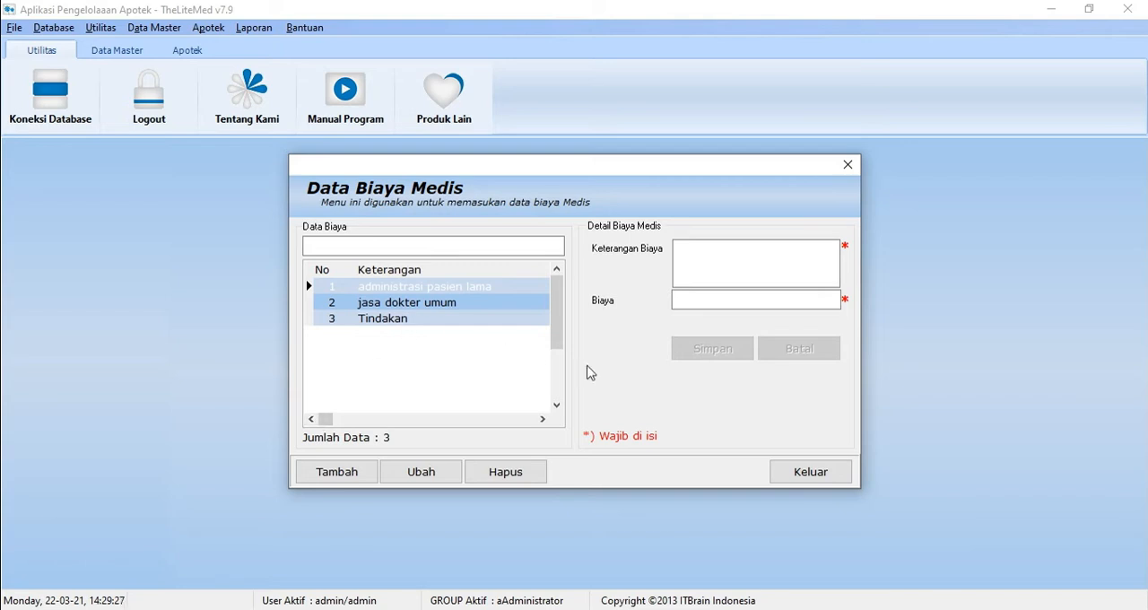
left_click(803, 482)
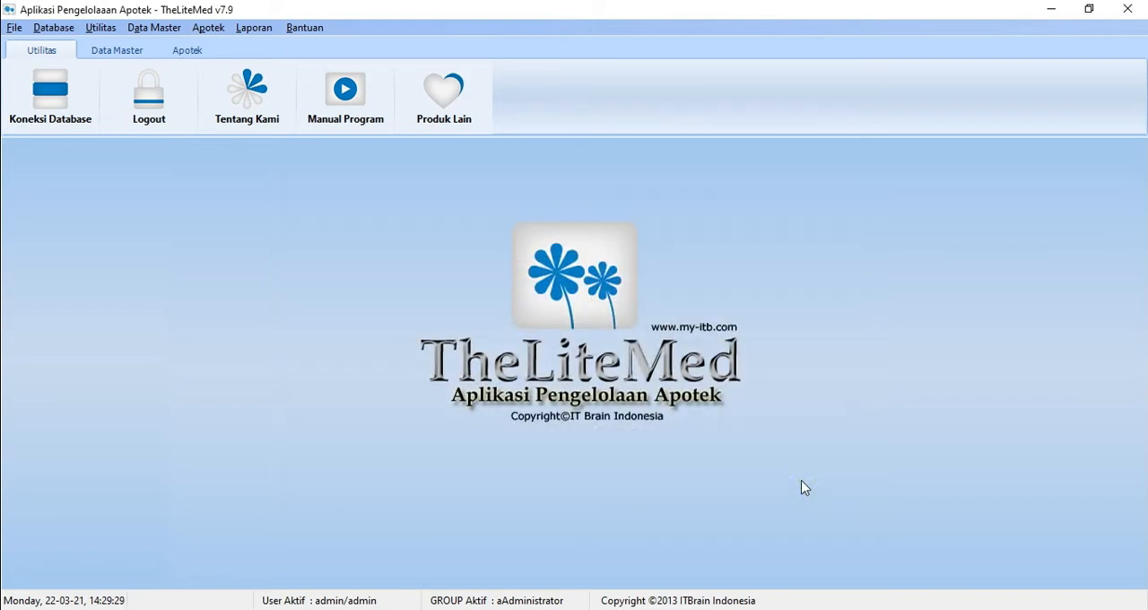
Step: Open the medicine purchase form and start a new purchase with the purchase type TUNAI
left_click(158, 28)
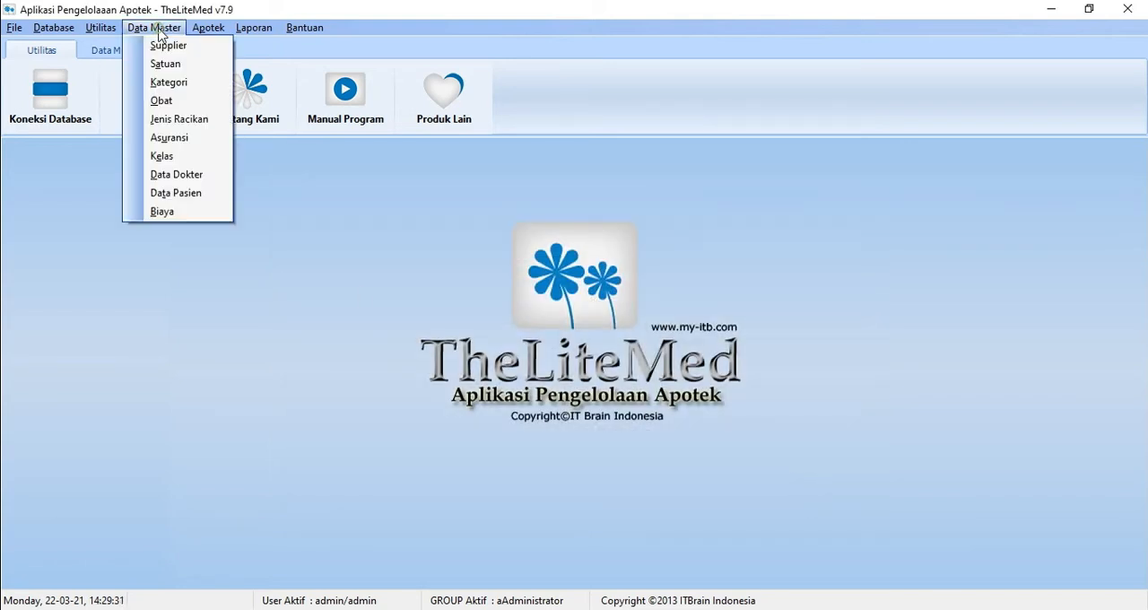
mouse_move(201, 27)
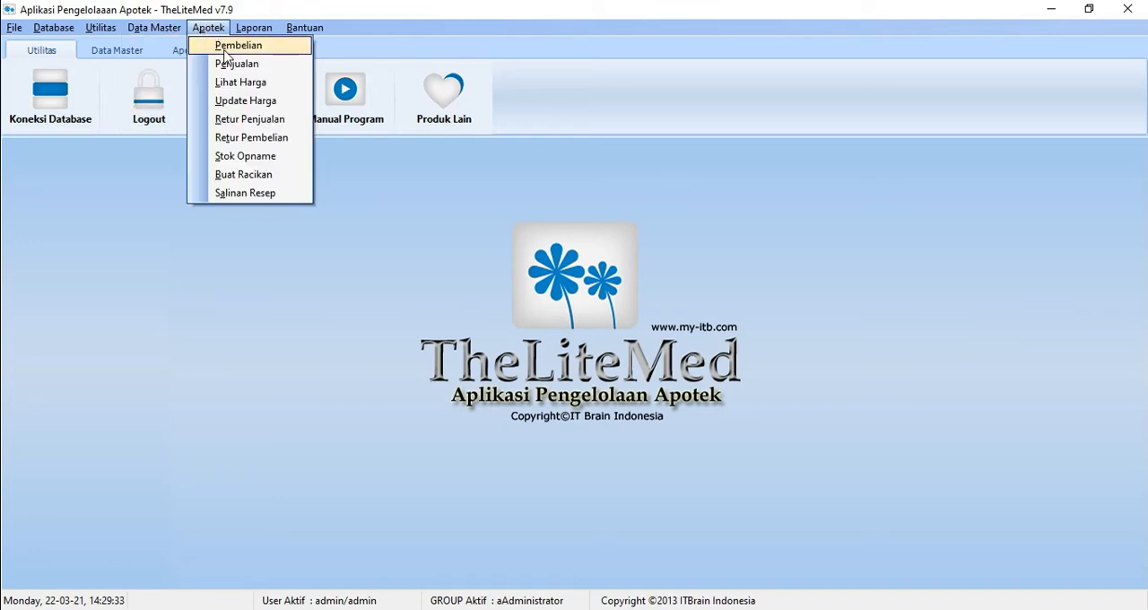
left_click(225, 47)
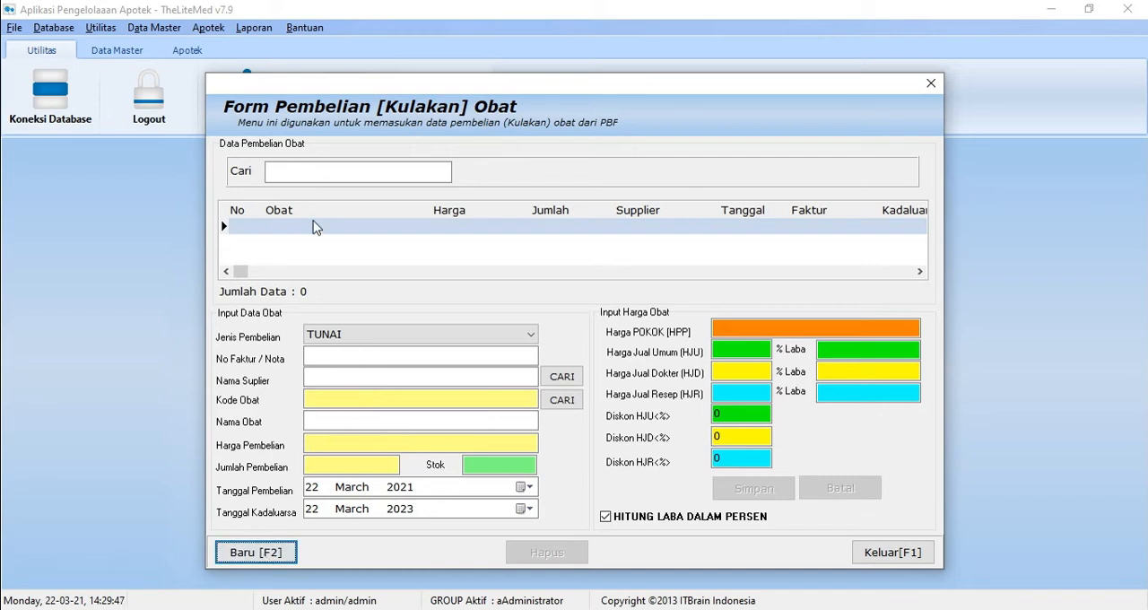
key("F2")
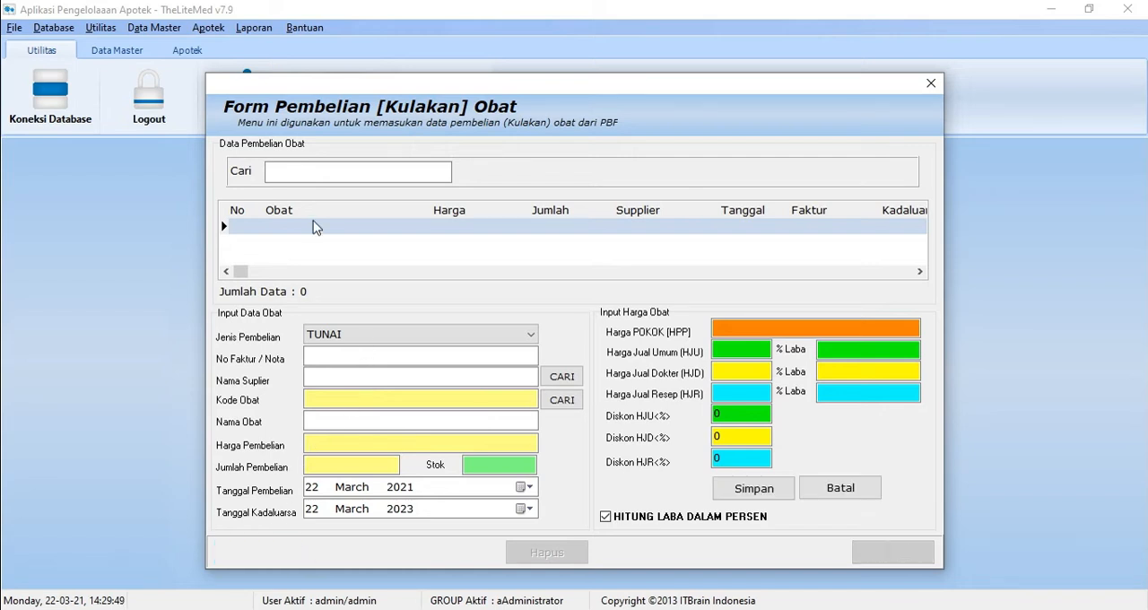
left_click(515, 338)
left_click(500, 341)
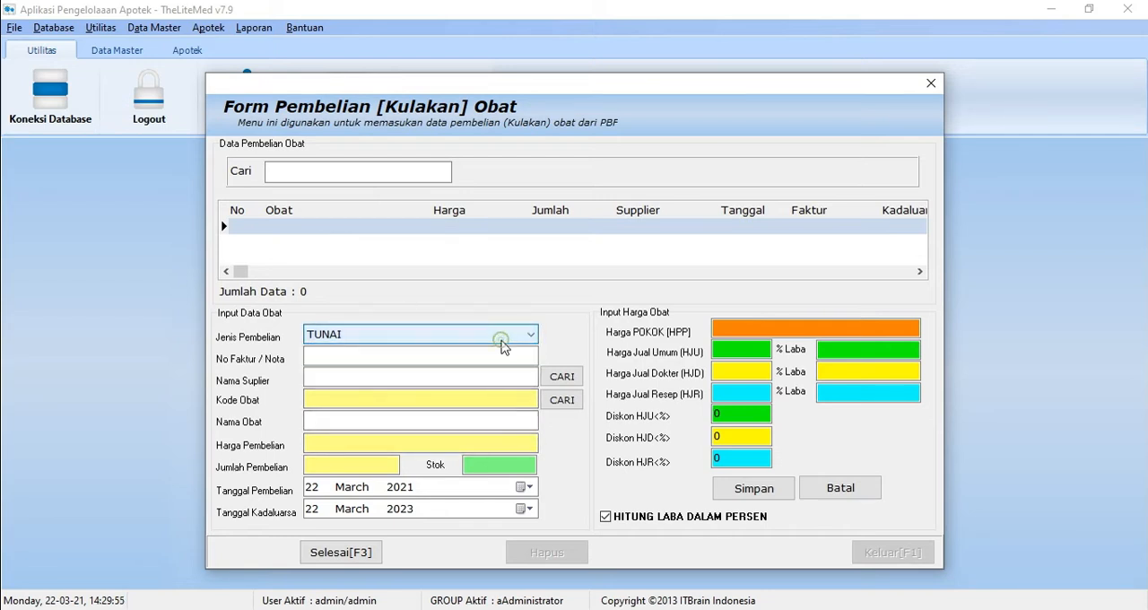
Step: Enter the purchase's invoice number and select Antar Mitra Sembada (AMS) as the supplier
left_click(500, 352)
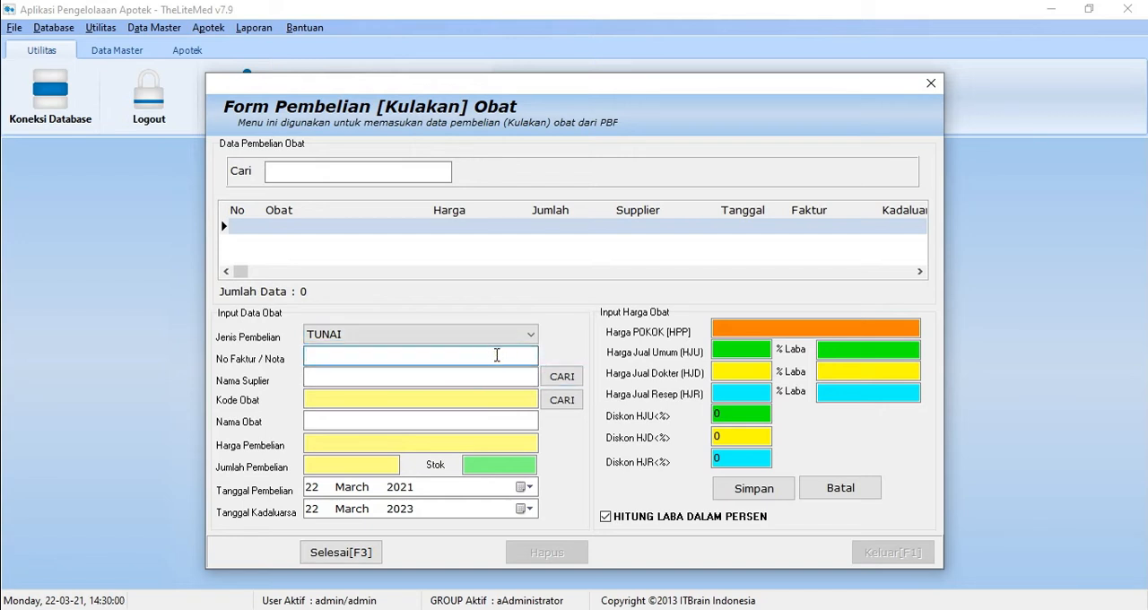
type("645326")
left_click(562, 377)
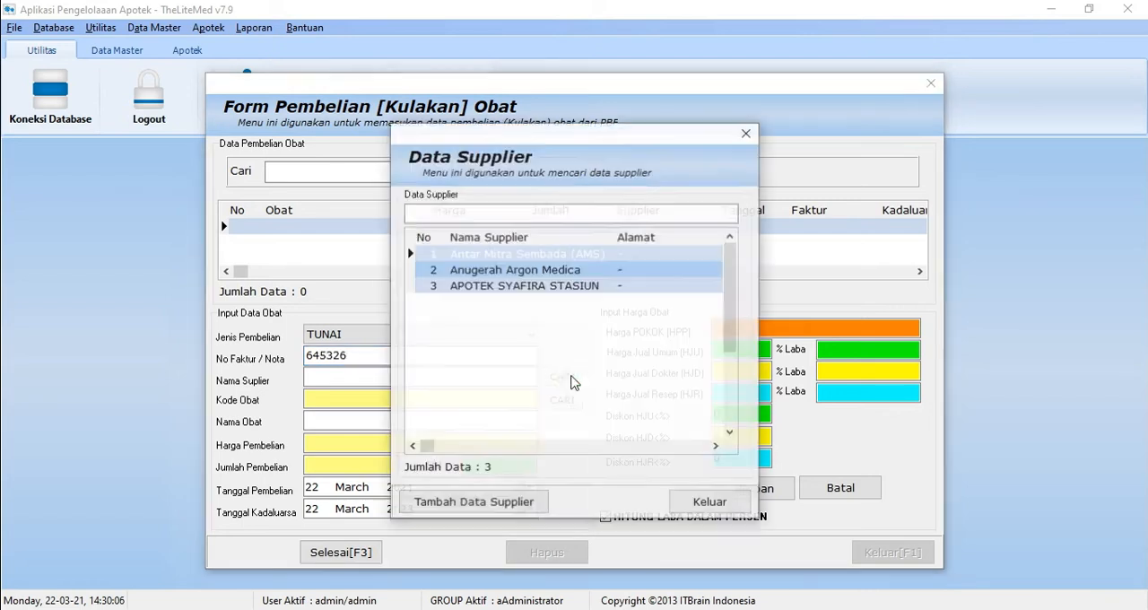
double_click(529, 258)
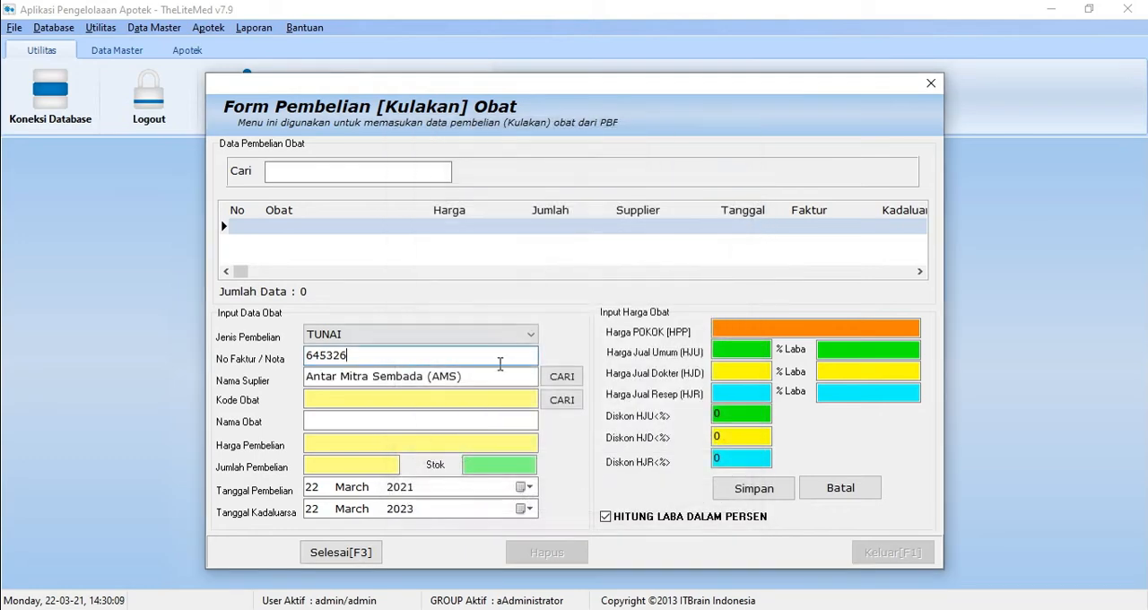
Step: Add the medicine bodrek to the purchase with a purchase price of 3.000 and a quantity of 100
left_click(560, 402)
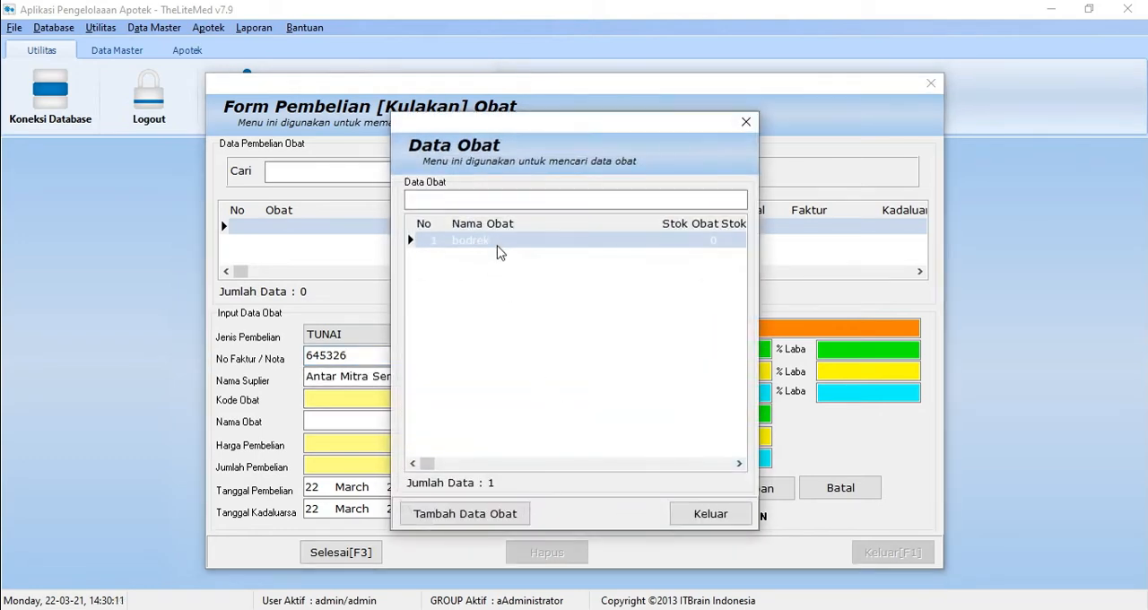
double_click(497, 242)
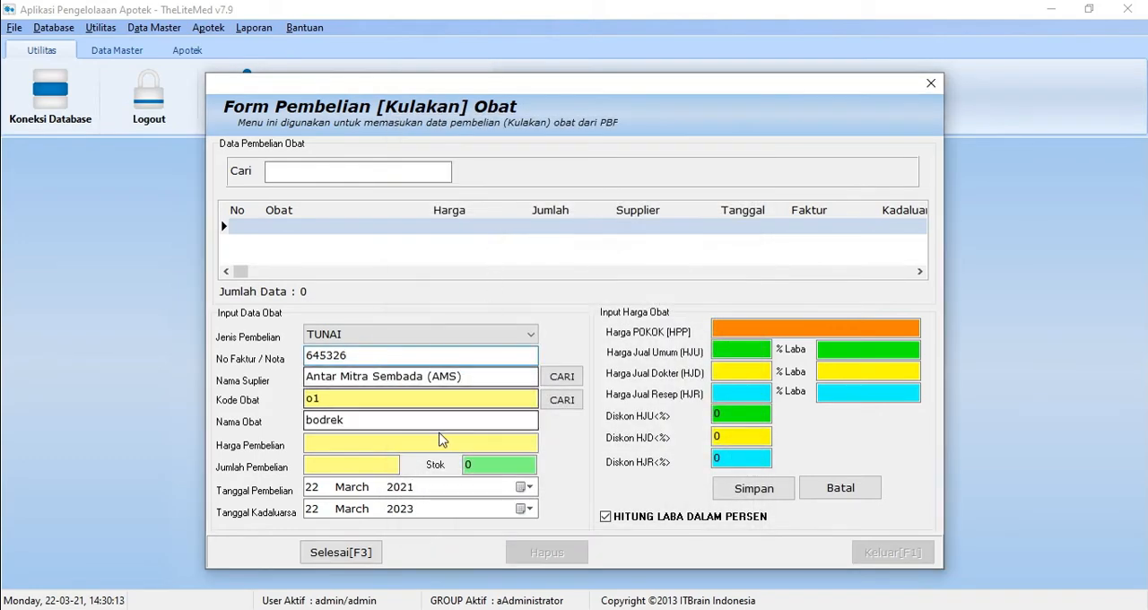
left_click(406, 440)
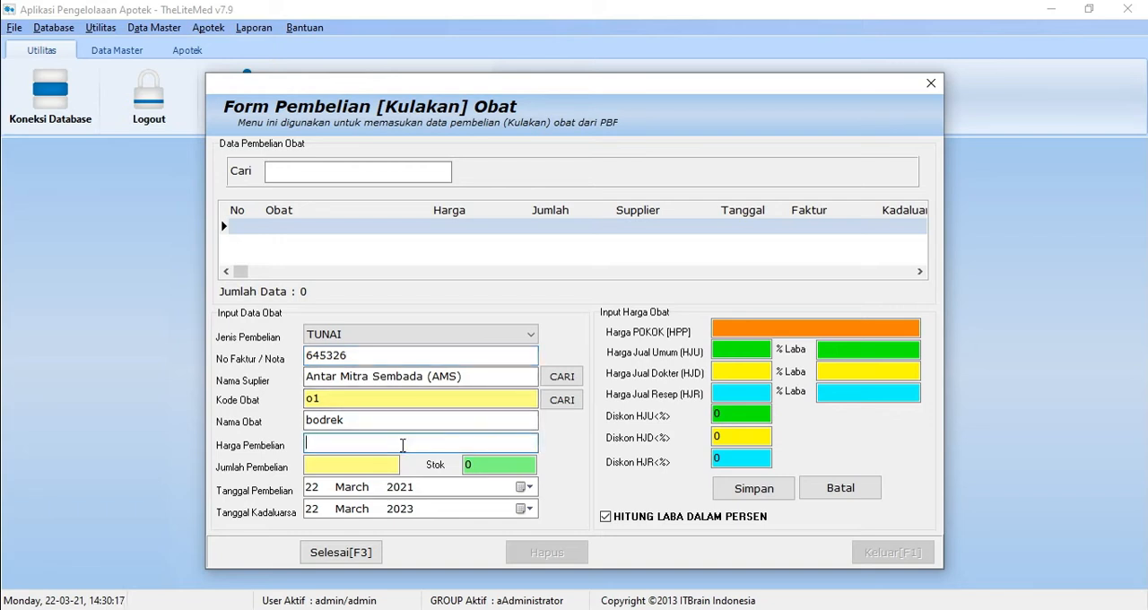
type("30.000")
key("BackSpace")
left_click(372, 462)
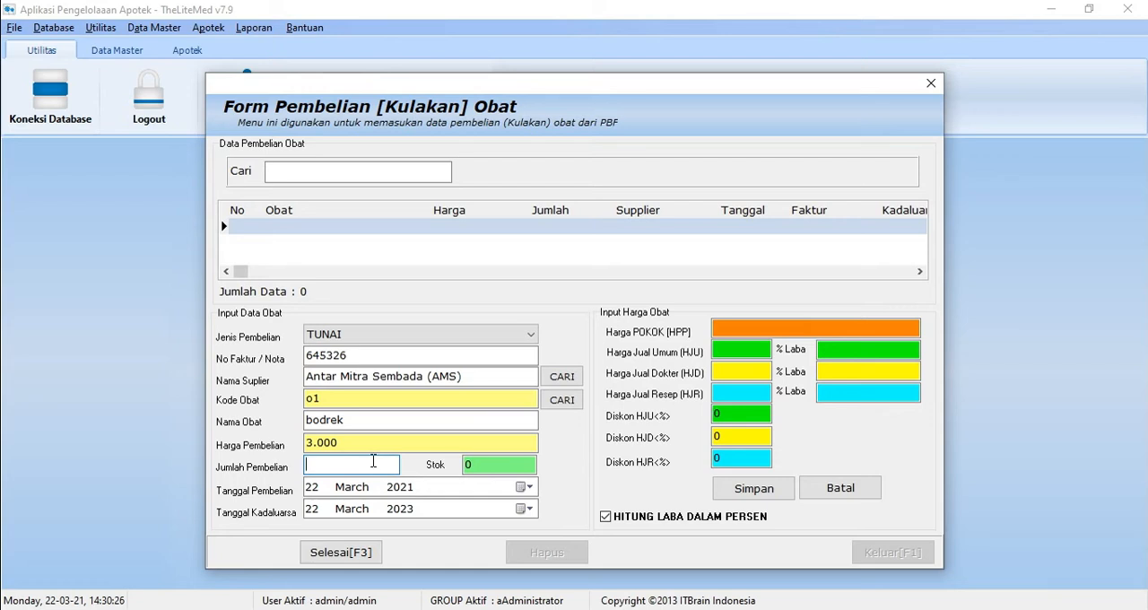
type("100")
left_click(496, 467)
Step: Calculate the base price (HPP) and set the profit percentages to 3500 for HJU, 5000 for HJD and 7000 for HJR
left_click(739, 327)
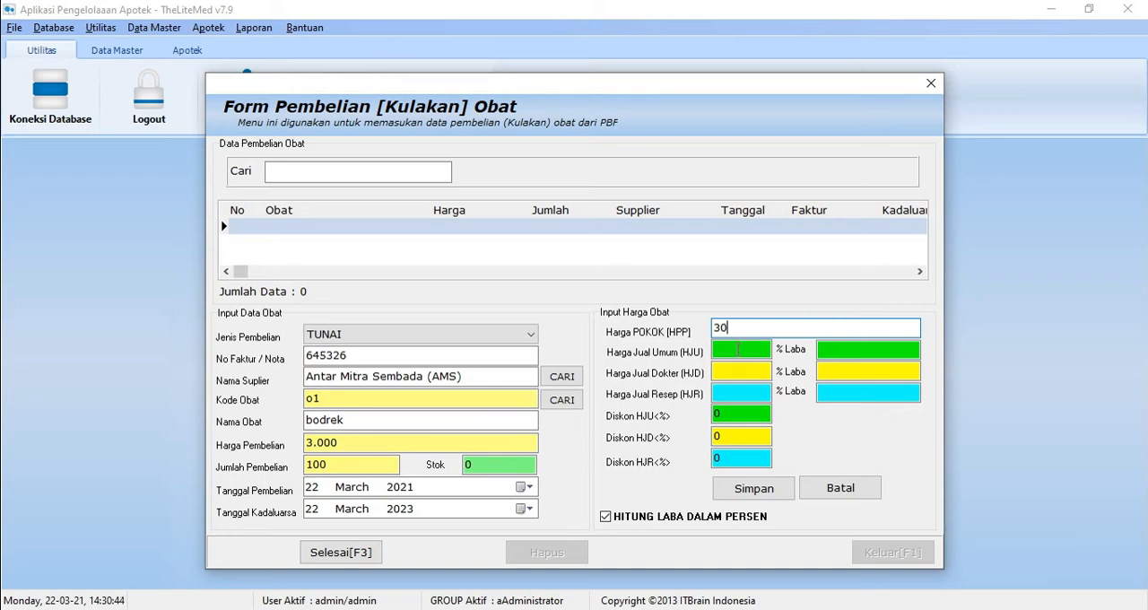
left_click(740, 352)
type("3")
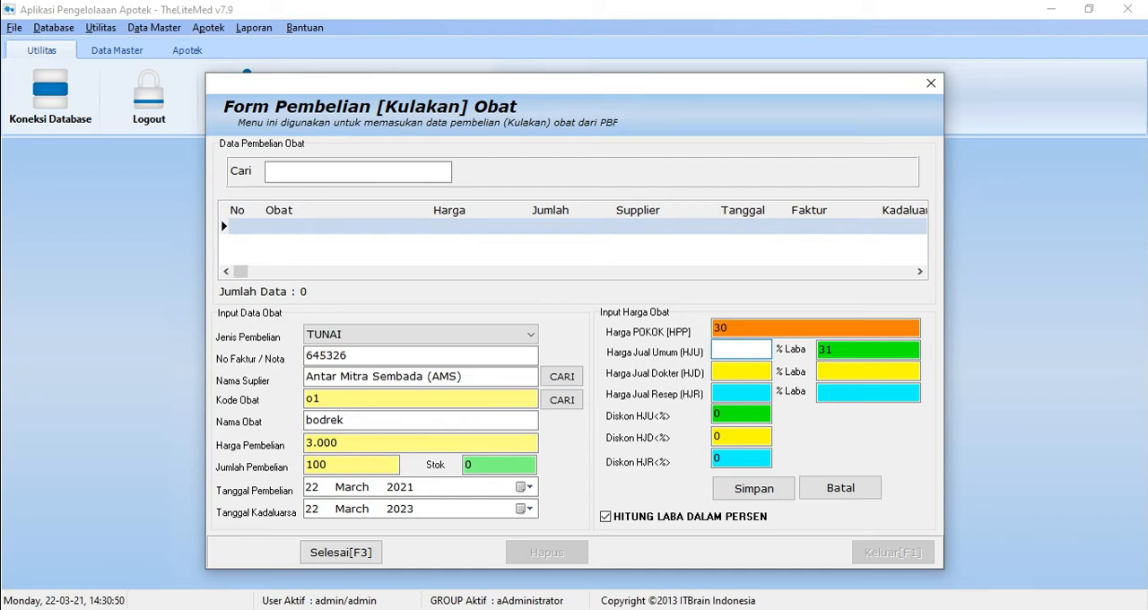
type("500")
left_click(746, 373)
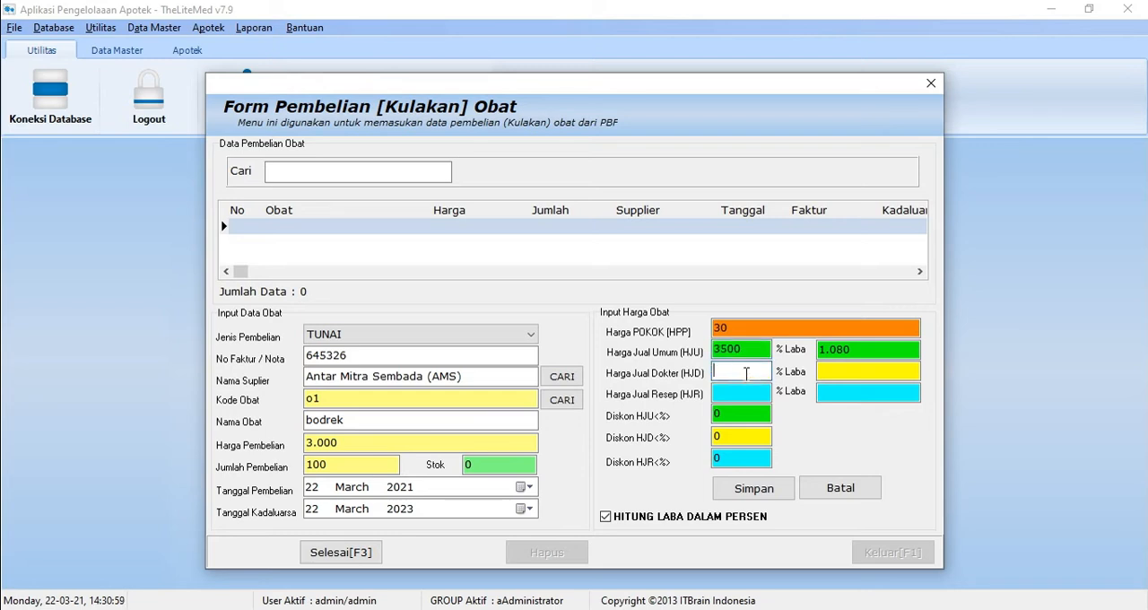
type("5000")
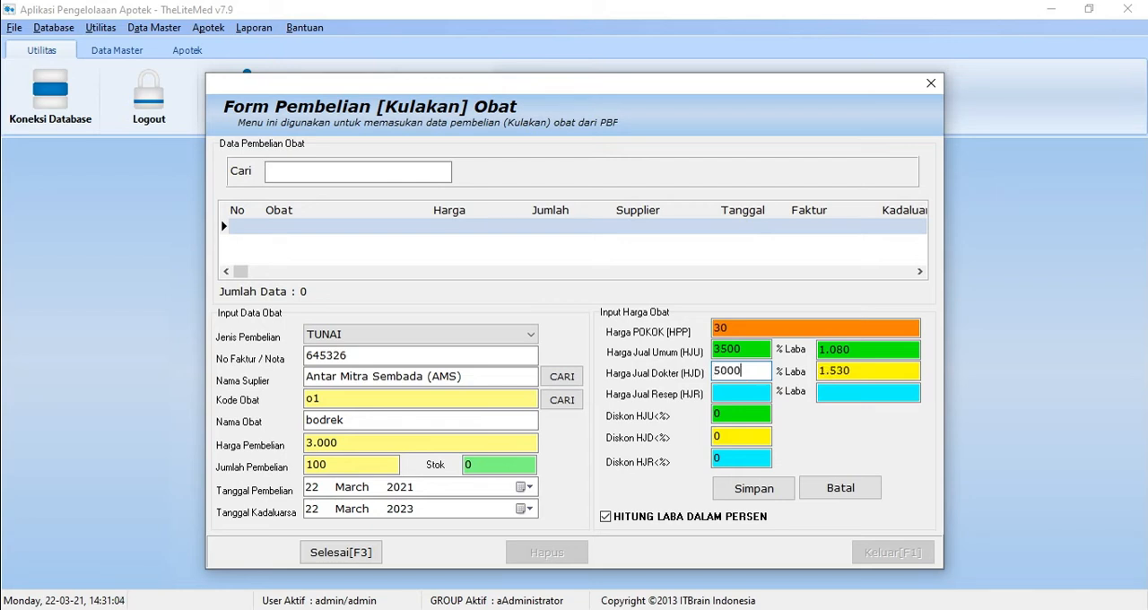
left_click(744, 394)
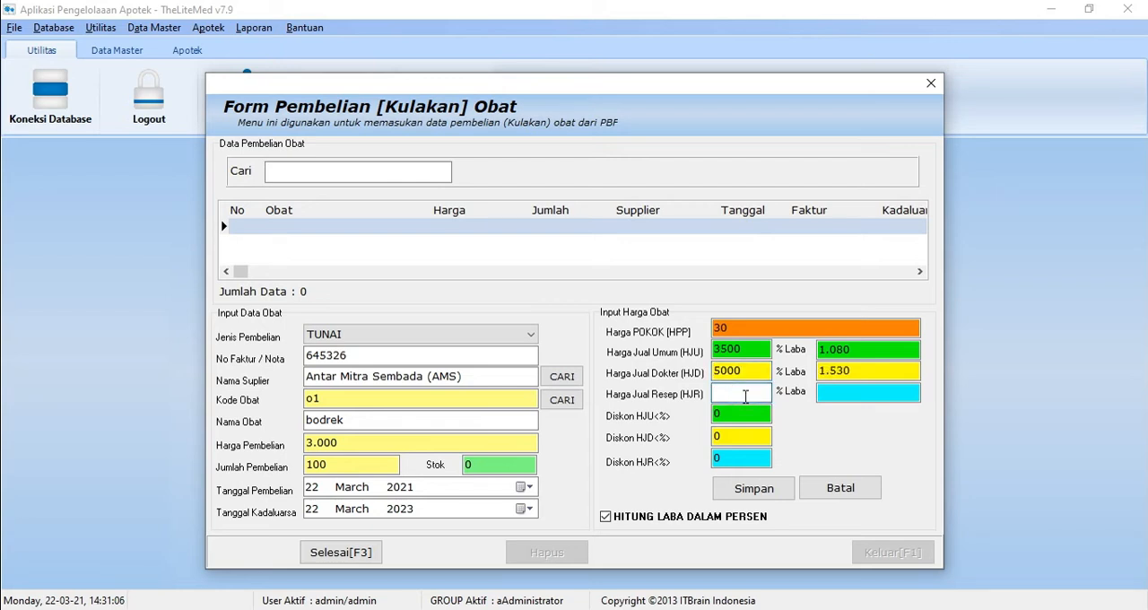
type("7000")
Step: Save the bodrek item with all discounts left at 0, and finish the purchase, closing its form
left_click(743, 415)
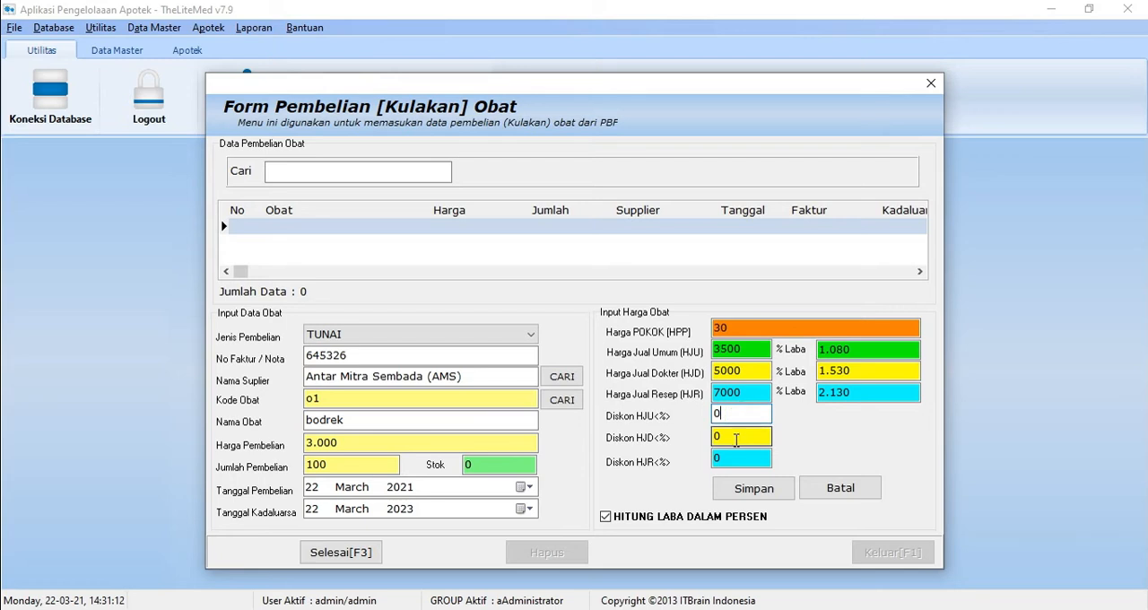
left_click(739, 436)
left_click(729, 457)
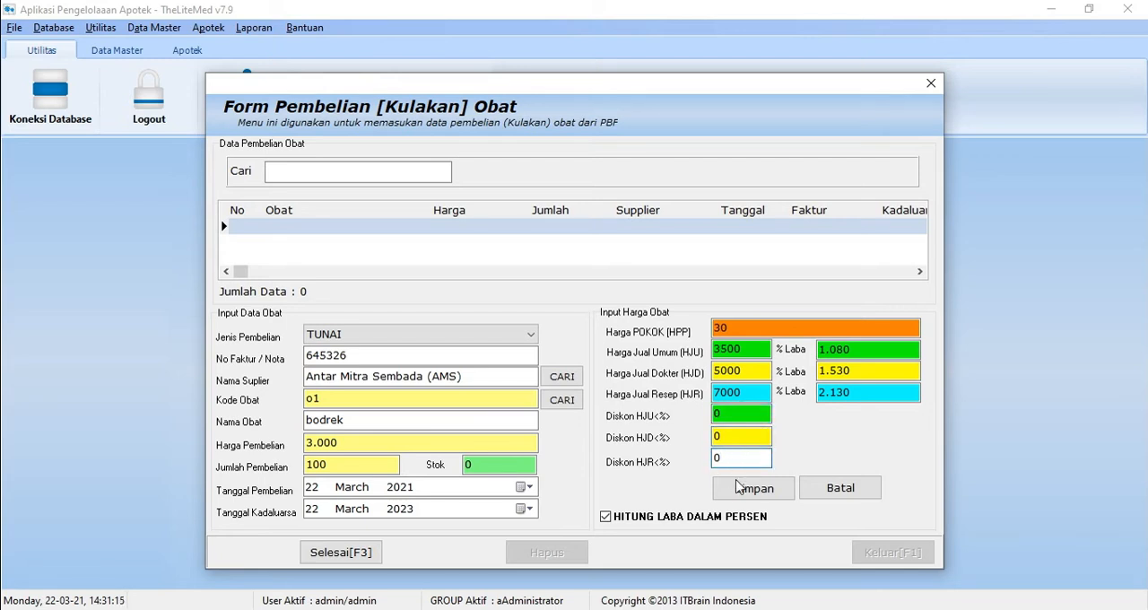
left_click(750, 489)
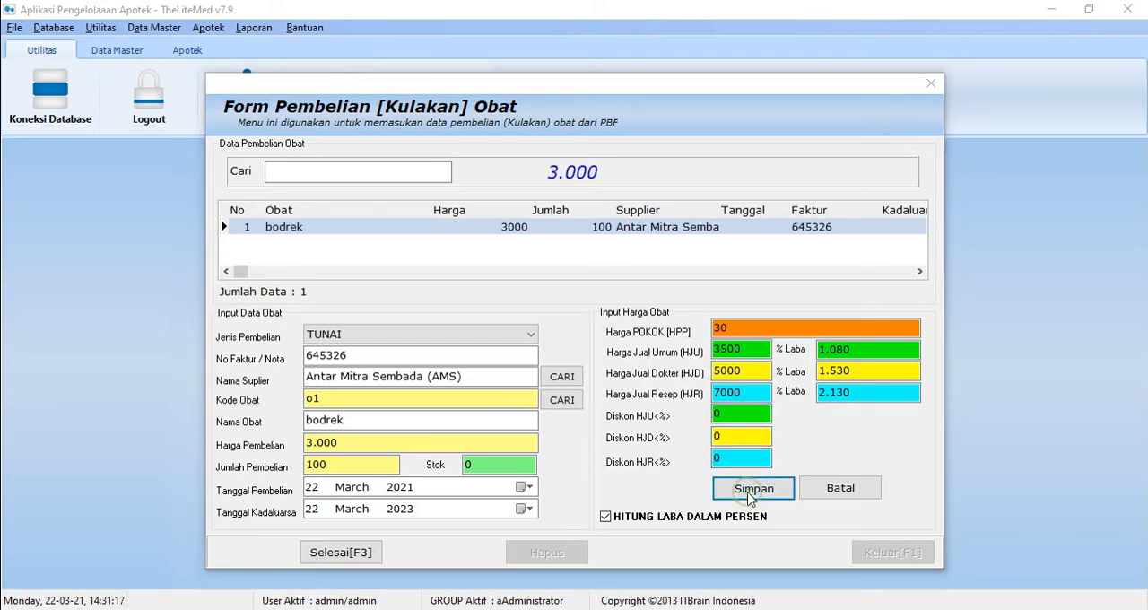
left_click(584, 344)
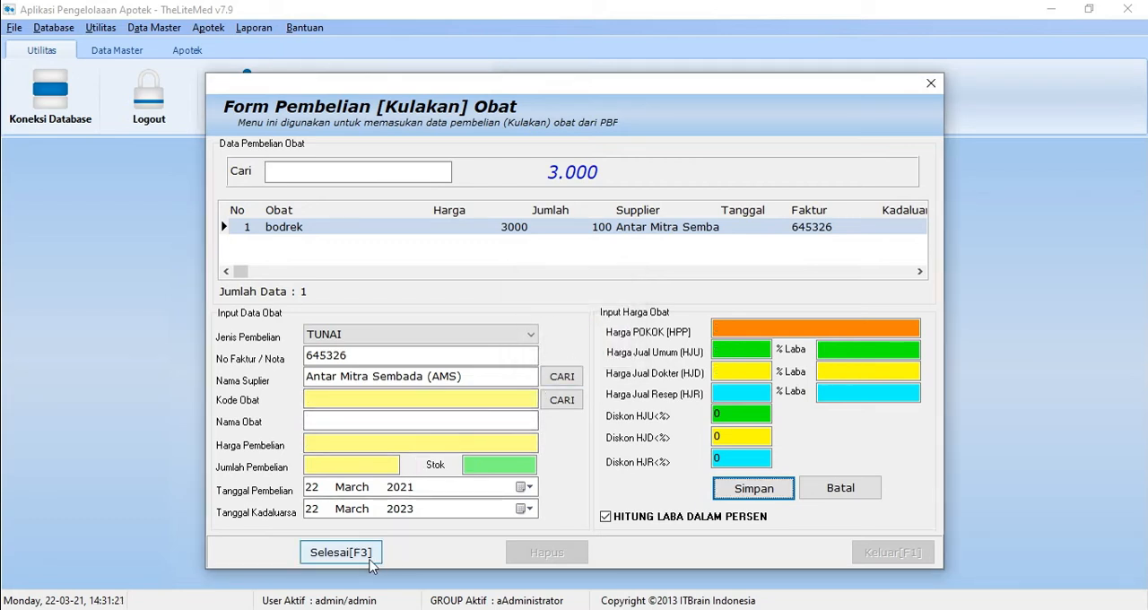
left_click(340, 552)
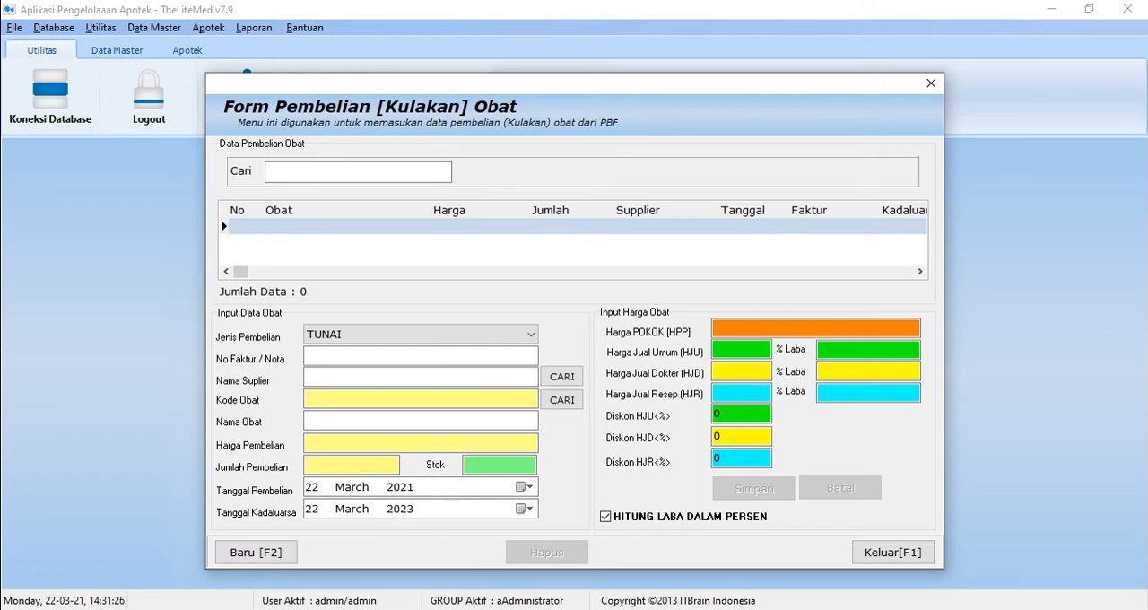
left_click(892, 552)
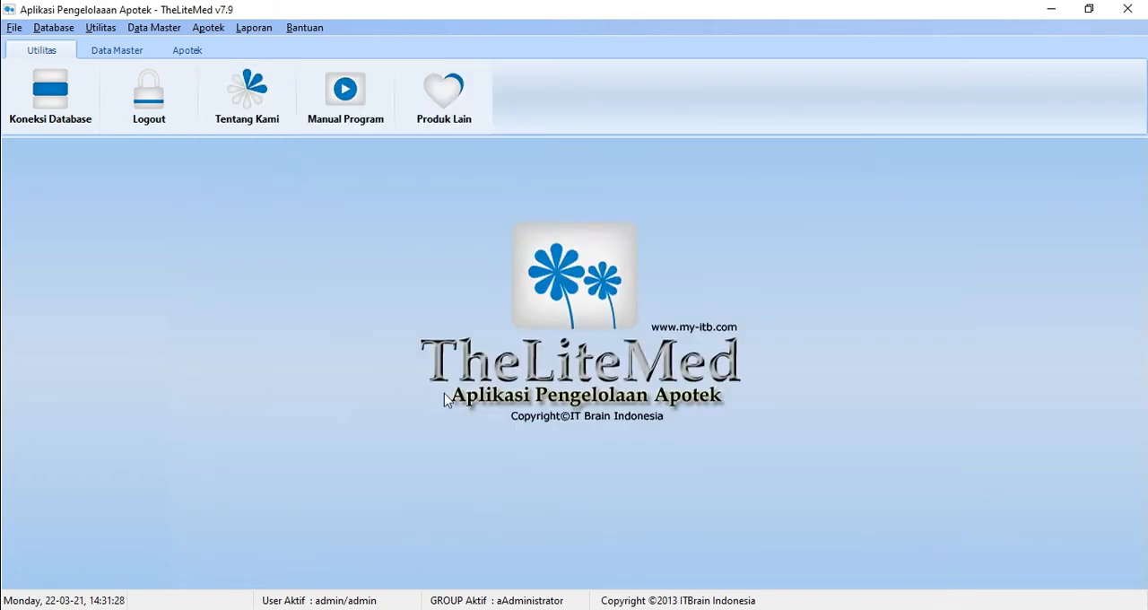
Step: Start a new sale in the medicine sales form and select bodrek as the medicine
left_click(168, 28)
mouse_move(203, 28)
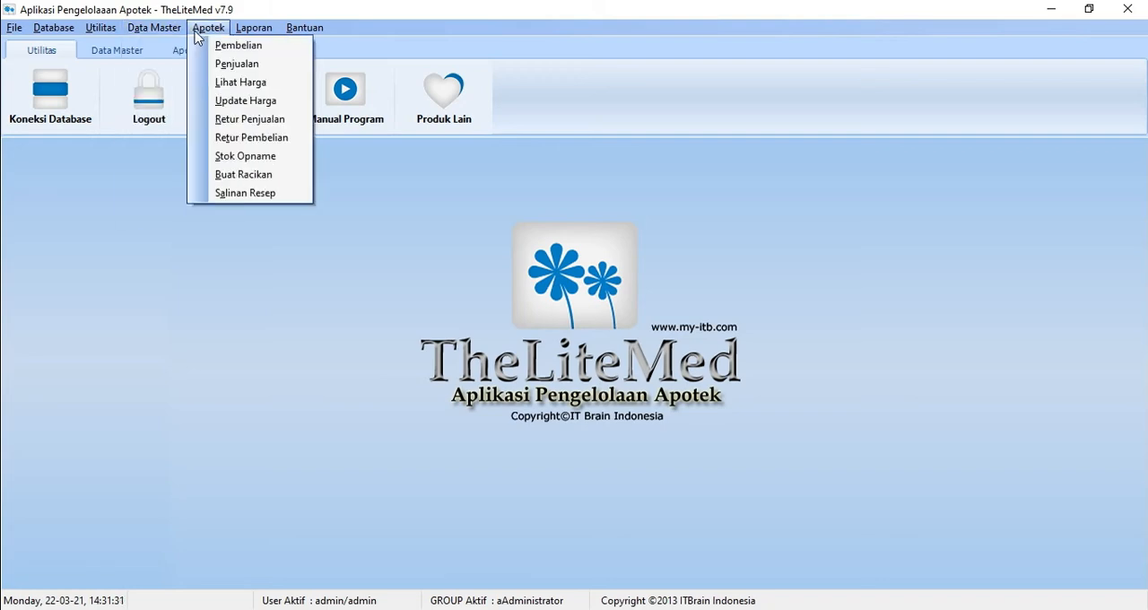
left_click(236, 64)
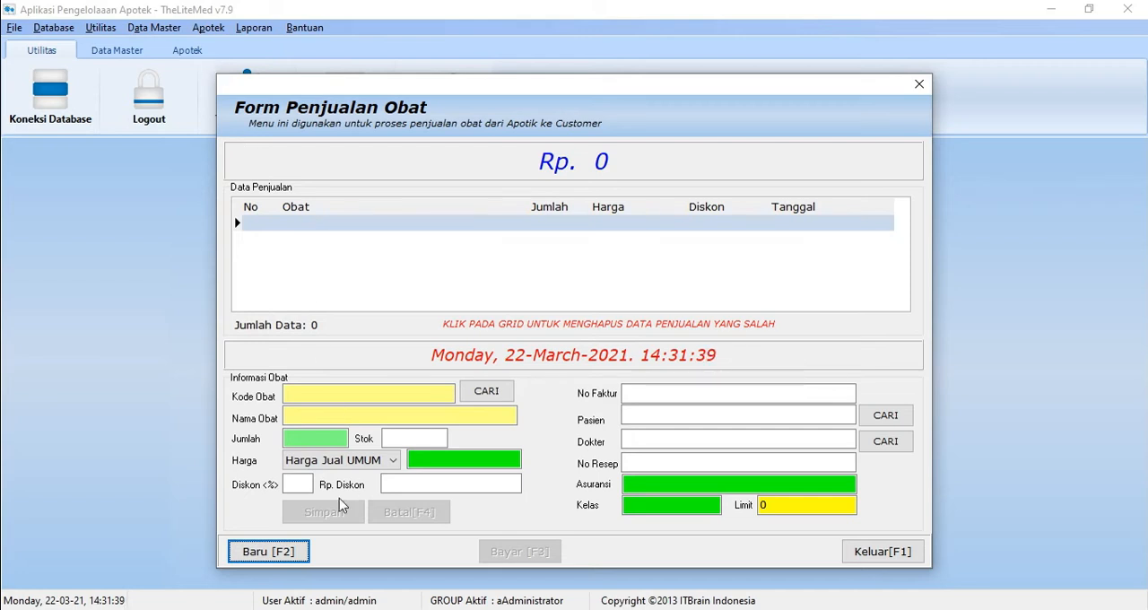
left_click(280, 554)
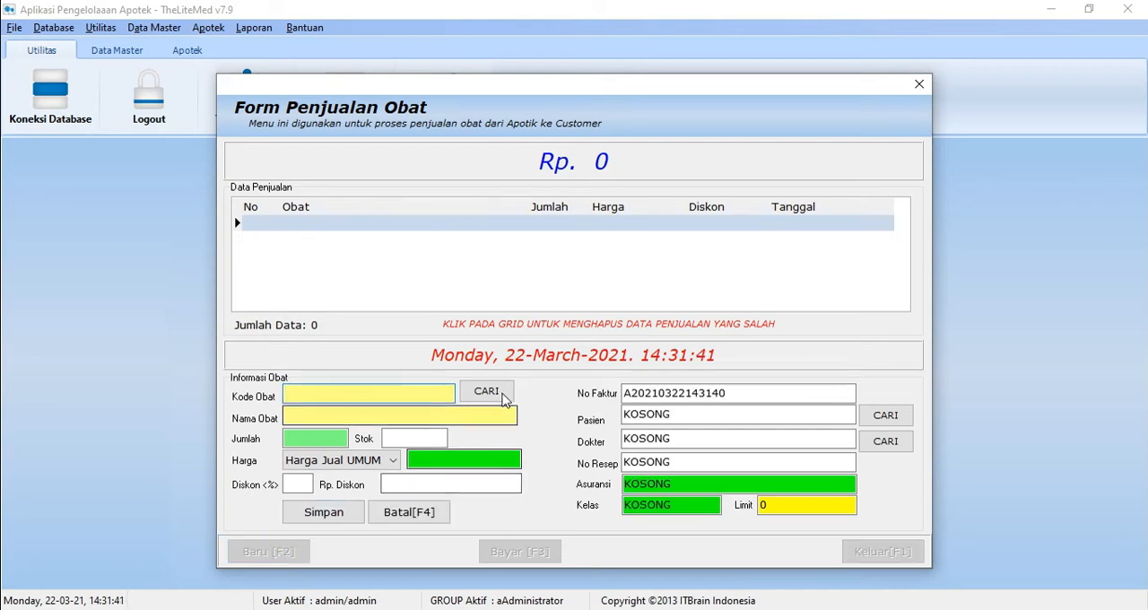
left_click(503, 391)
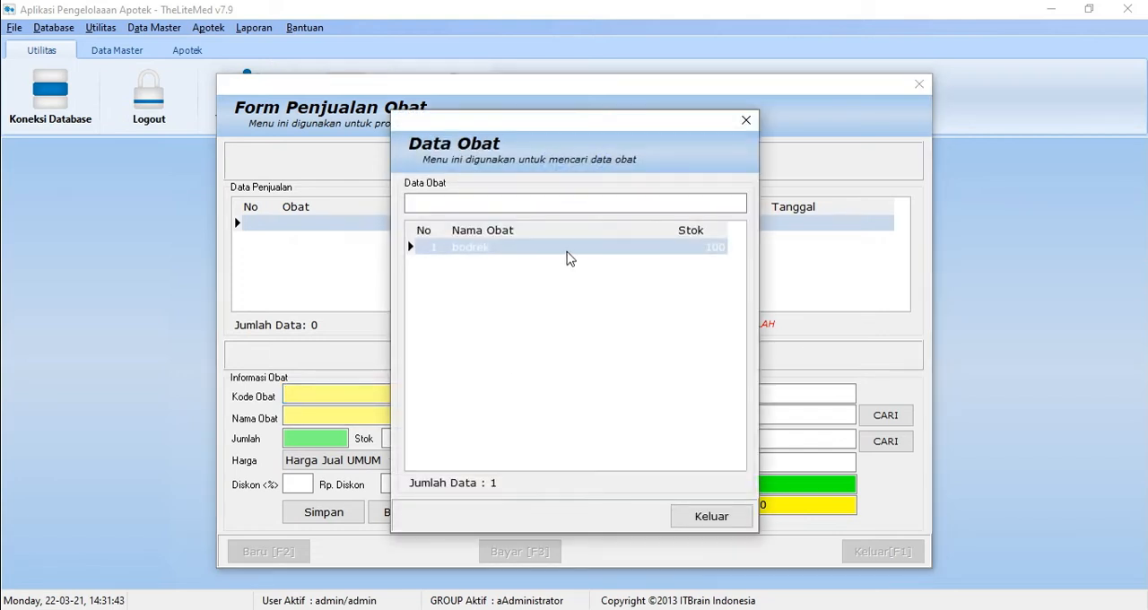
double_click(567, 247)
Step: Set the quantity of bodrek being sold to 10
left_click(329, 436)
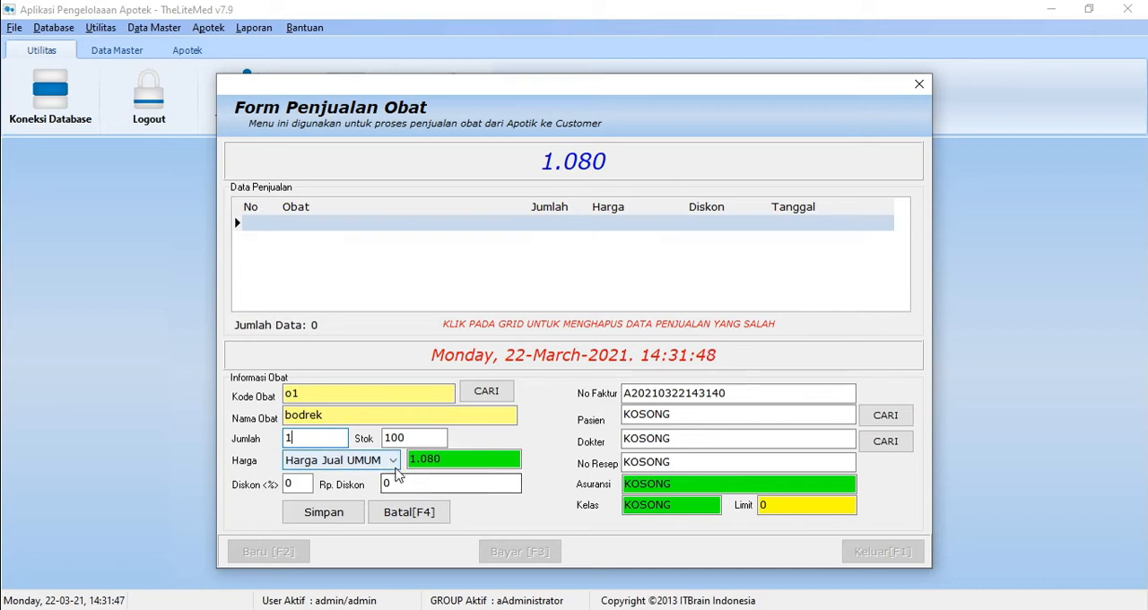
key("BackSpace")
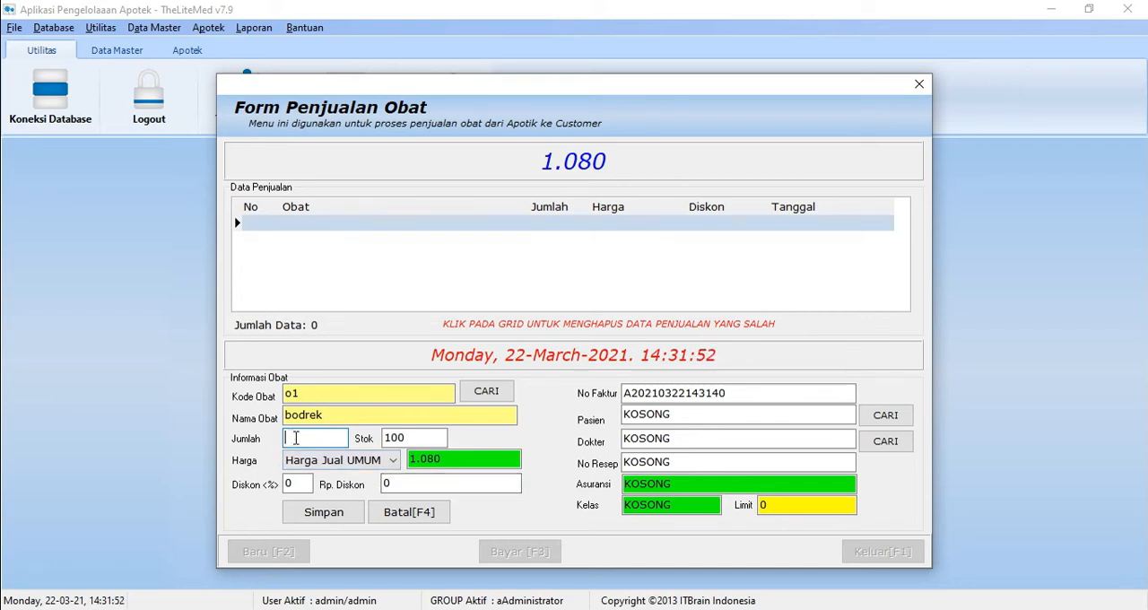
type("10")
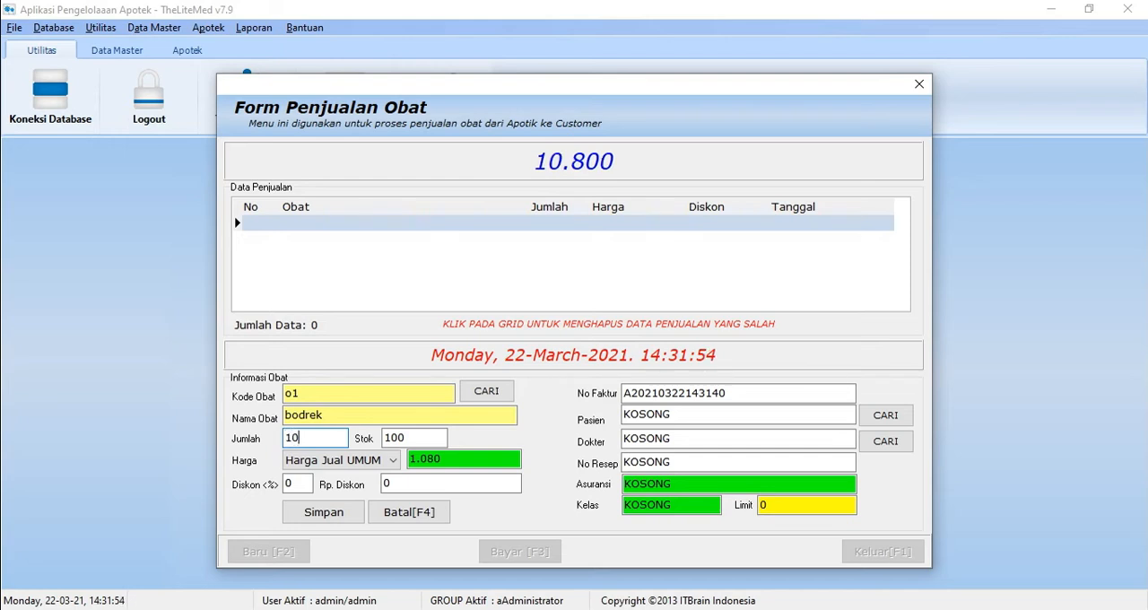
Step: Choose the price type Harga Jual UMUM and set the sale quantity to 20, leaving the discount at 0
left_click(392, 460)
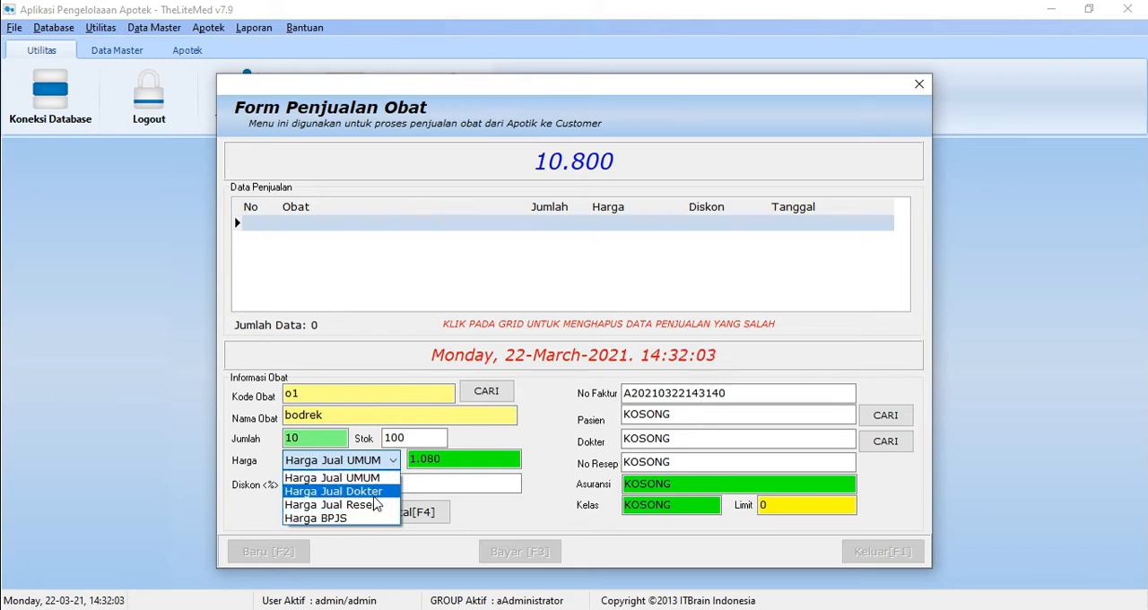
left_click(379, 477)
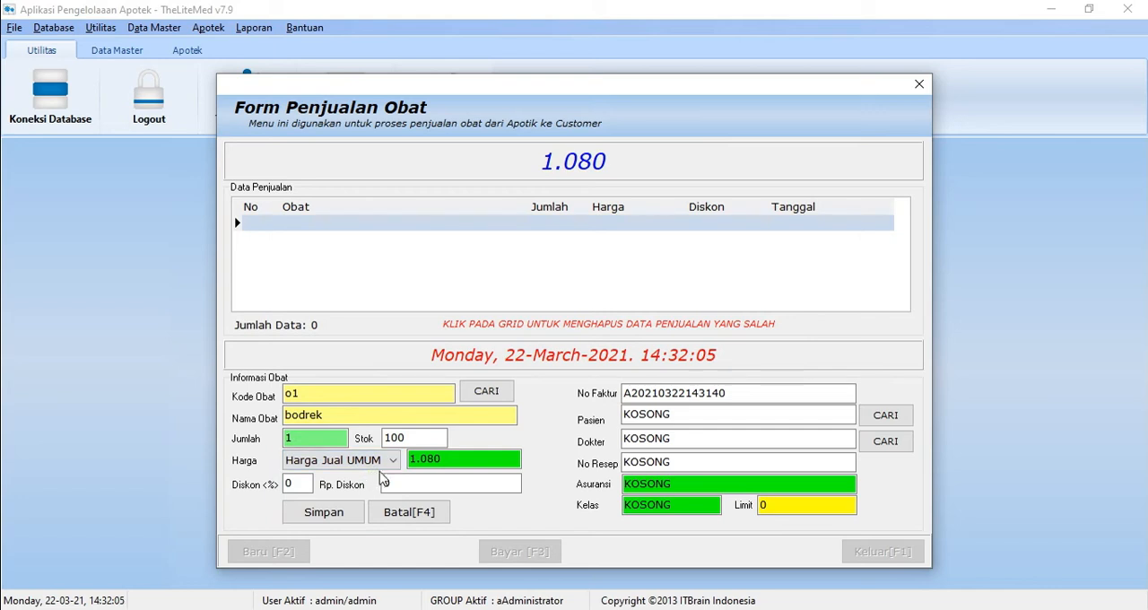
left_click(392, 483)
left_click(330, 437)
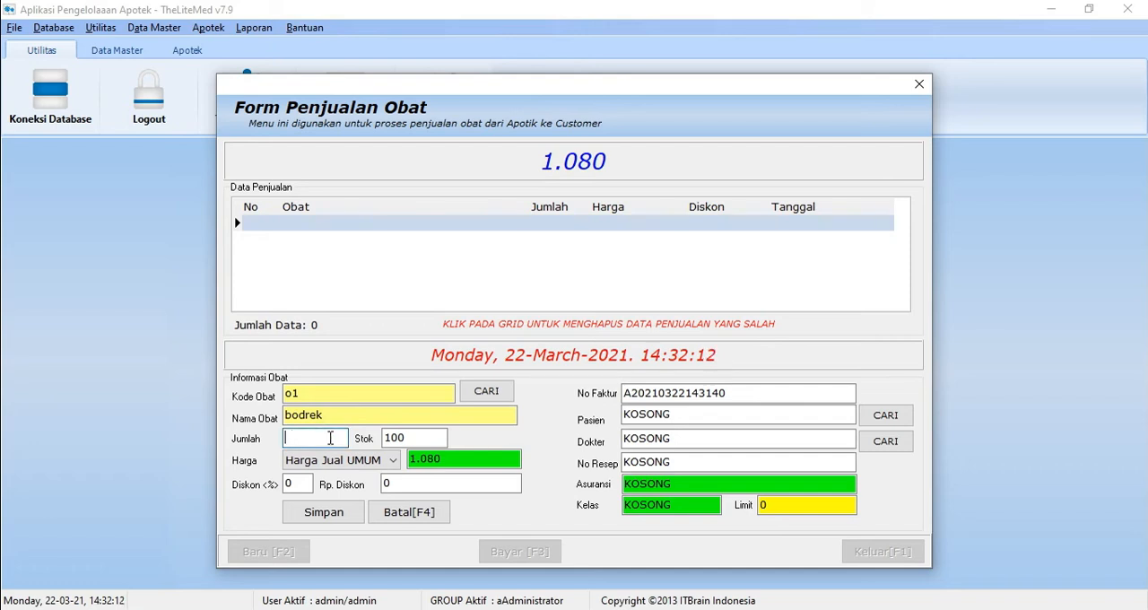
type("20")
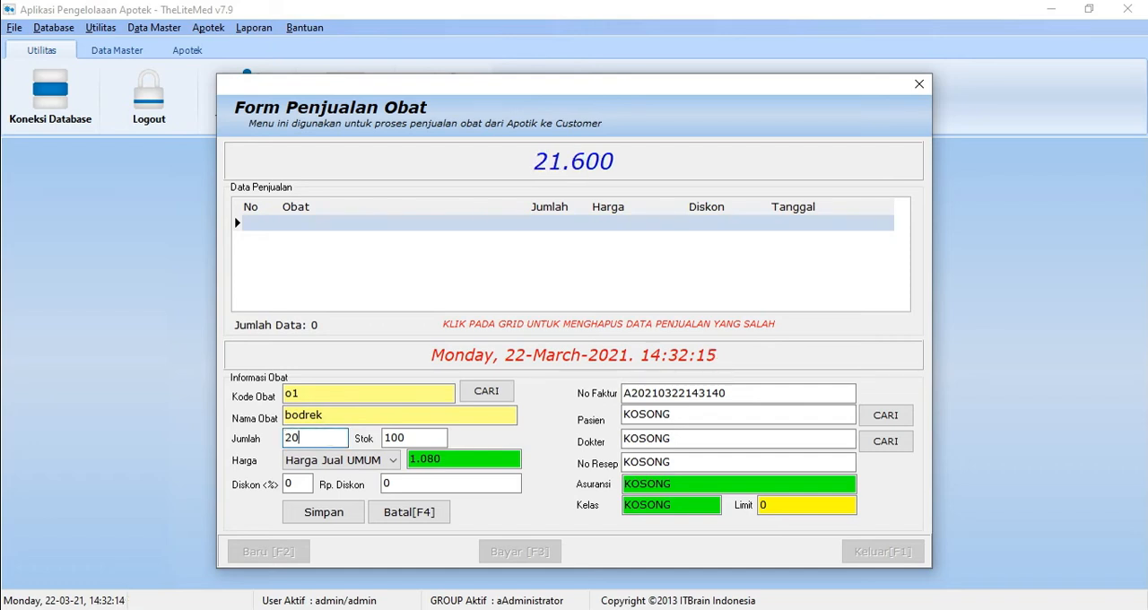
left_click(434, 483)
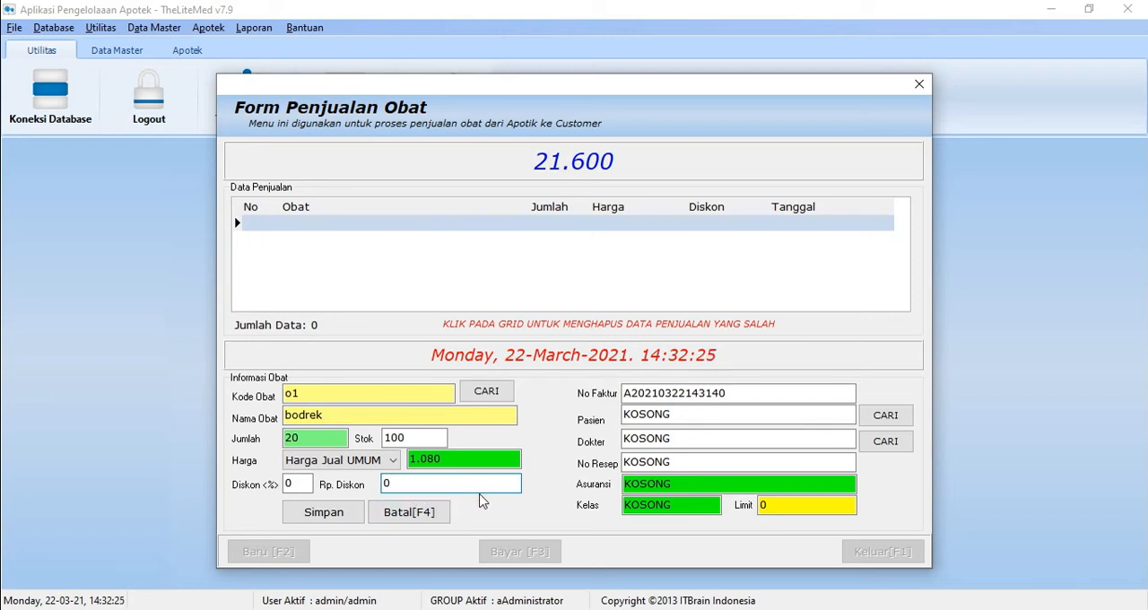
Step: Assign the listed patient and the listed doctor to the sale
left_click(885, 419)
left_click(687, 265)
left_click(877, 449)
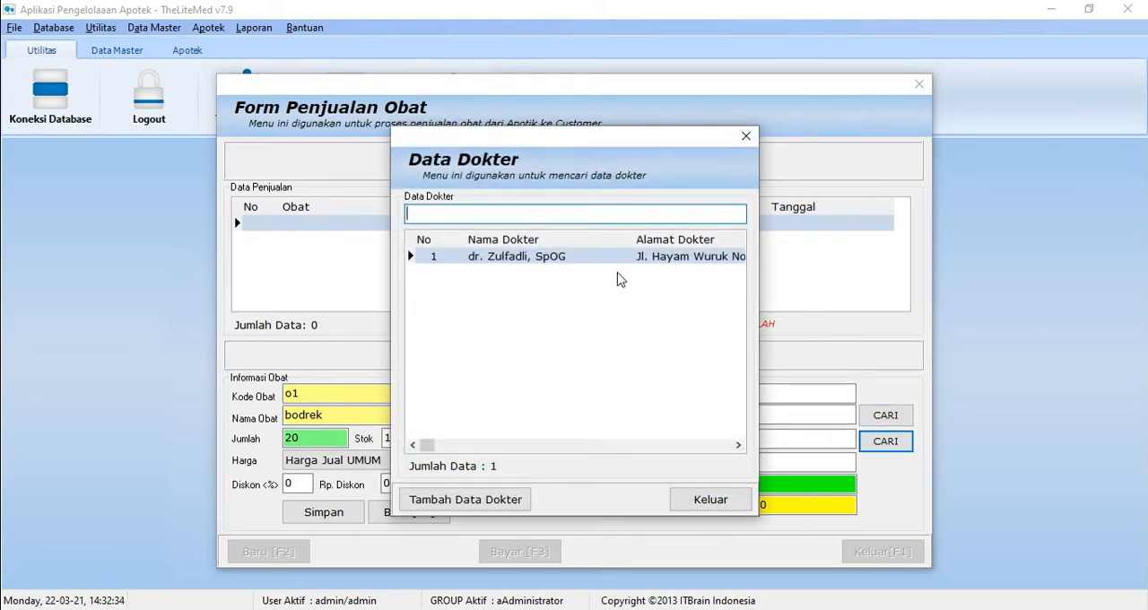
left_click(618, 259)
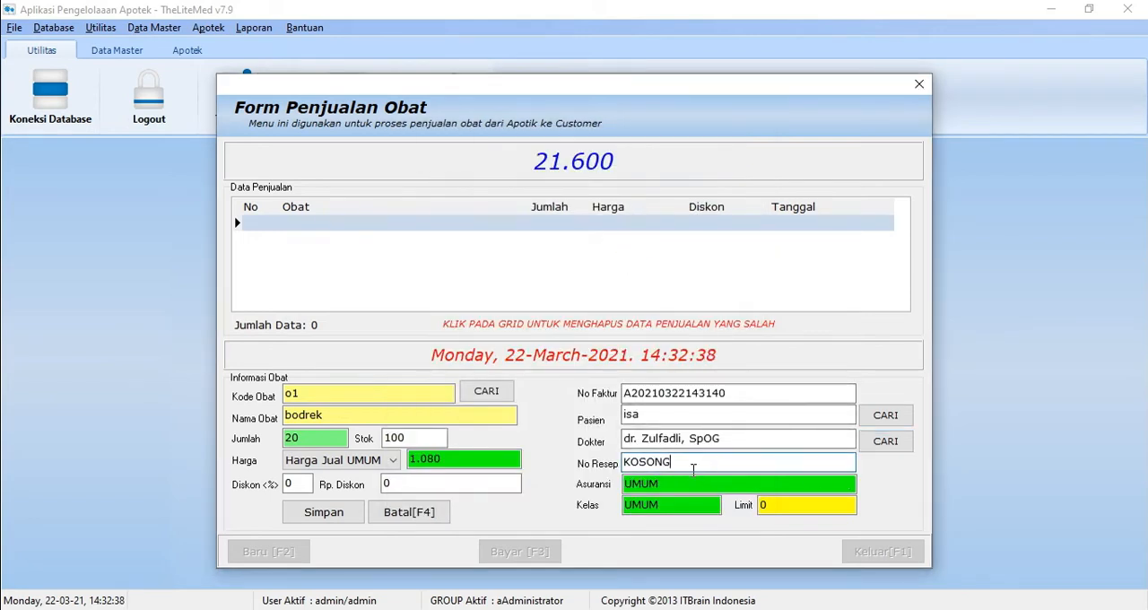
Step: Replace the prescription number with 1 and save the bodrek item to the sale
key("BackSpace")
key("BackSpace")
key("BackSpace")
key("BackSpace")
key("BackSpace")
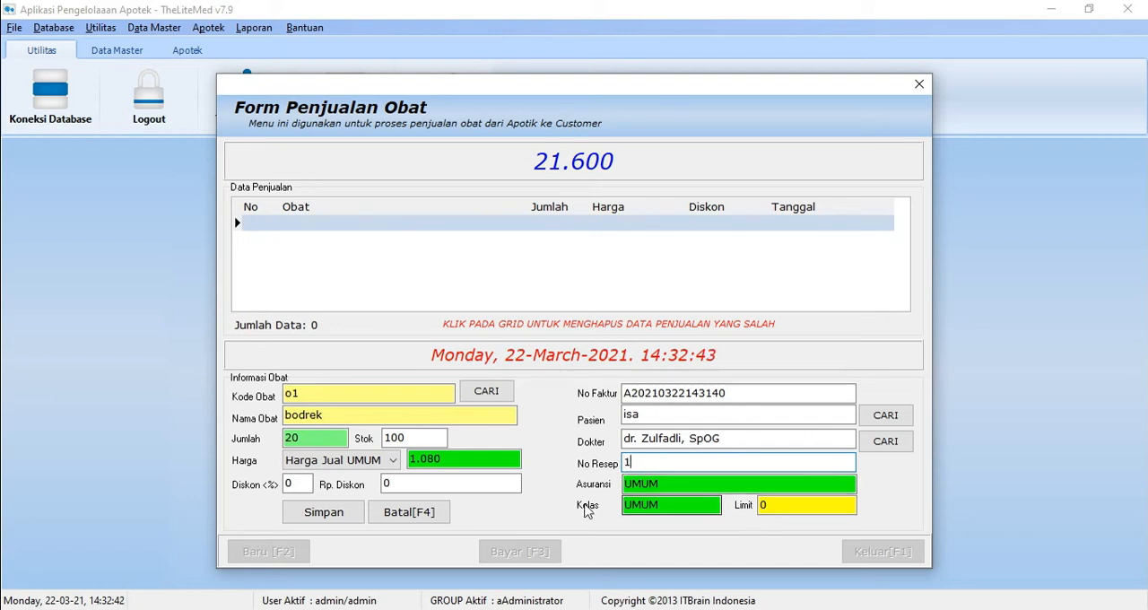
left_click(355, 520)
left_click(575, 346)
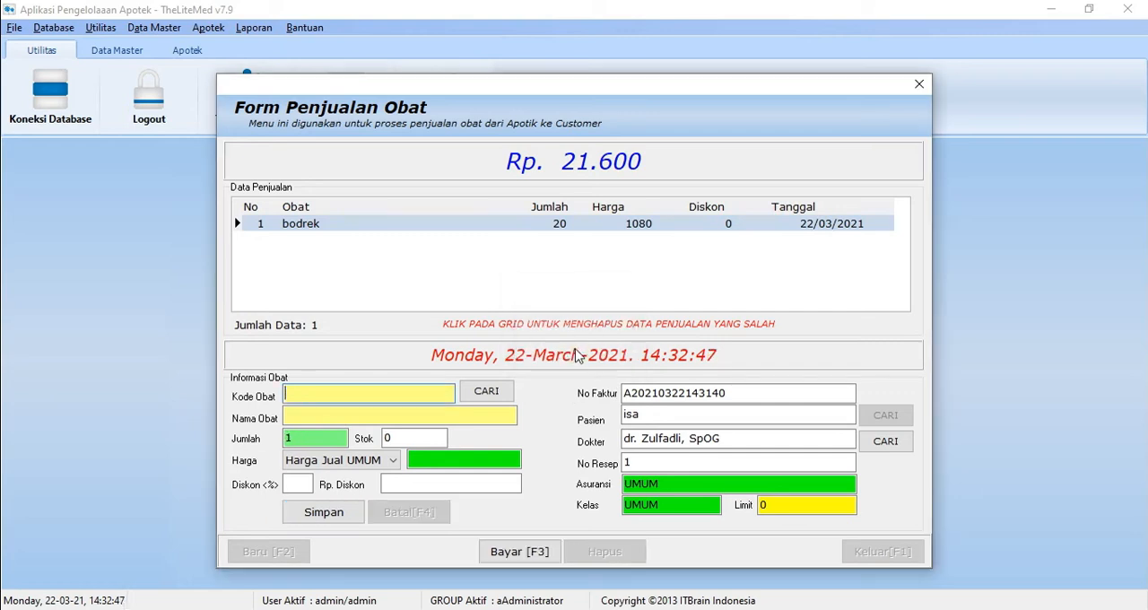
Step: Open the sale's payment and enter 25.000 as the amount paid under Bayar Sendiri
left_click(517, 554)
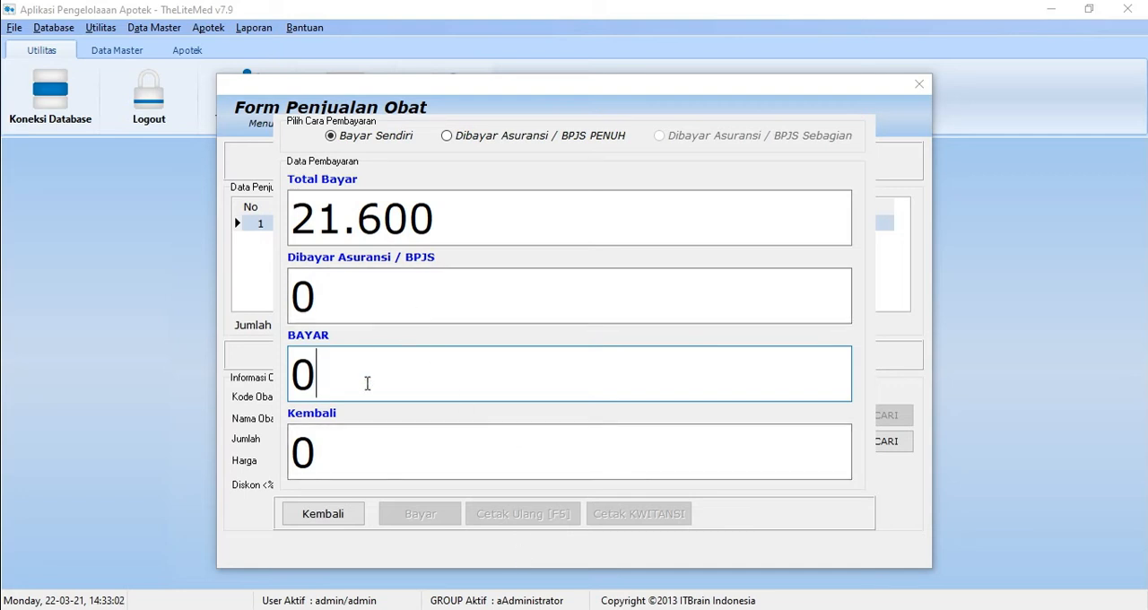
type("25")
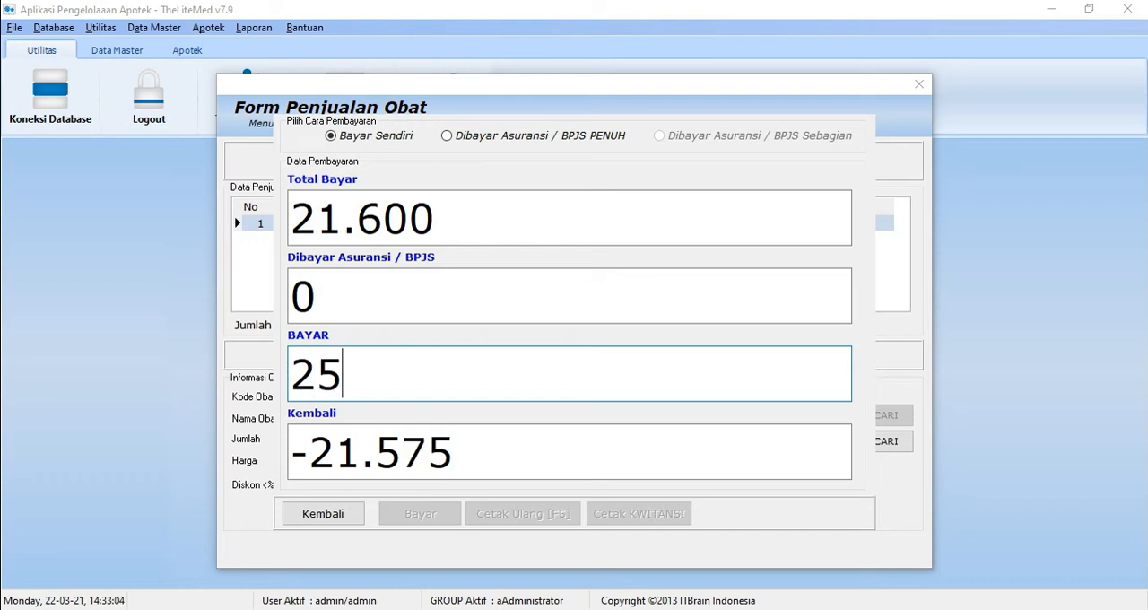
type(".000")
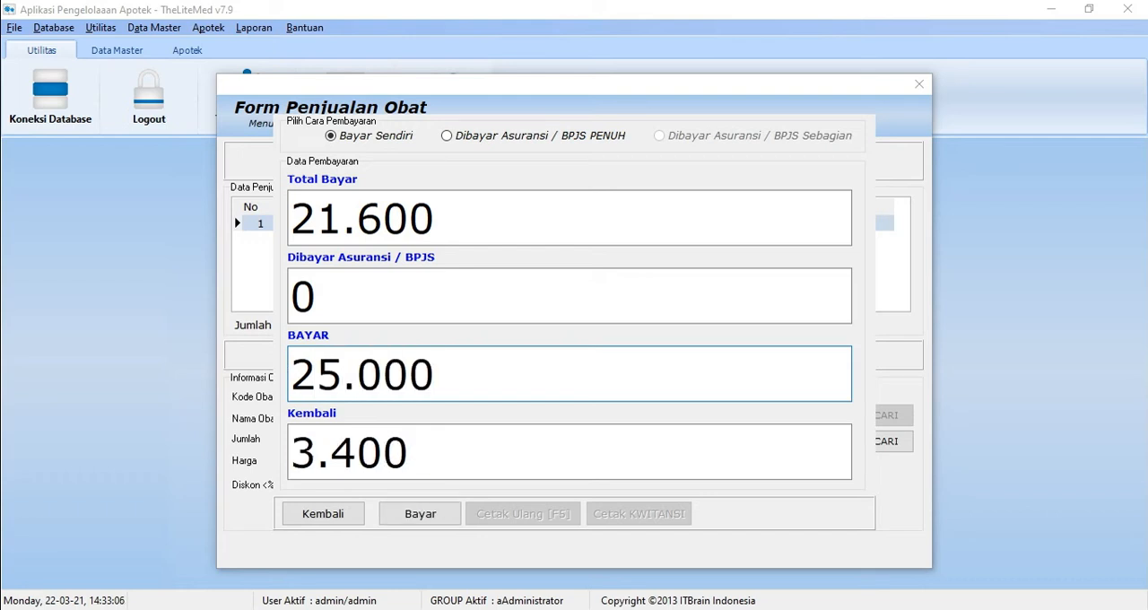
Step: Complete the sale's payment without printing, and preview the sales receipt at 150% zoom
left_click(398, 520)
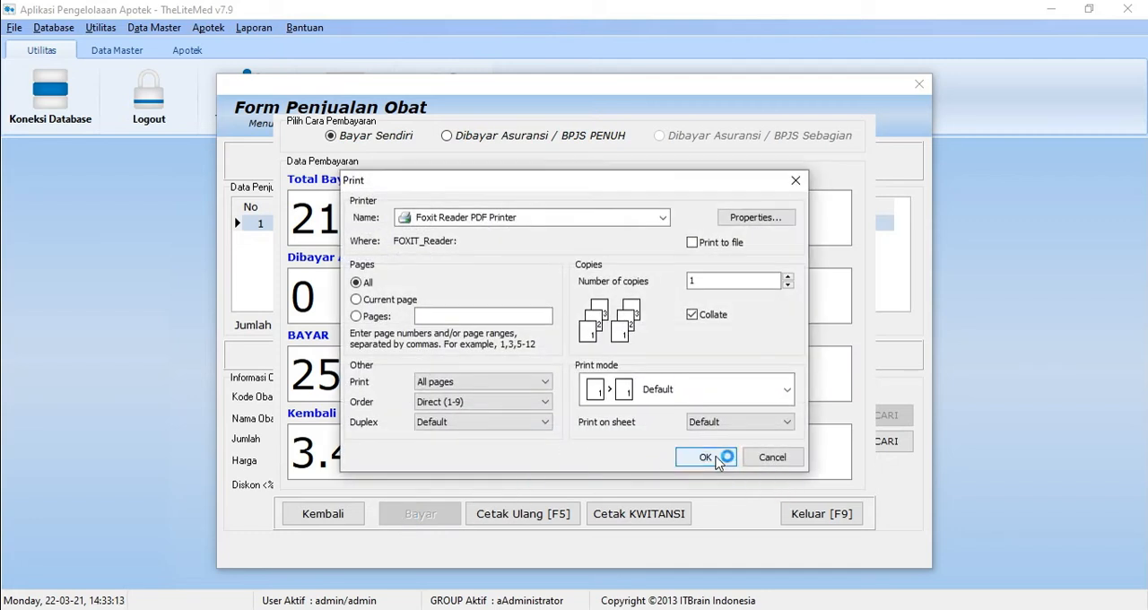
left_click(787, 459)
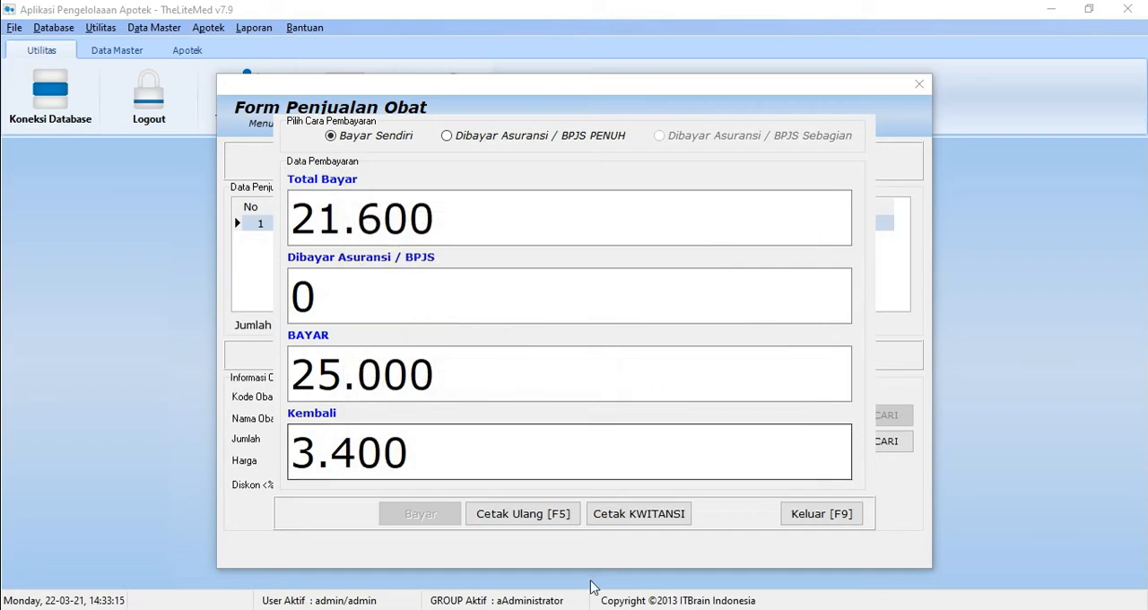
left_click(527, 514)
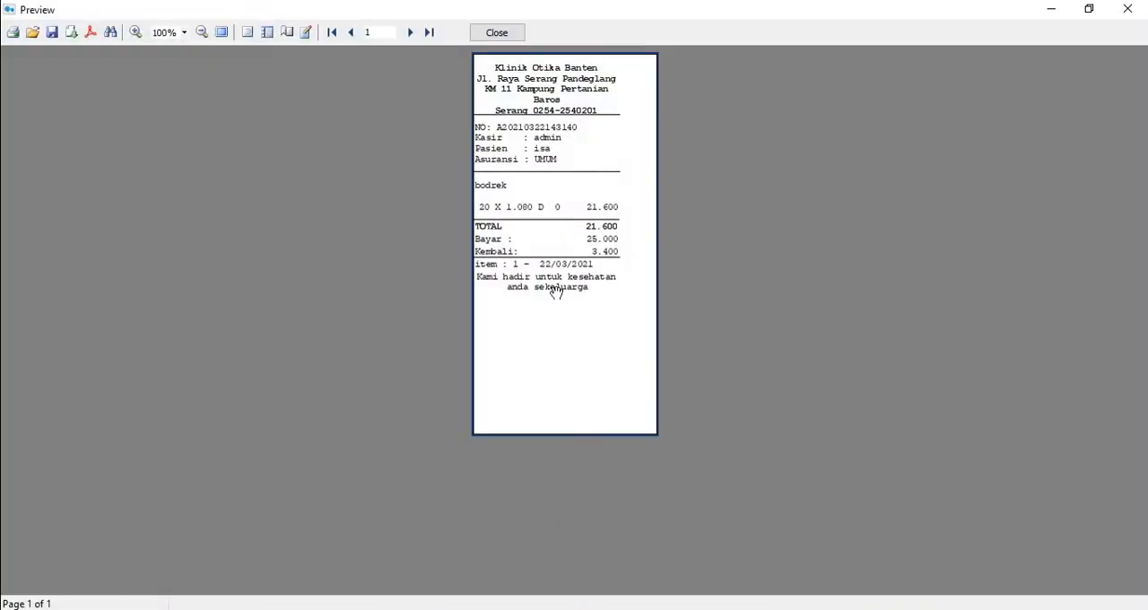
left_click(184, 33)
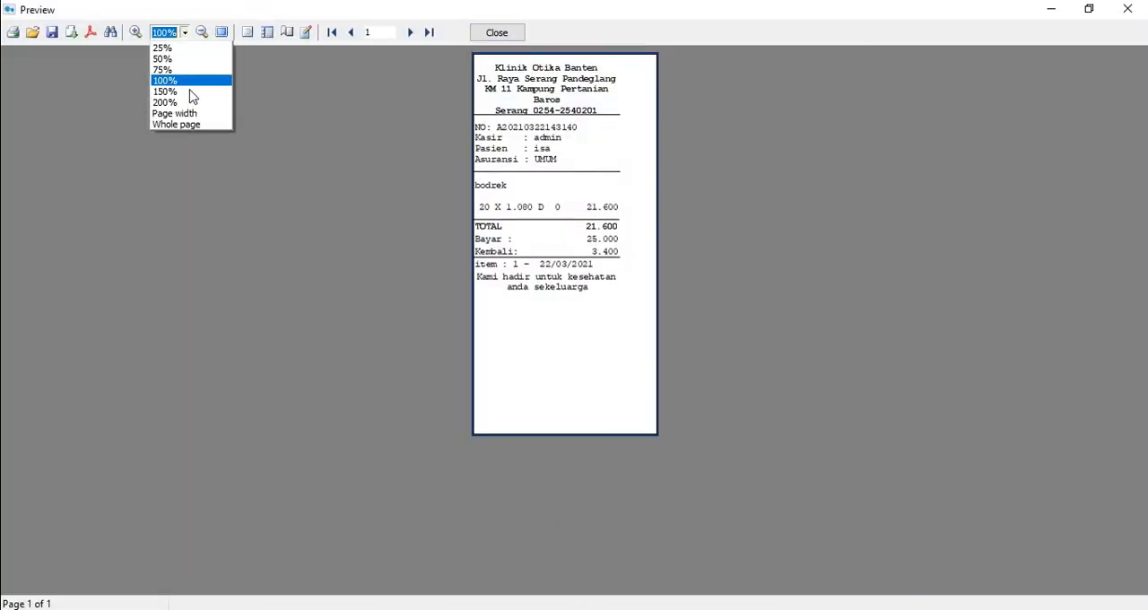
left_click(166, 91)
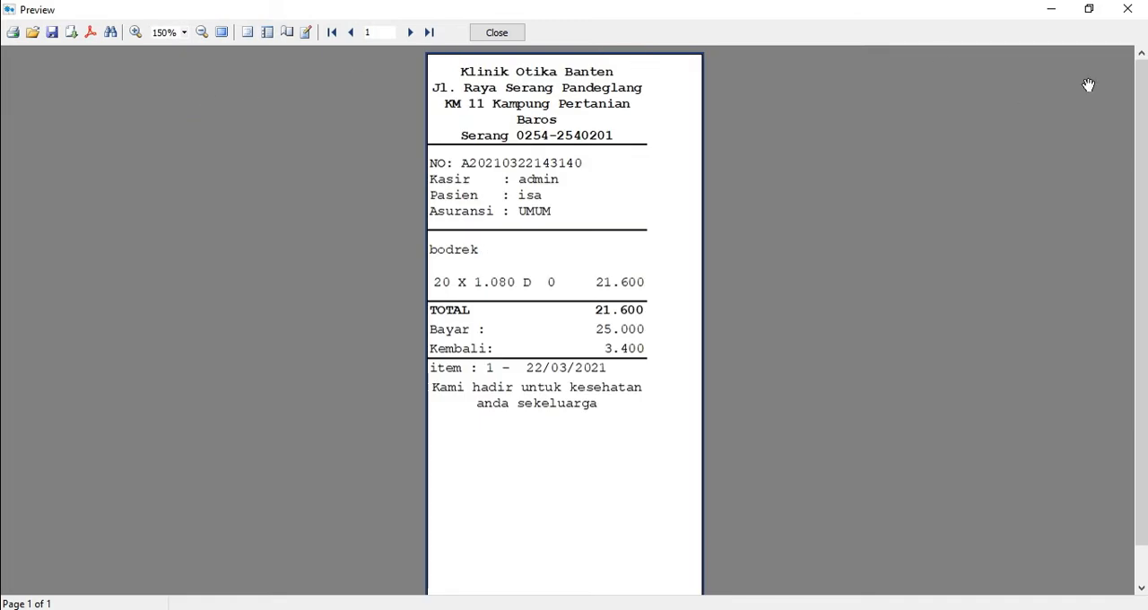
left_click(1144, 7)
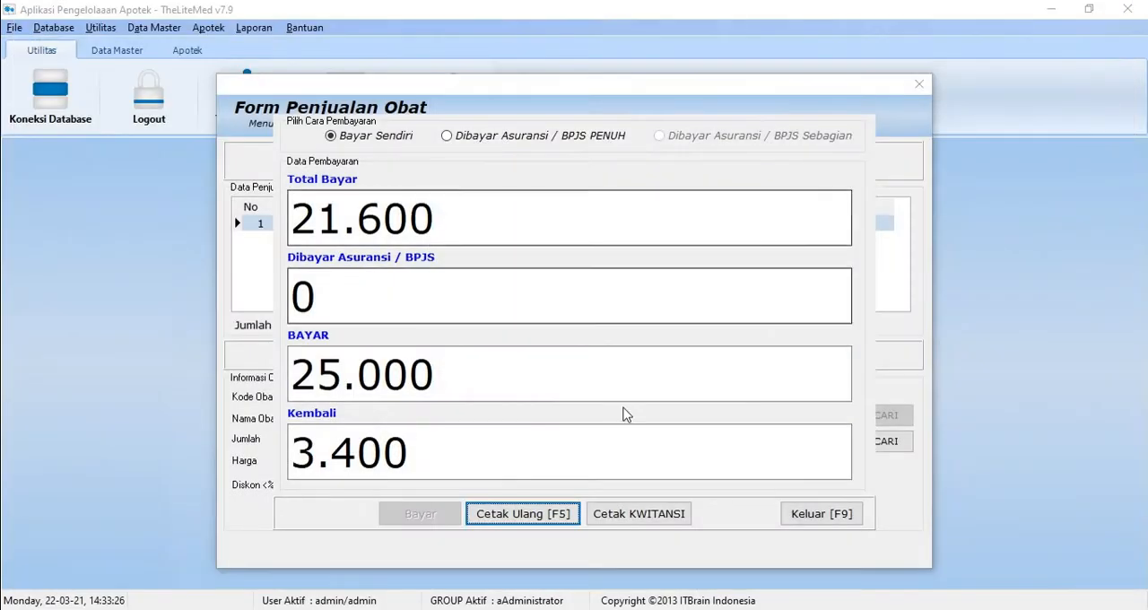
Step: Preview the sale's kwitansi, and exit the payment and medicine sales forms
left_click(675, 522)
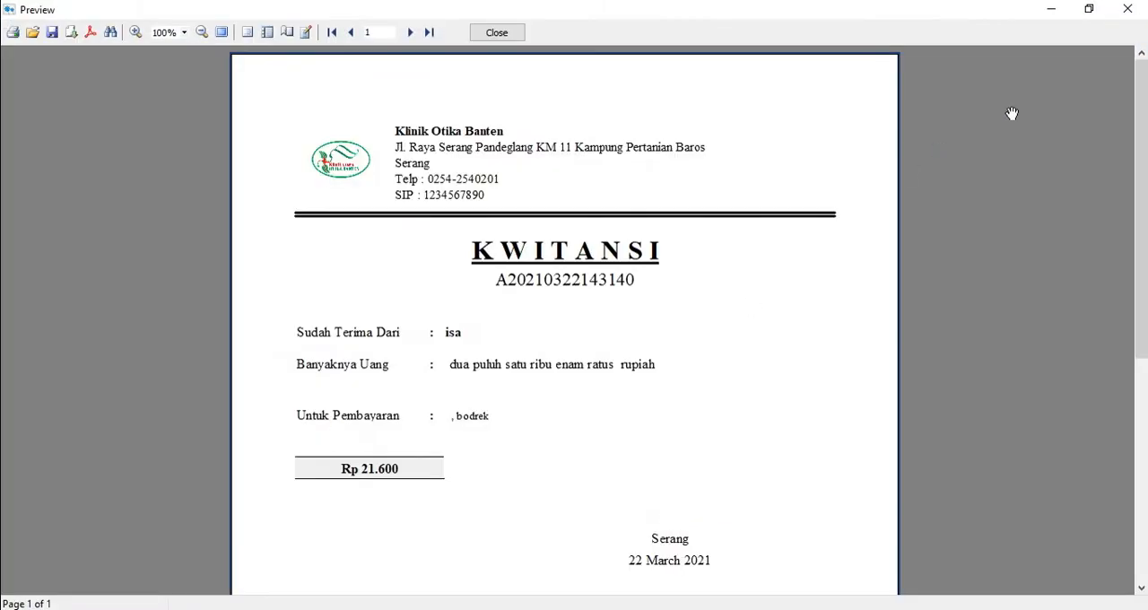
scroll(1012, 113, "down", 3)
scroll(1011, 113, "up", 3)
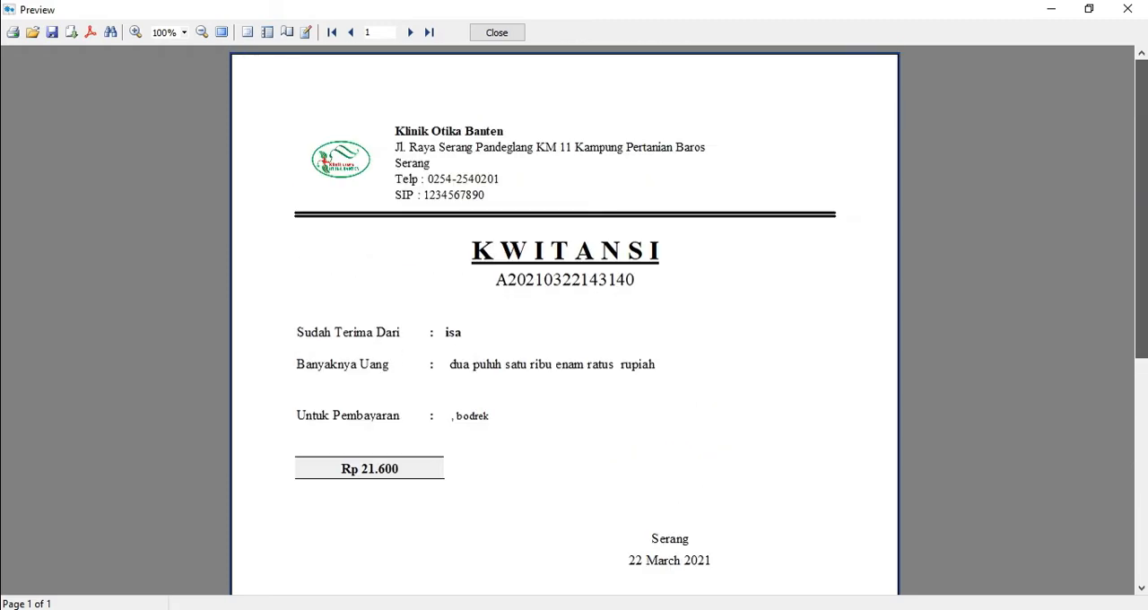
left_click(1127, 9)
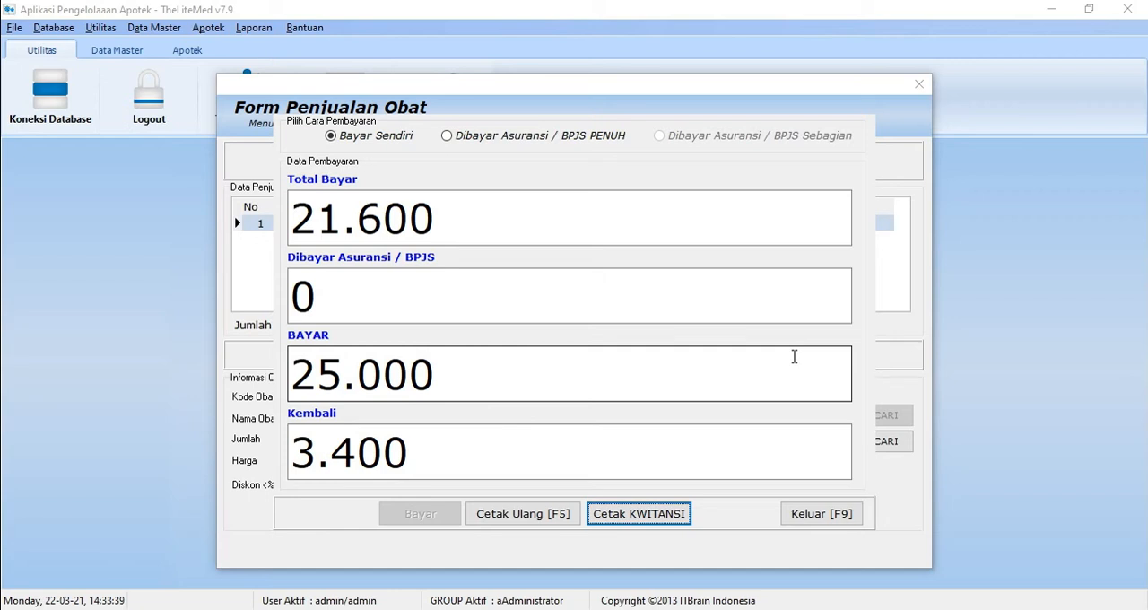
key("F9")
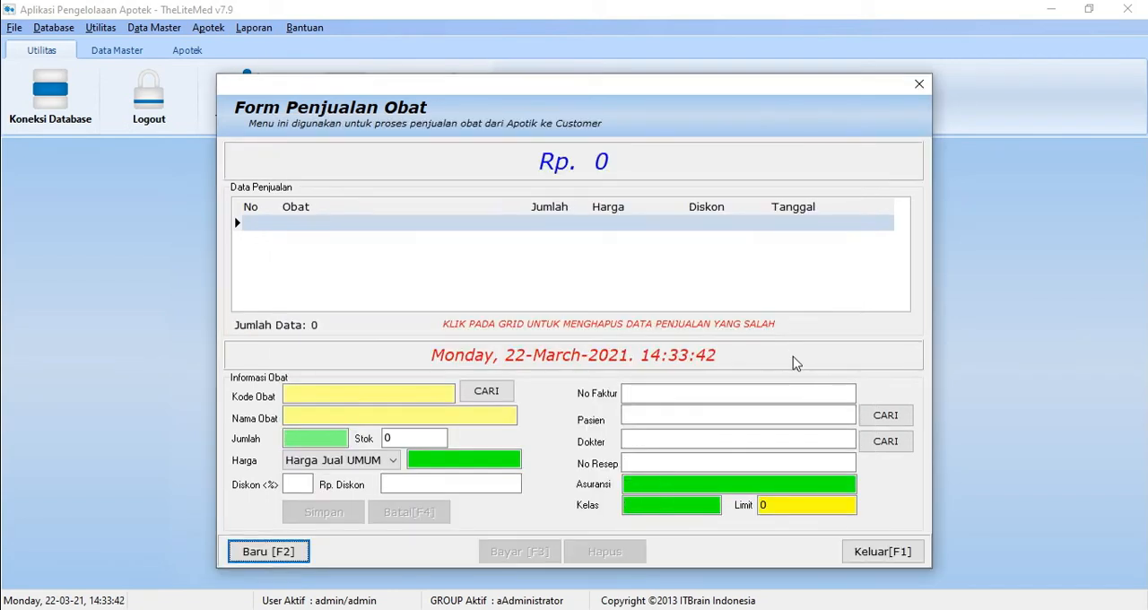
key("F1")
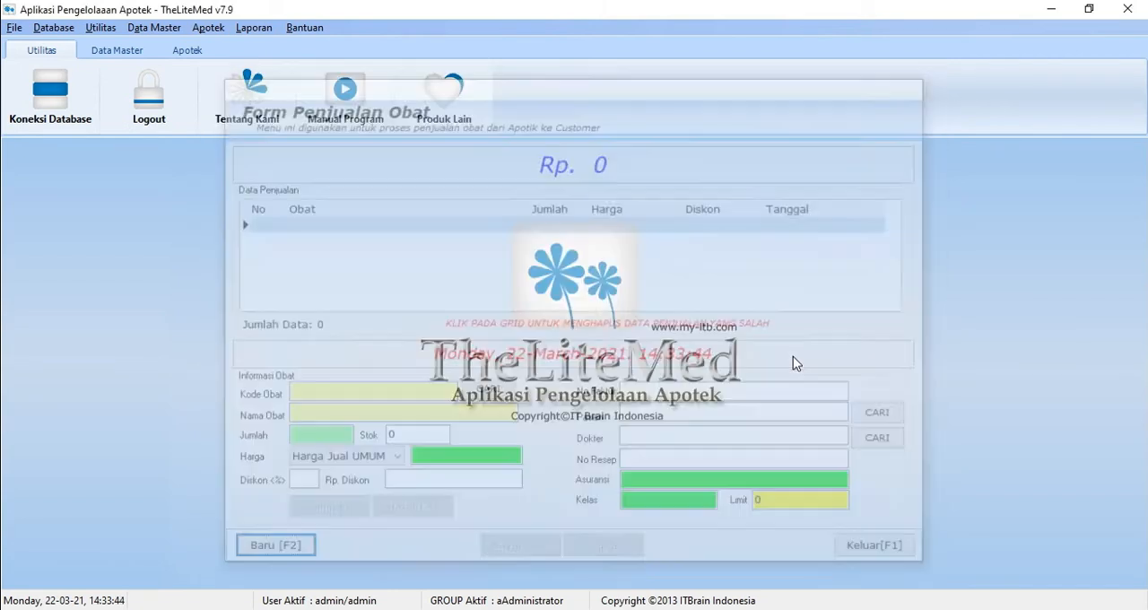
Step: View the selling prices and stock of bodrek in Lihat Harga
left_click(198, 32)
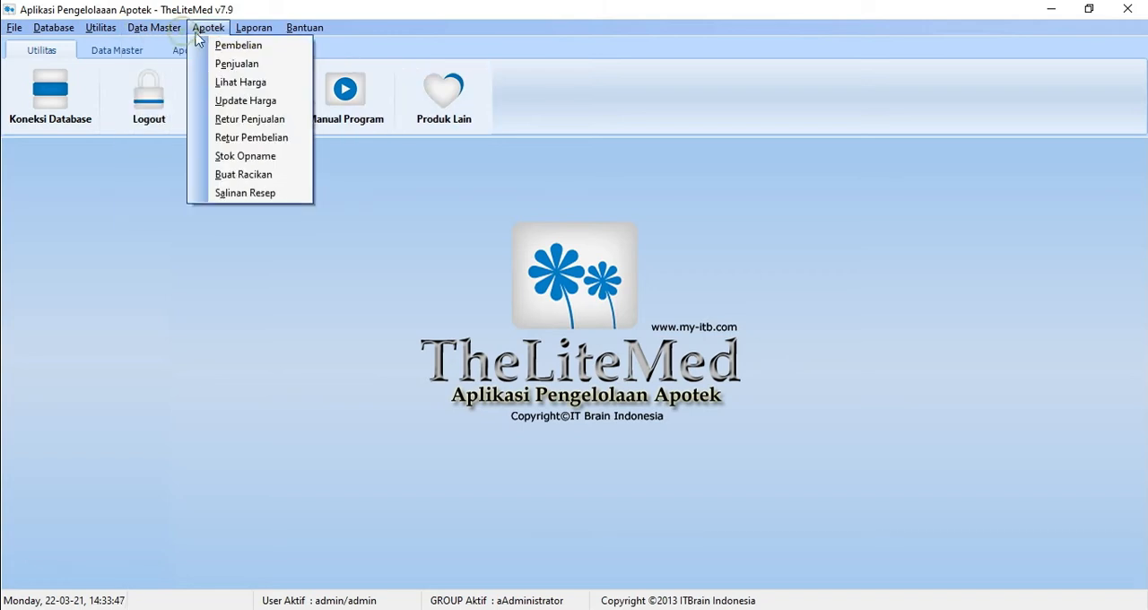
left_click(228, 82)
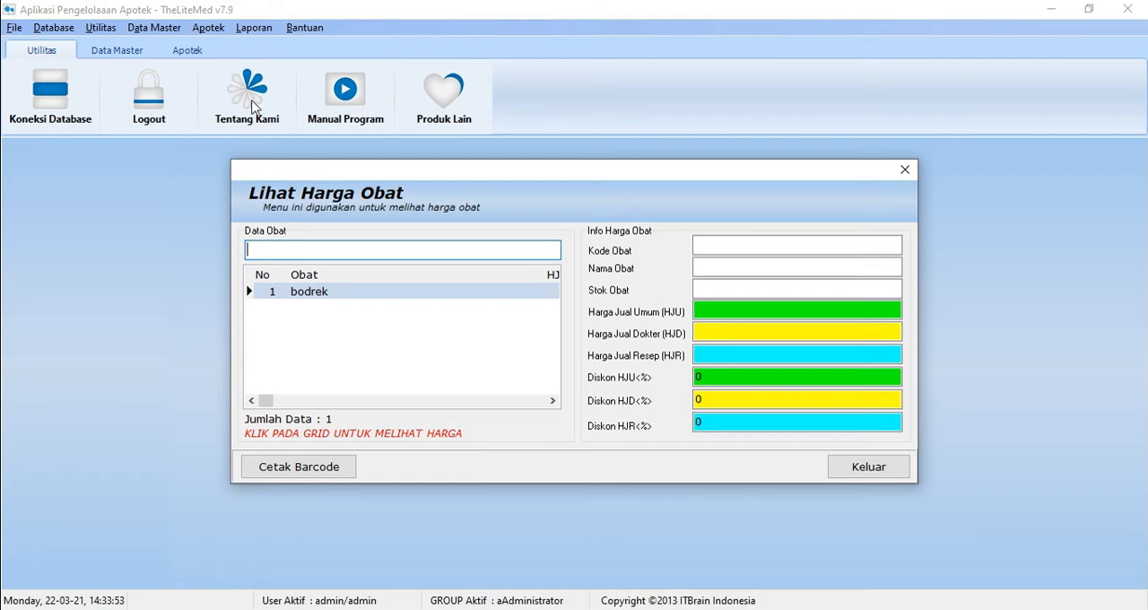
left_click(419, 290)
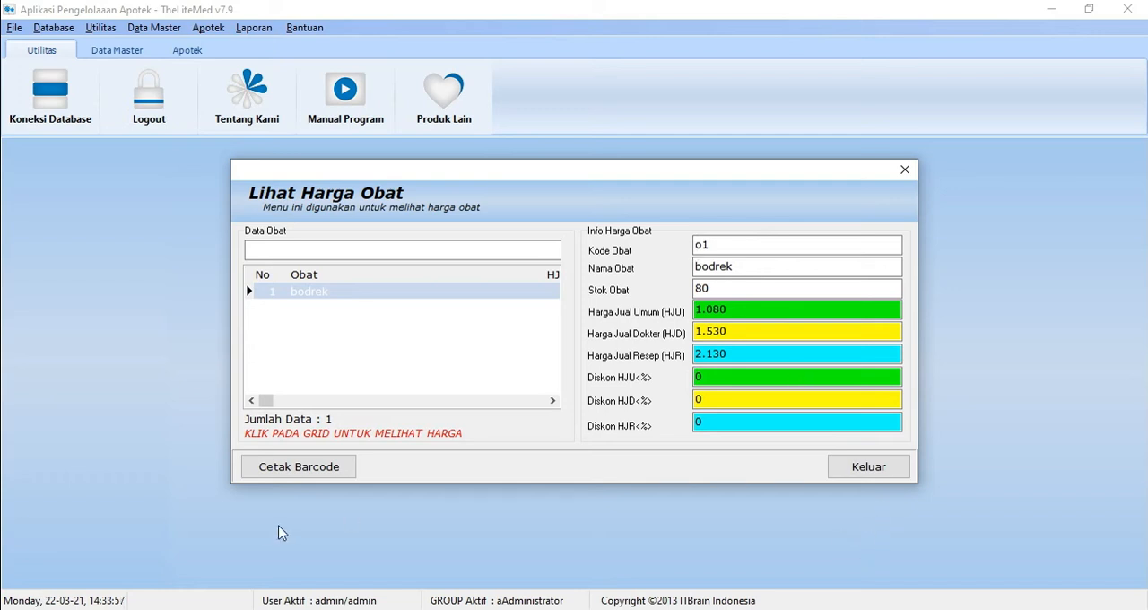
Step: Preview the barcode labels for all medicine categories with Cetak Banyak, and close the price viewer
left_click(284, 470)
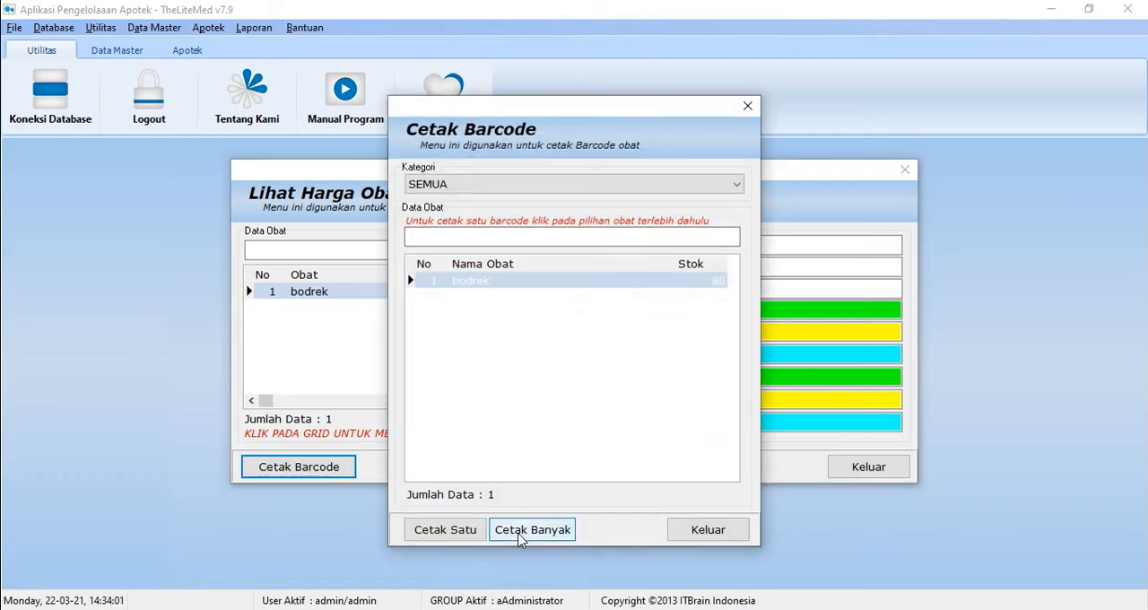
left_click(500, 533)
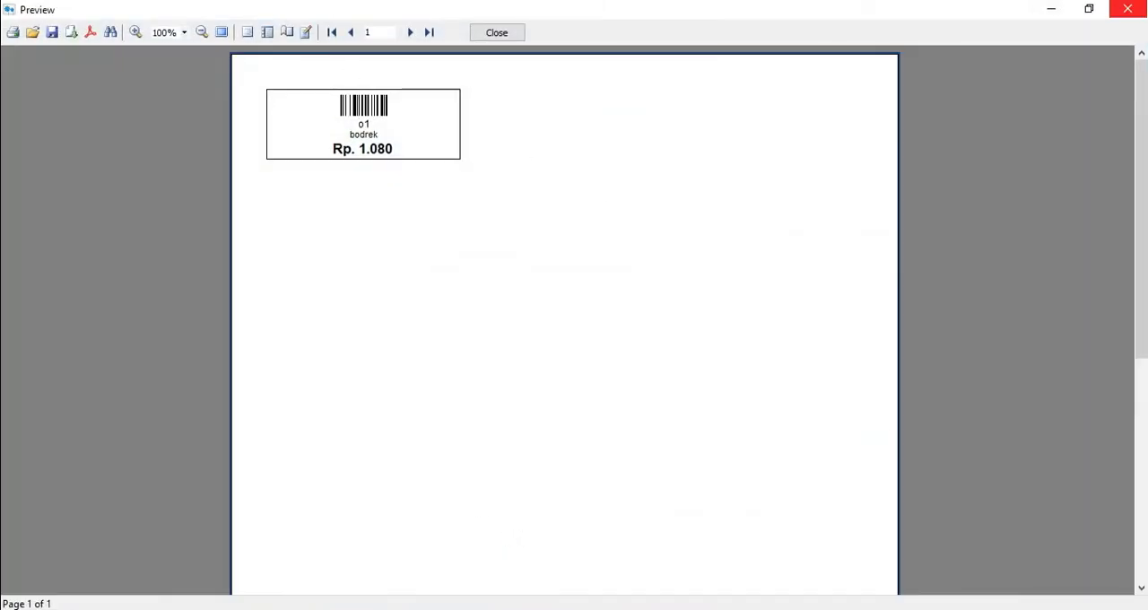
left_click(1128, 9)
left_click(753, 106)
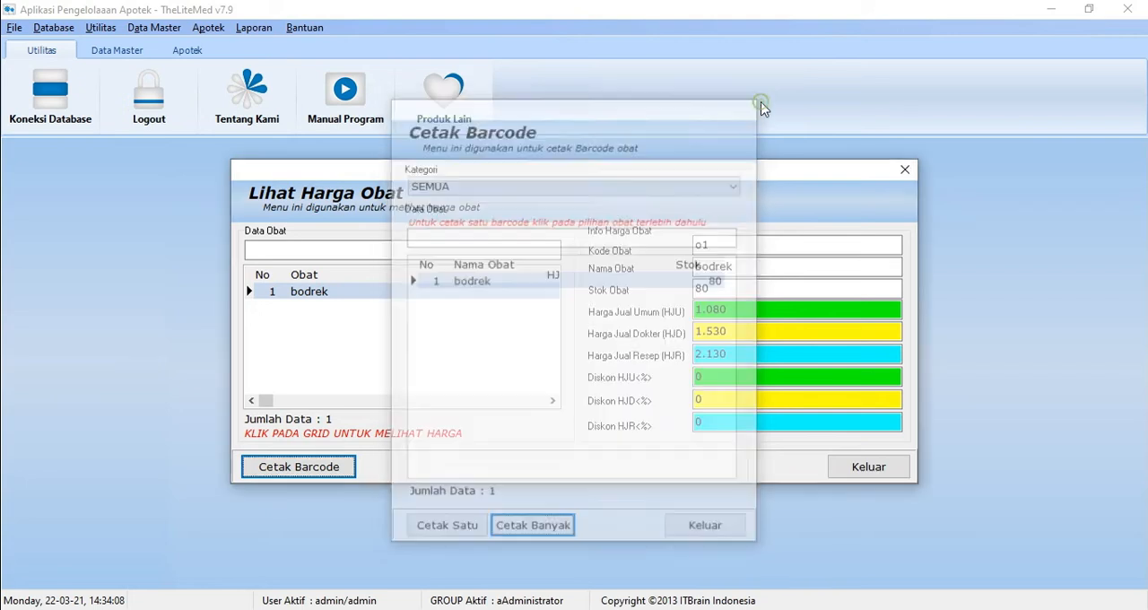
left_click(899, 168)
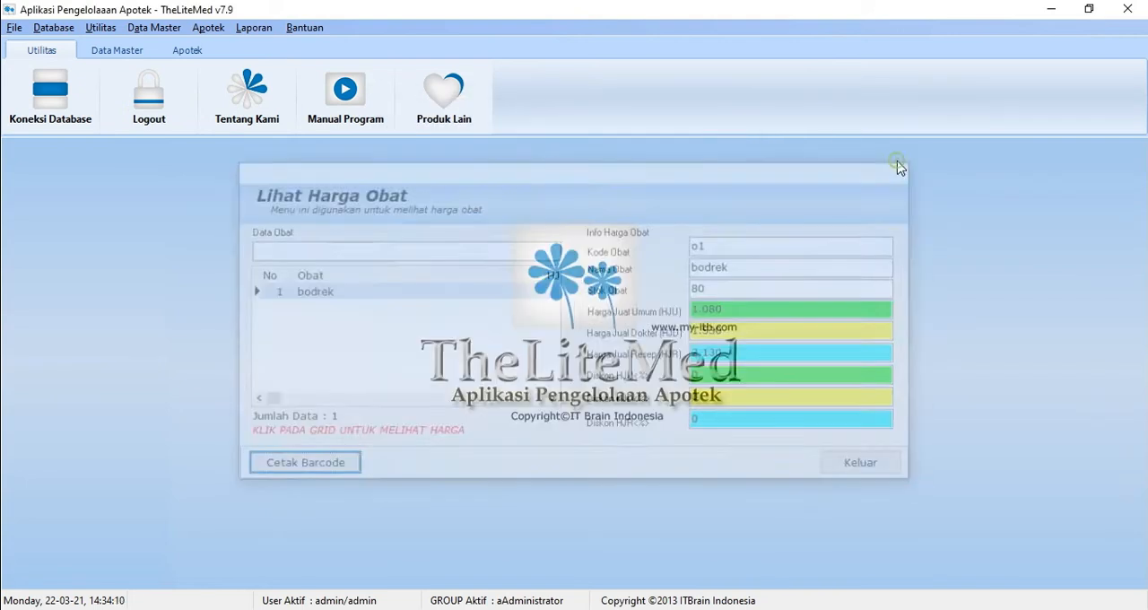
Step: Start a price update for bodrek in Update Harga, go through the new price fields, and exit without saving
left_click(208, 27)
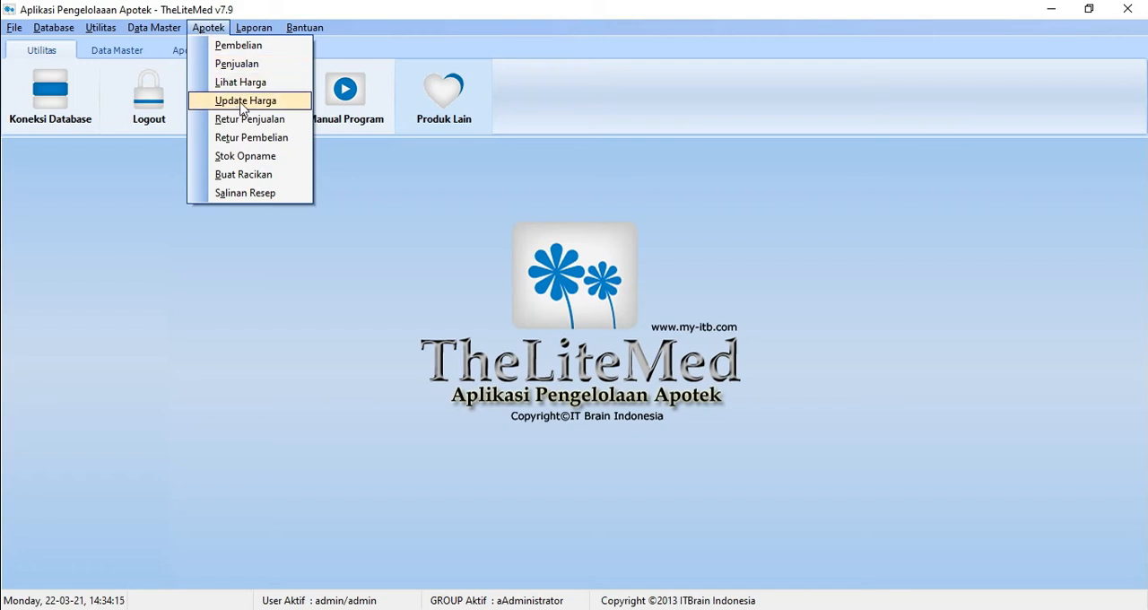
left_click(242, 102)
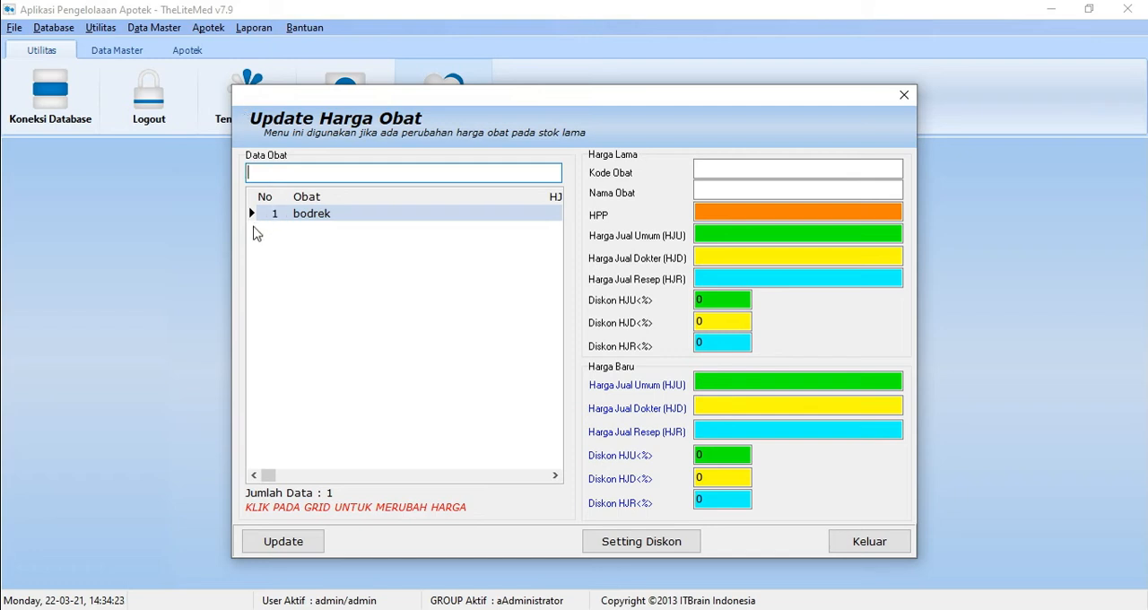
left_click(308, 215)
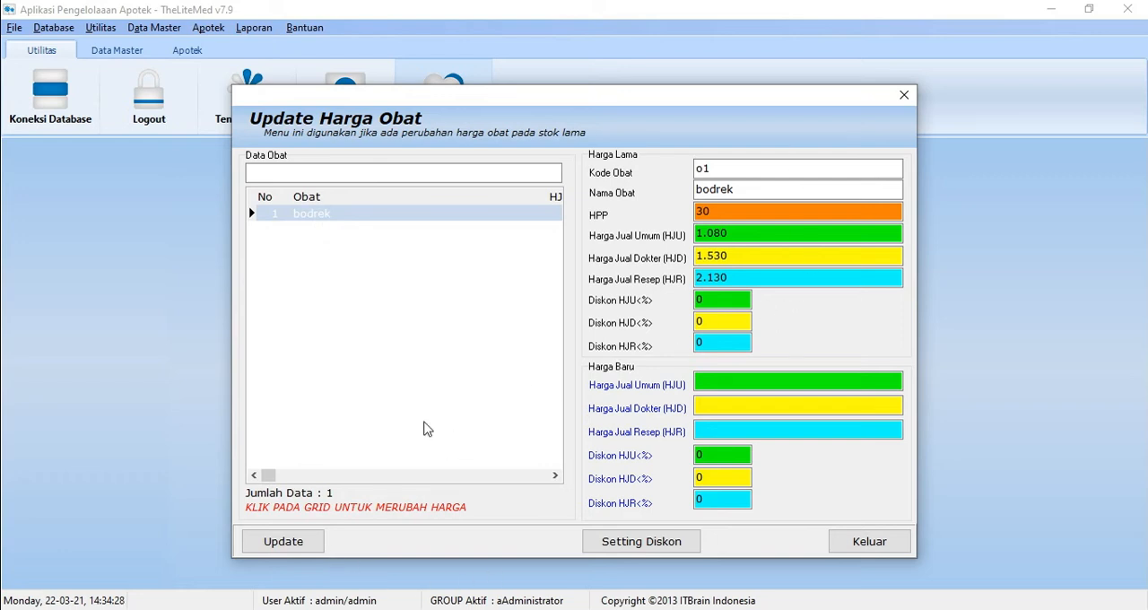
left_click(283, 542)
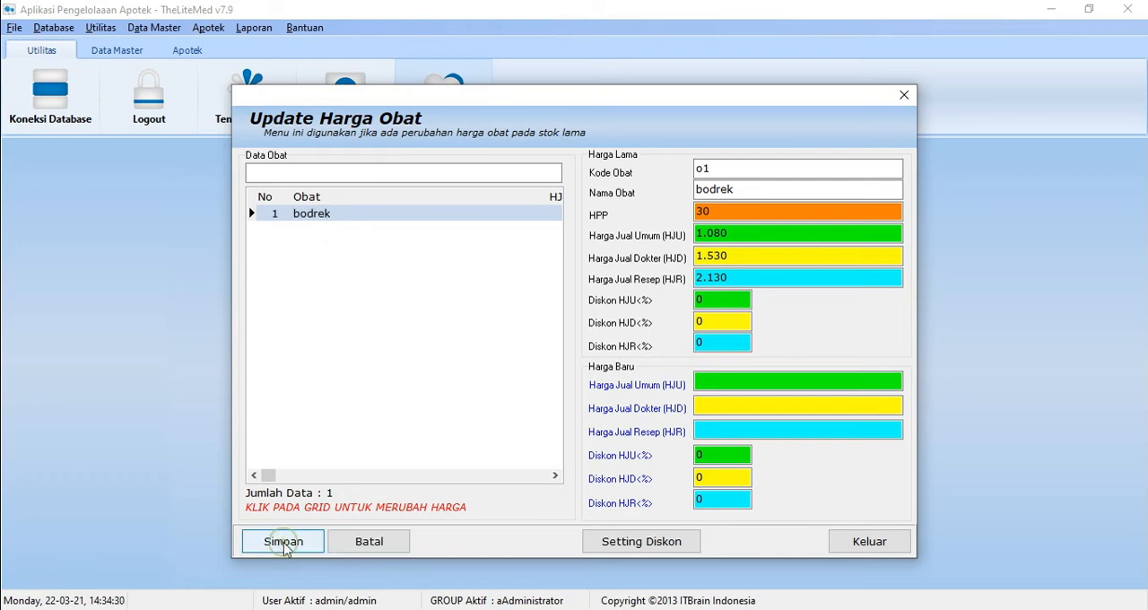
left_click(808, 379)
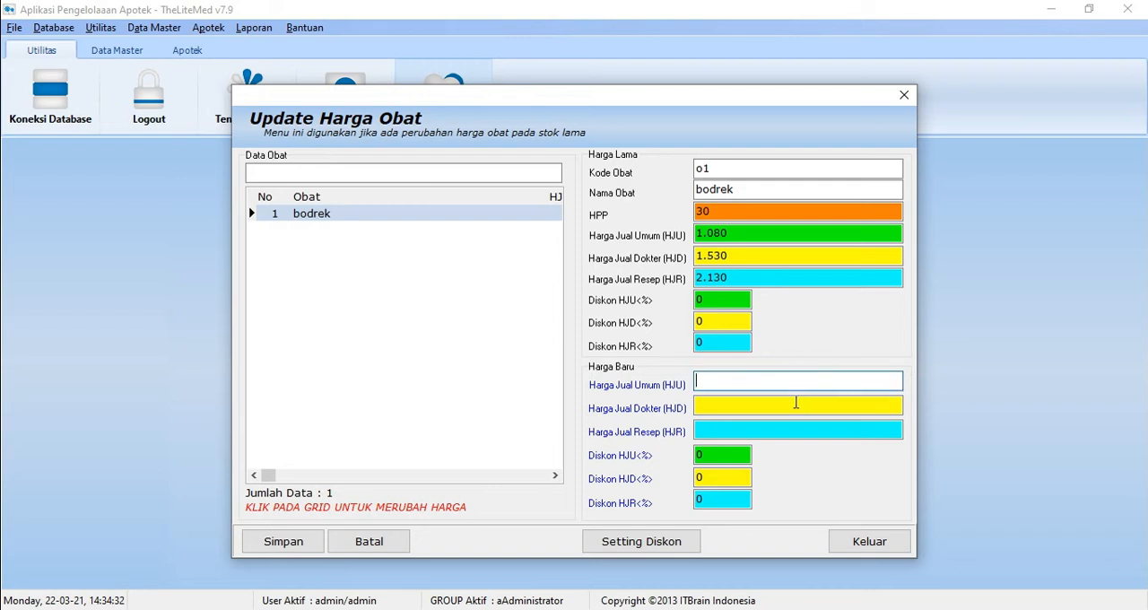
left_click(796, 405)
left_click(791, 432)
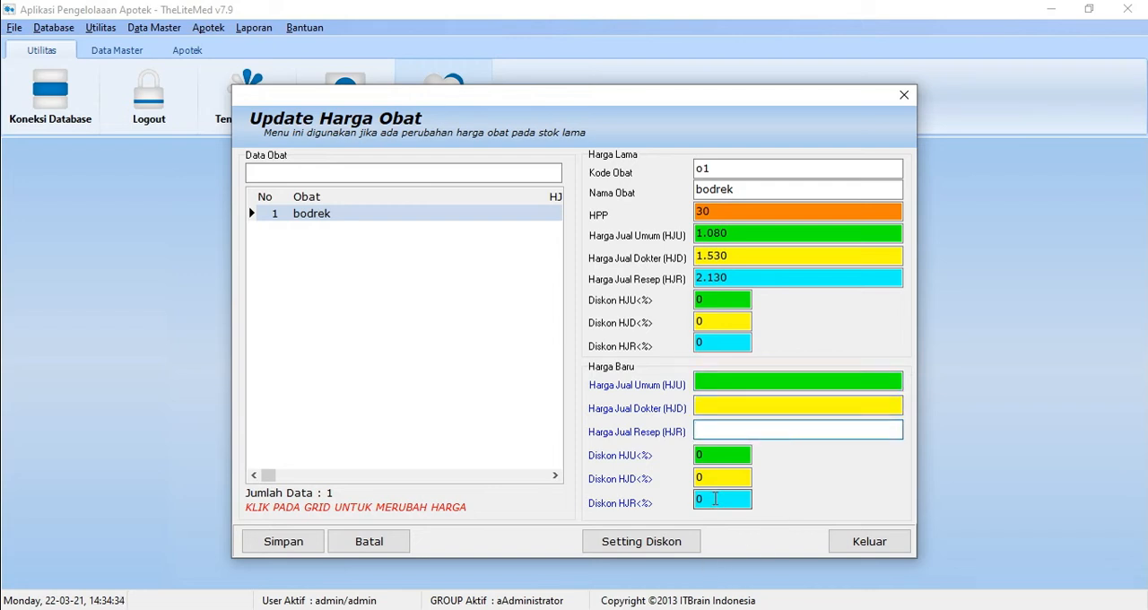
left_click(862, 547)
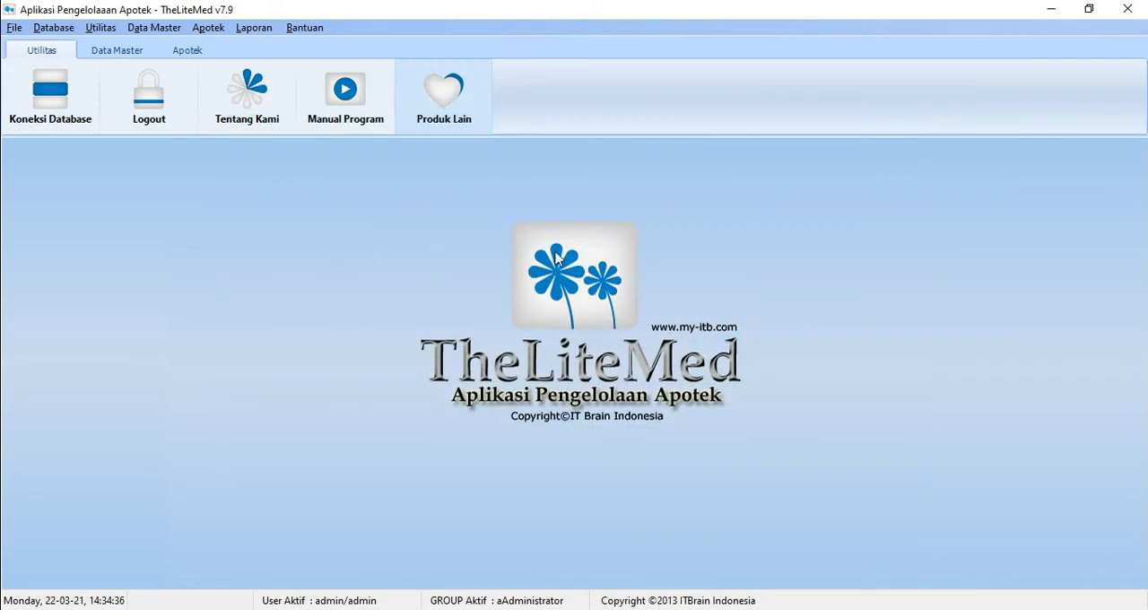
Step: Start a new sales return in Retur Penjualan for the sold bodrek item, and cancel it without saving
left_click(217, 34)
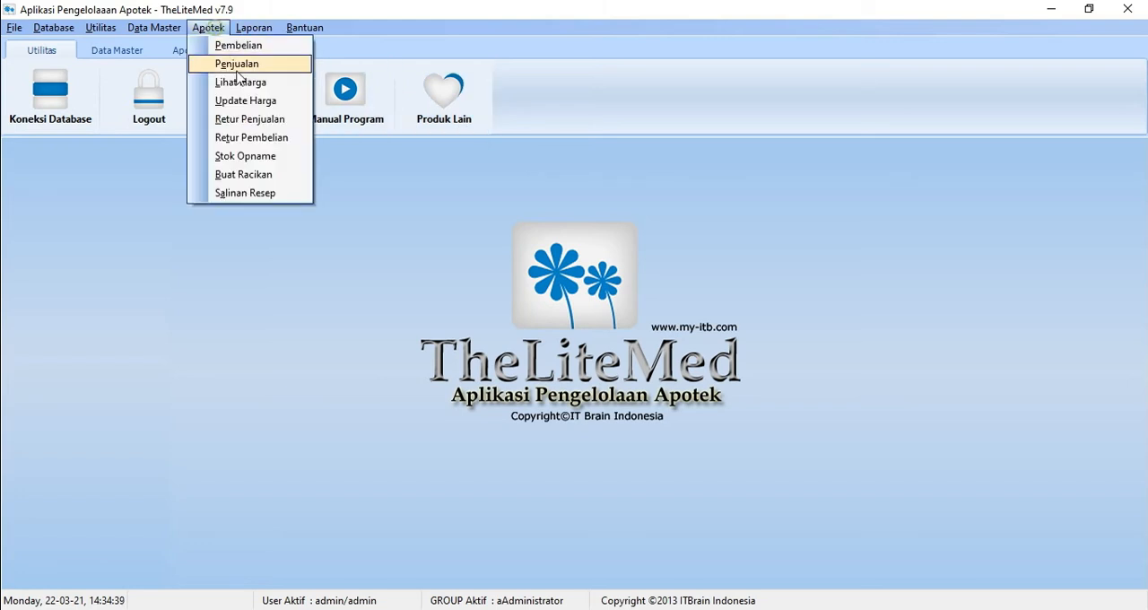
left_click(258, 124)
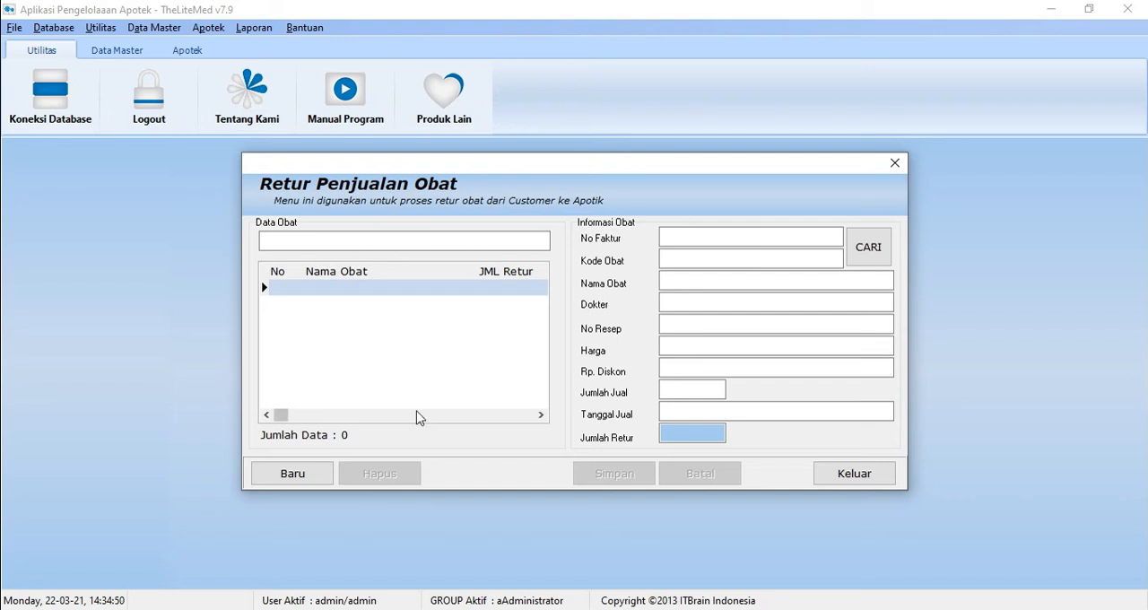
left_click(297, 483)
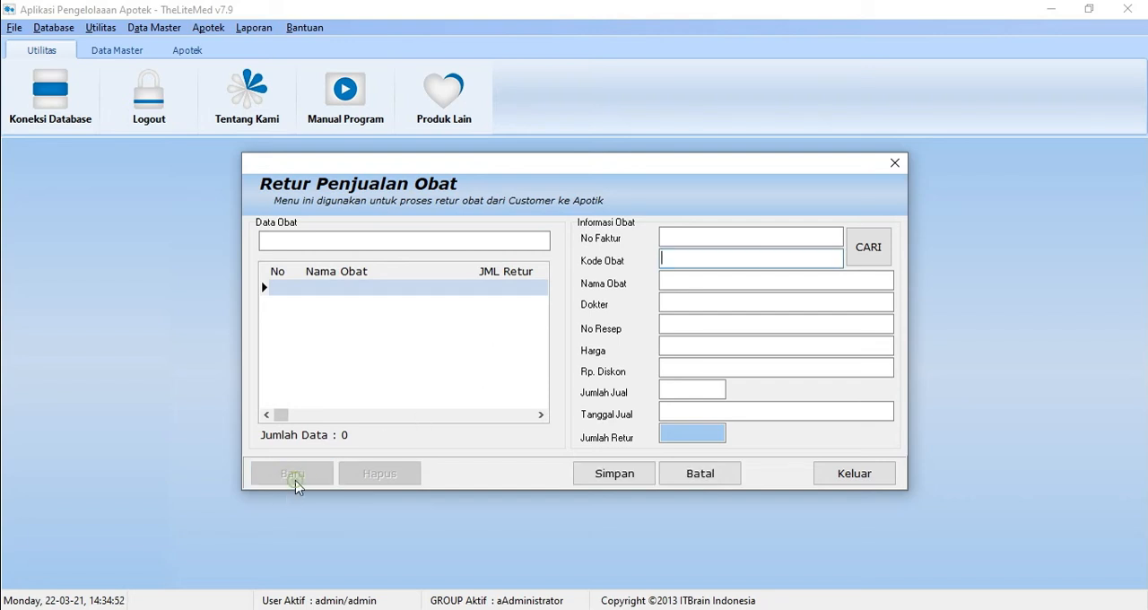
left_click(864, 249)
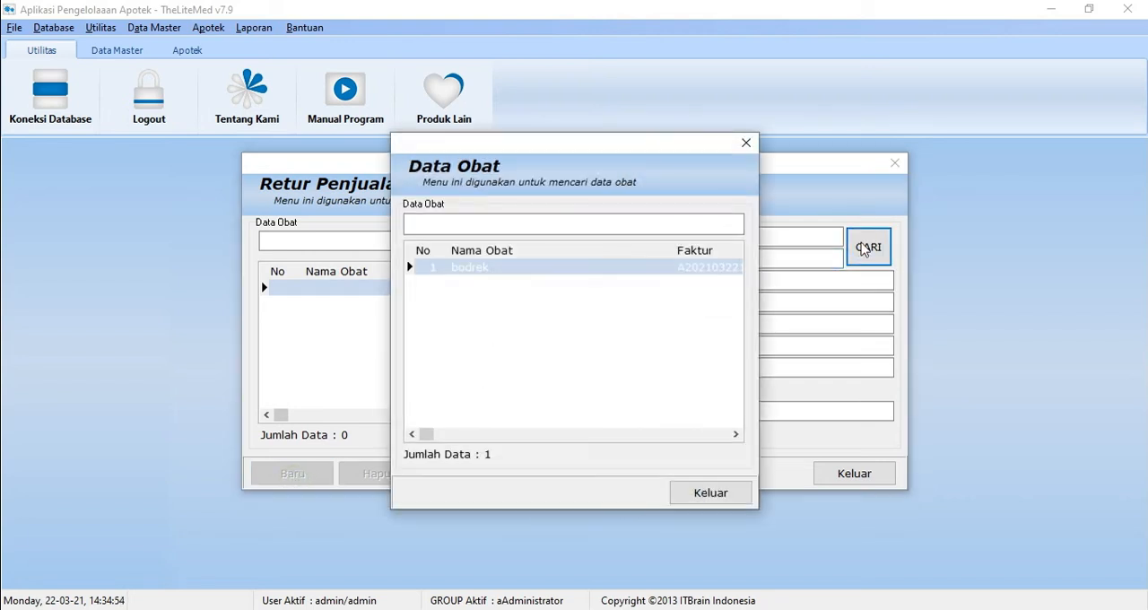
double_click(559, 268)
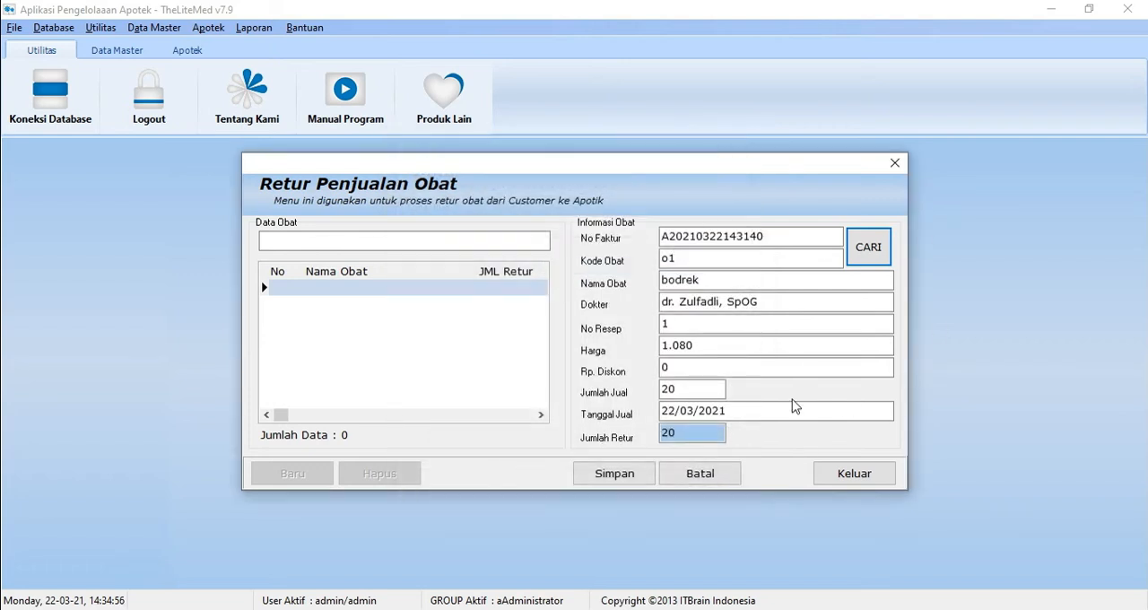
left_click(695, 430)
double_click(692, 431)
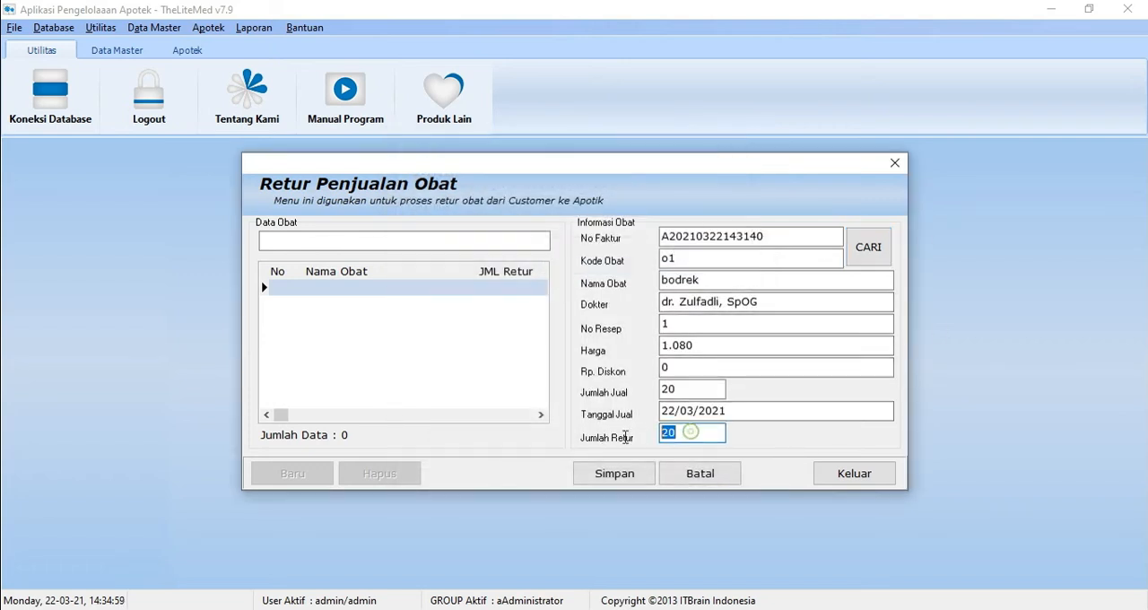
left_click(695, 472)
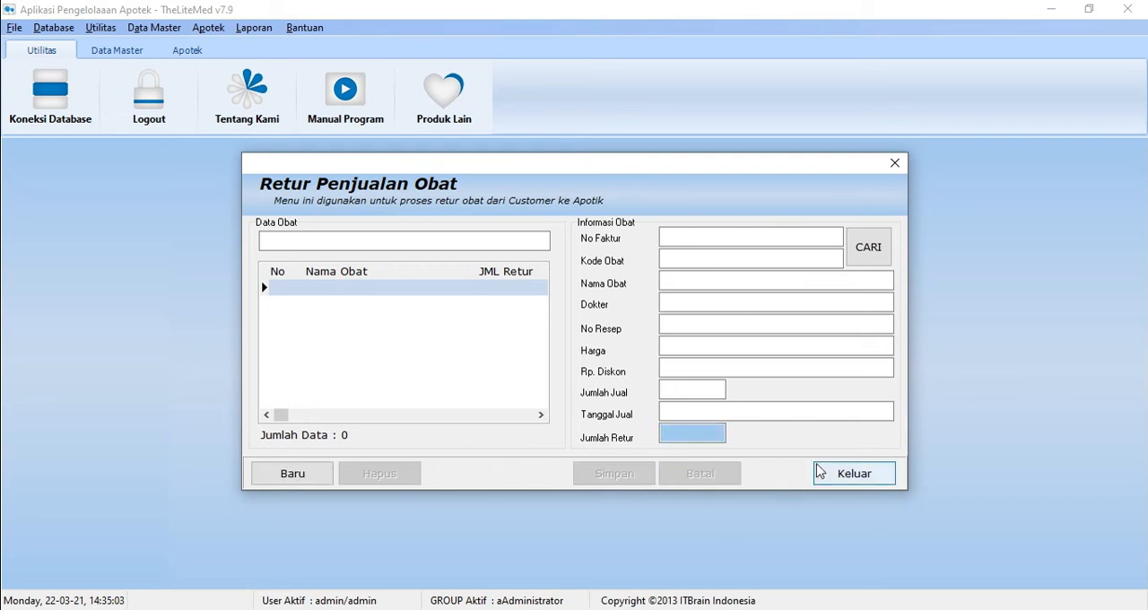
left_click(843, 470)
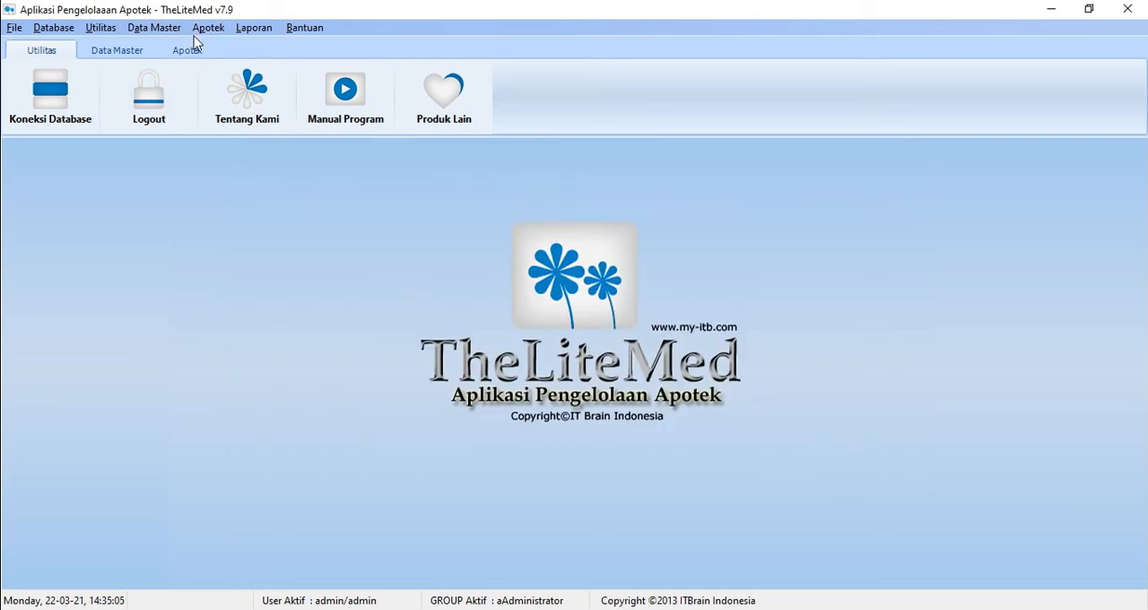
Step: Start a new purchase return in Retur Pembelian for the purchased bodrek stock, then cancel it and exit without saving
left_click(199, 34)
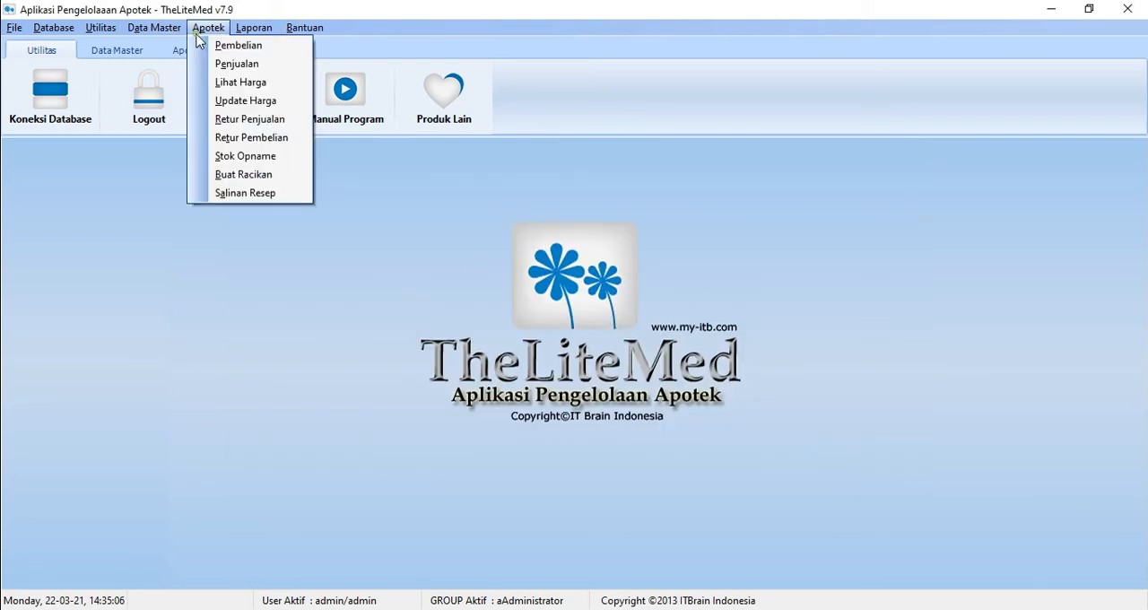
left_click(252, 139)
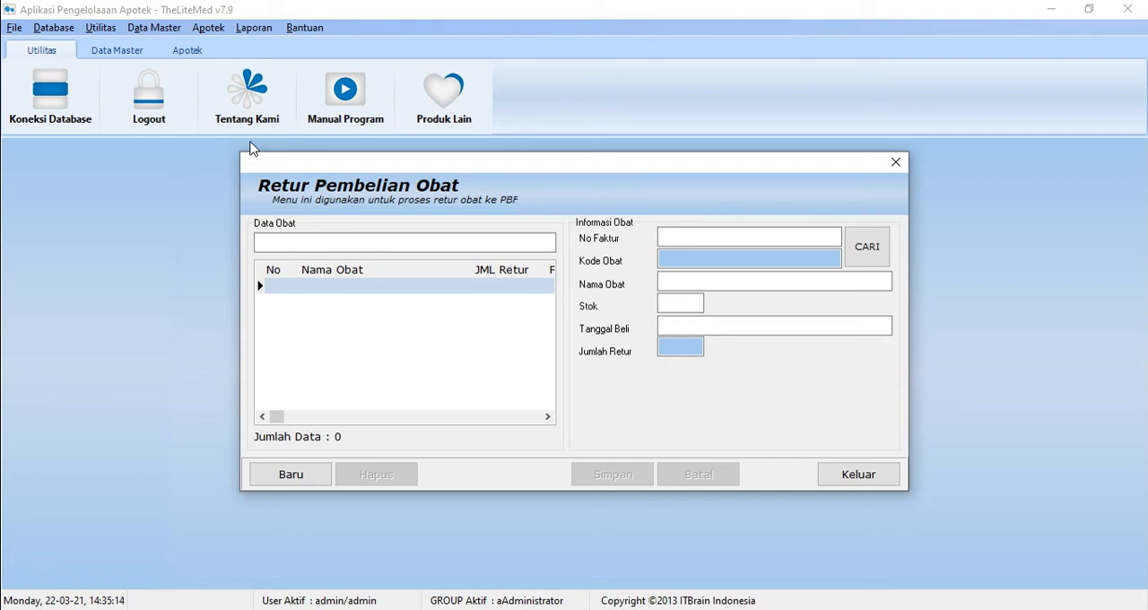
left_click(289, 473)
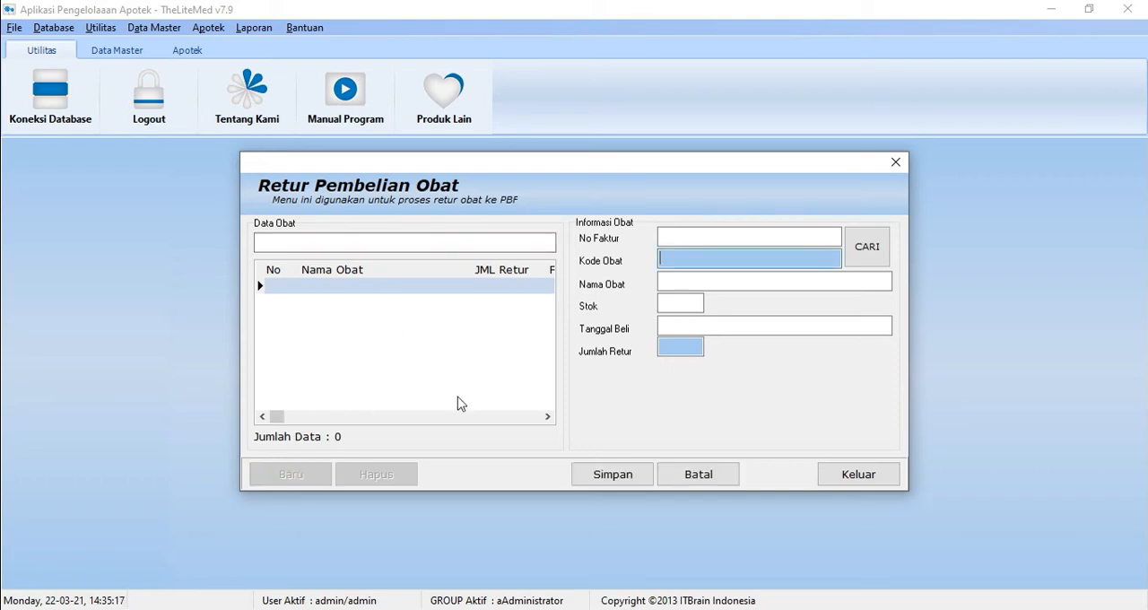
left_click(866, 246)
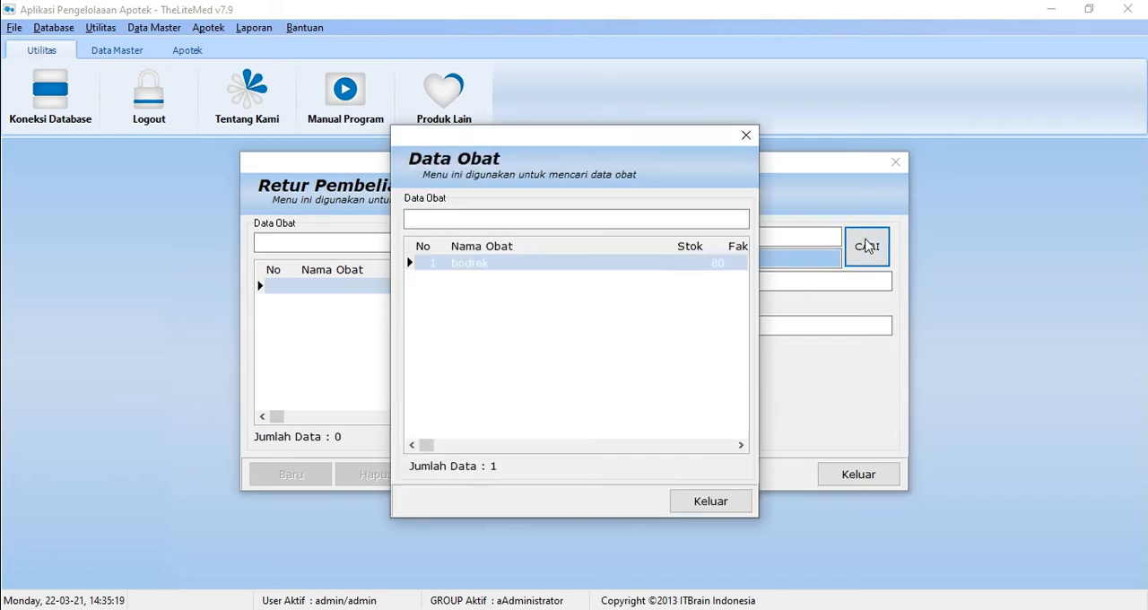
double_click(693, 262)
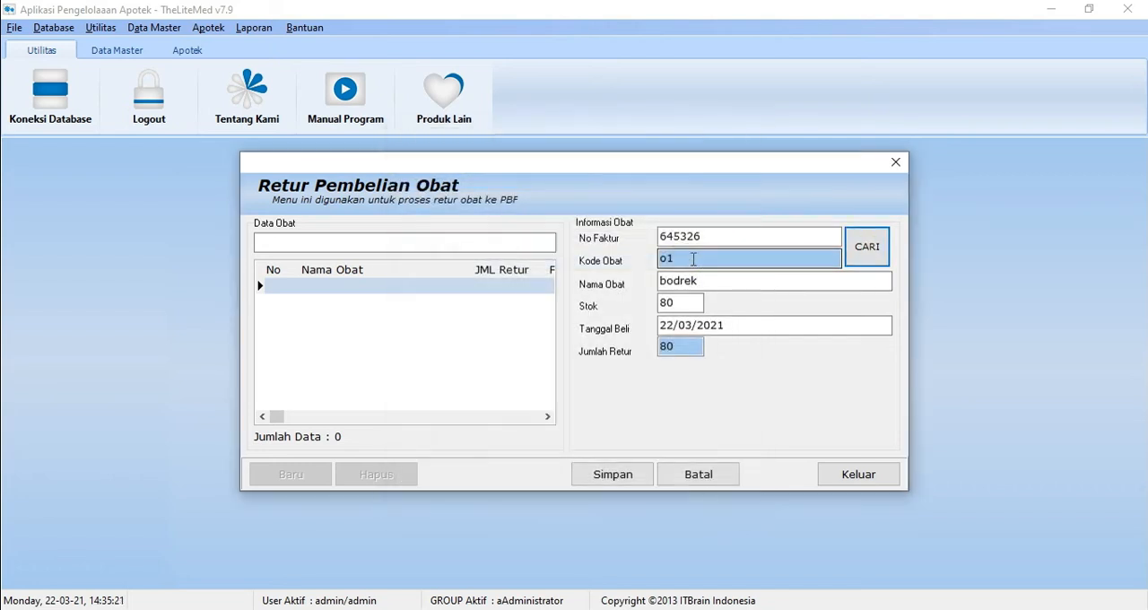
left_click(692, 346)
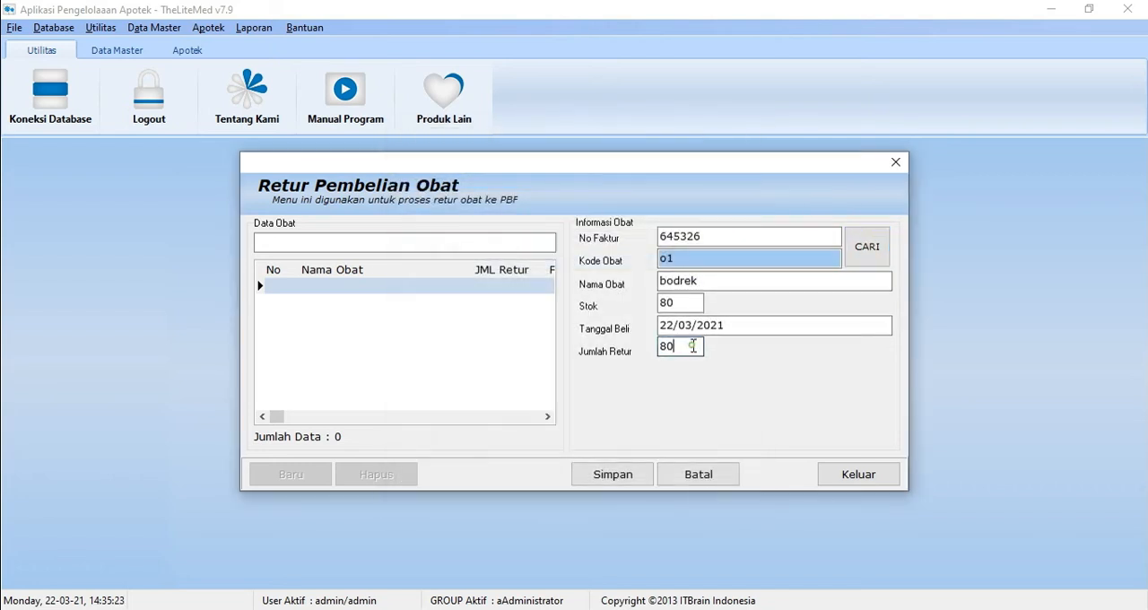
left_click(716, 473)
left_click(845, 478)
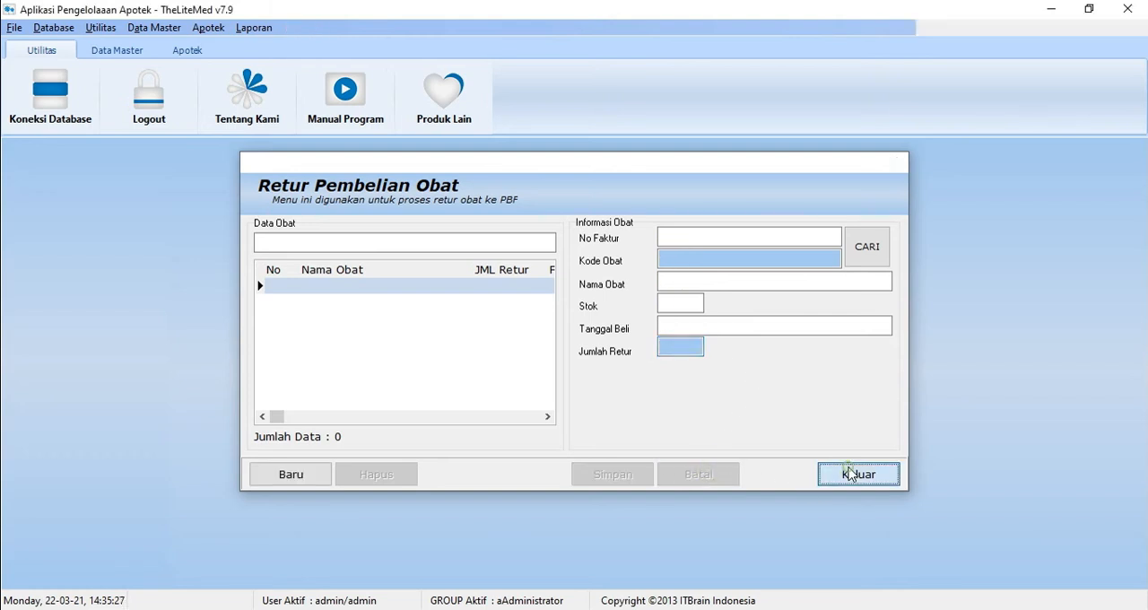
Step: Start a stock count for bodrek in Stok Opname, go through the difference, count and Keterangan options, and exit without saving
left_click(208, 27)
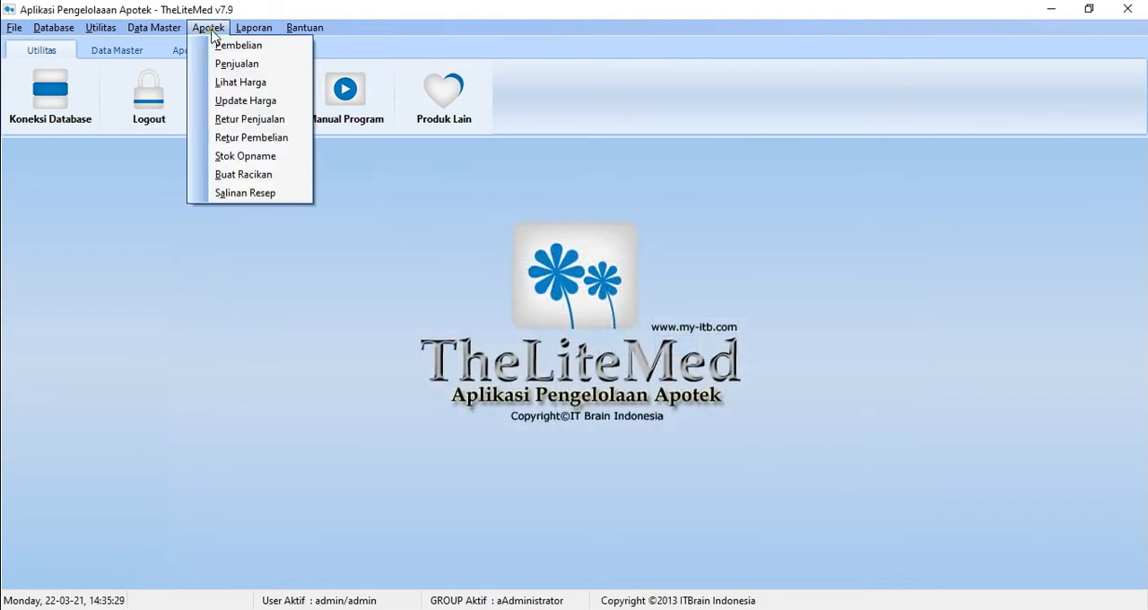
left_click(252, 154)
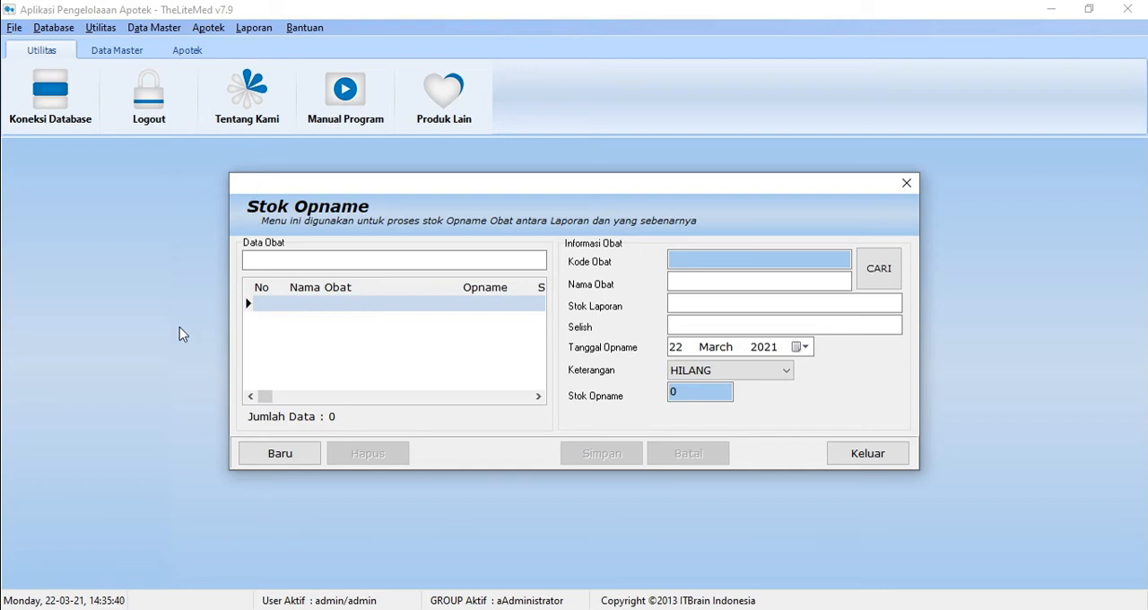
left_click(293, 457)
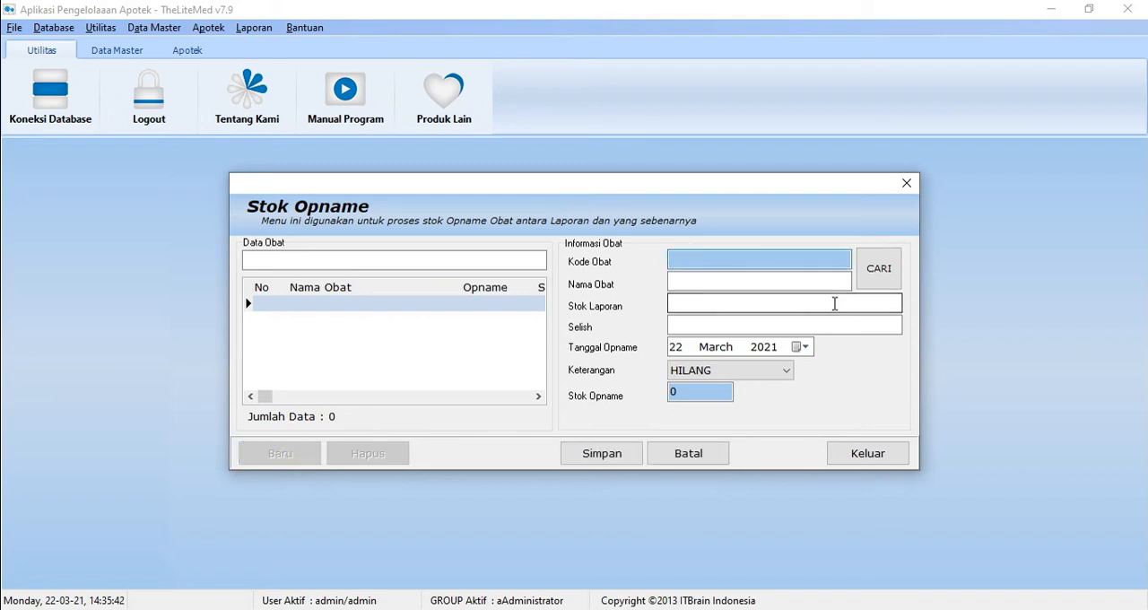
left_click(884, 276)
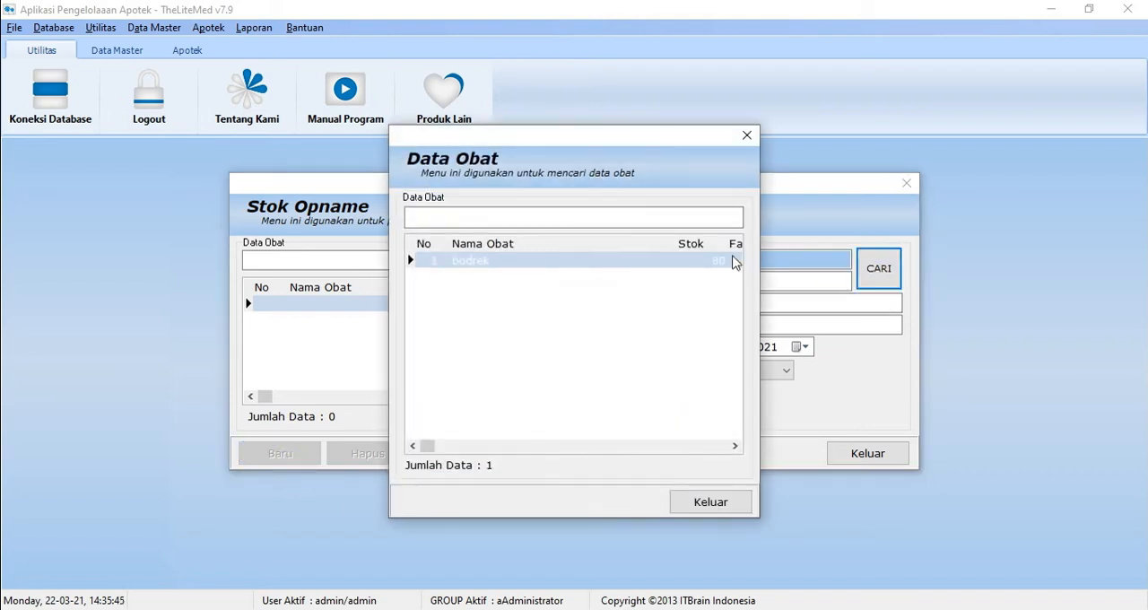
double_click(732, 261)
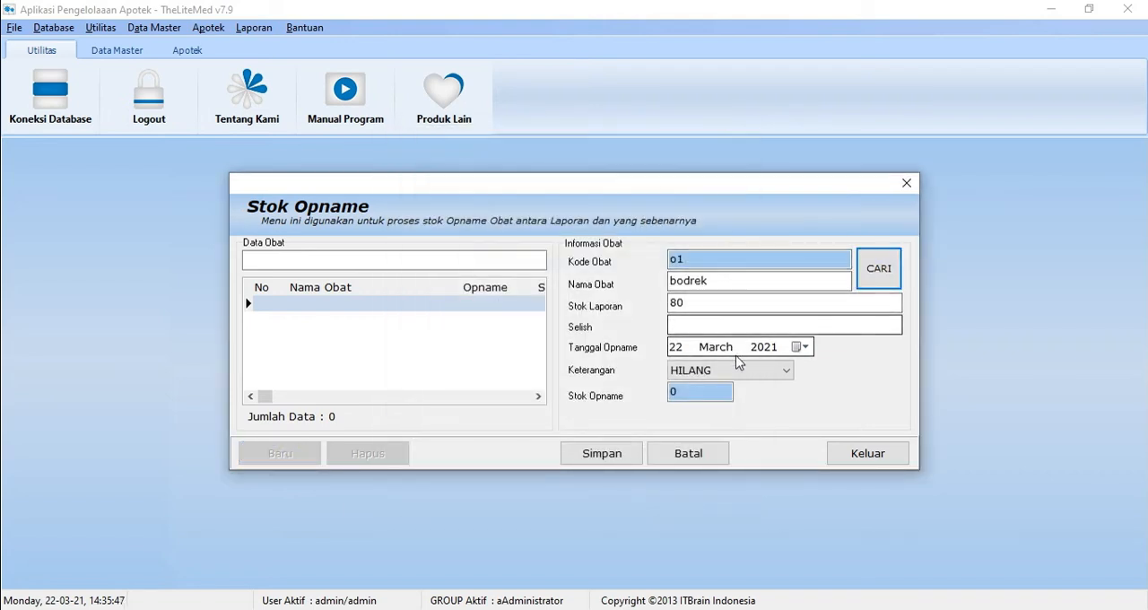
left_click(725, 326)
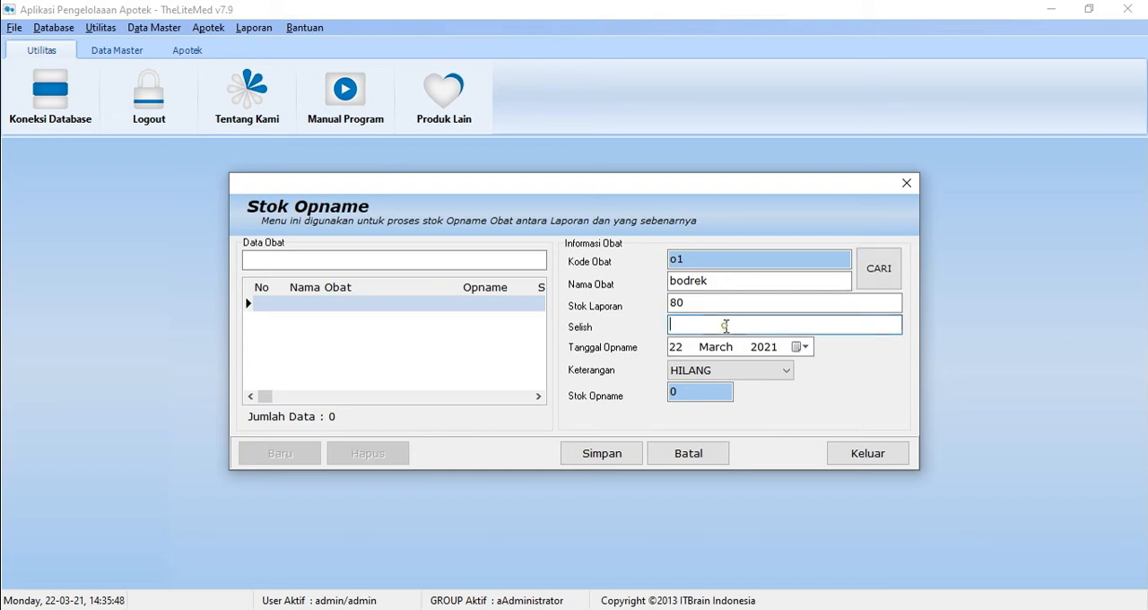
left_click(694, 395)
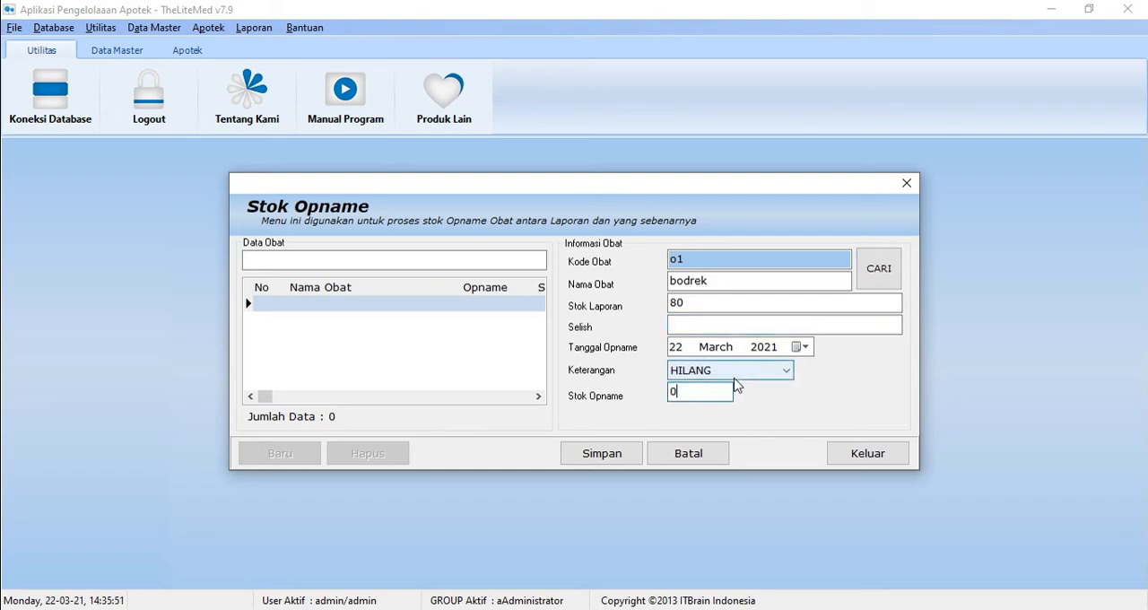
left_click(724, 371)
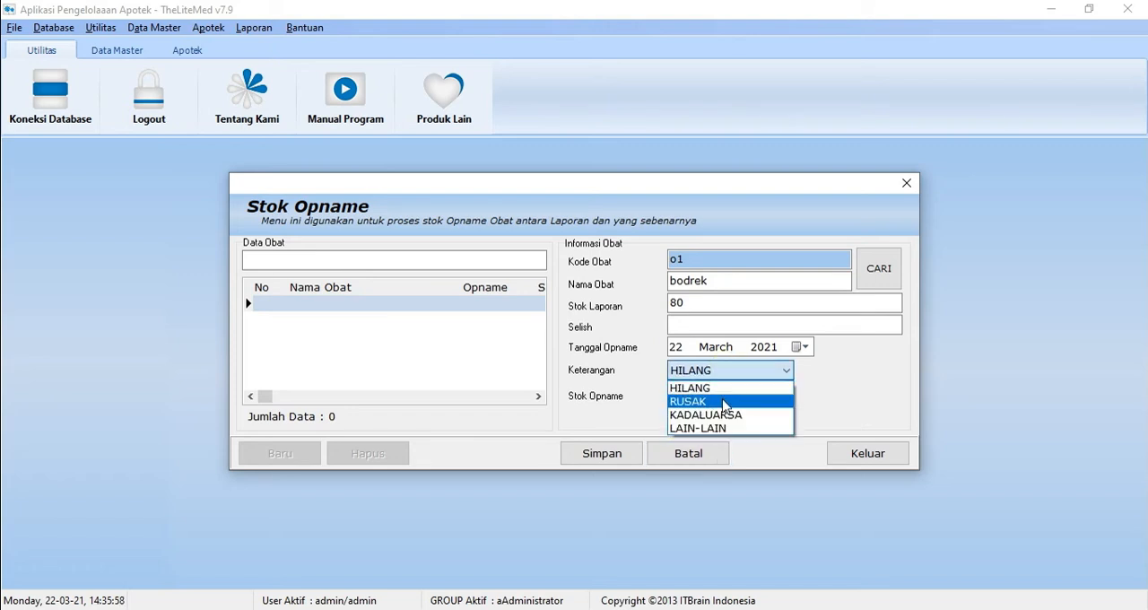
left_click(855, 389)
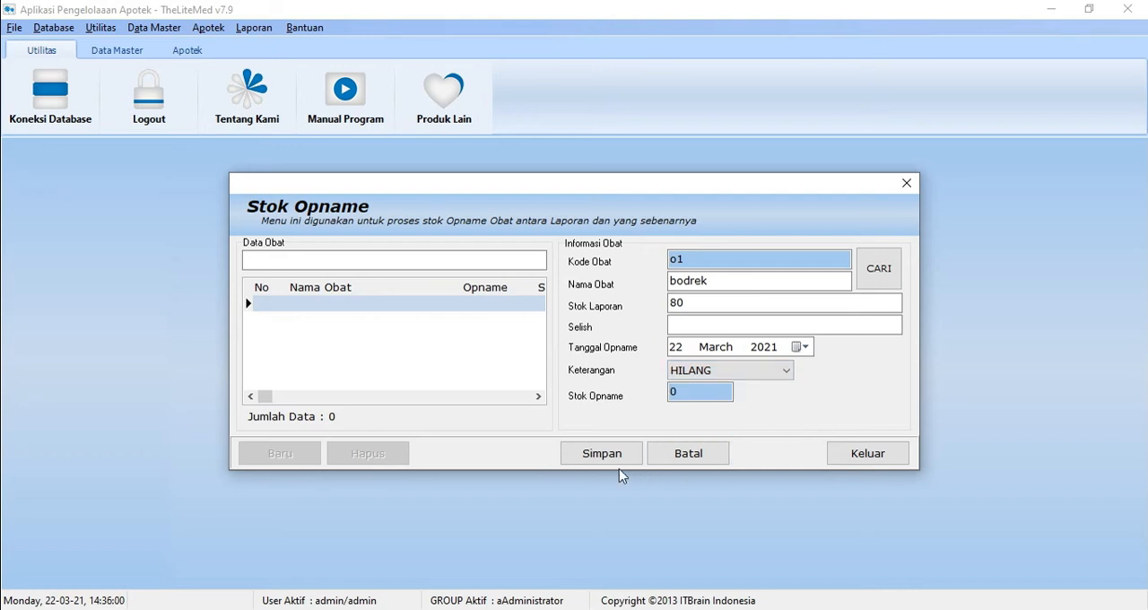
left_click(688, 455)
left_click(848, 454)
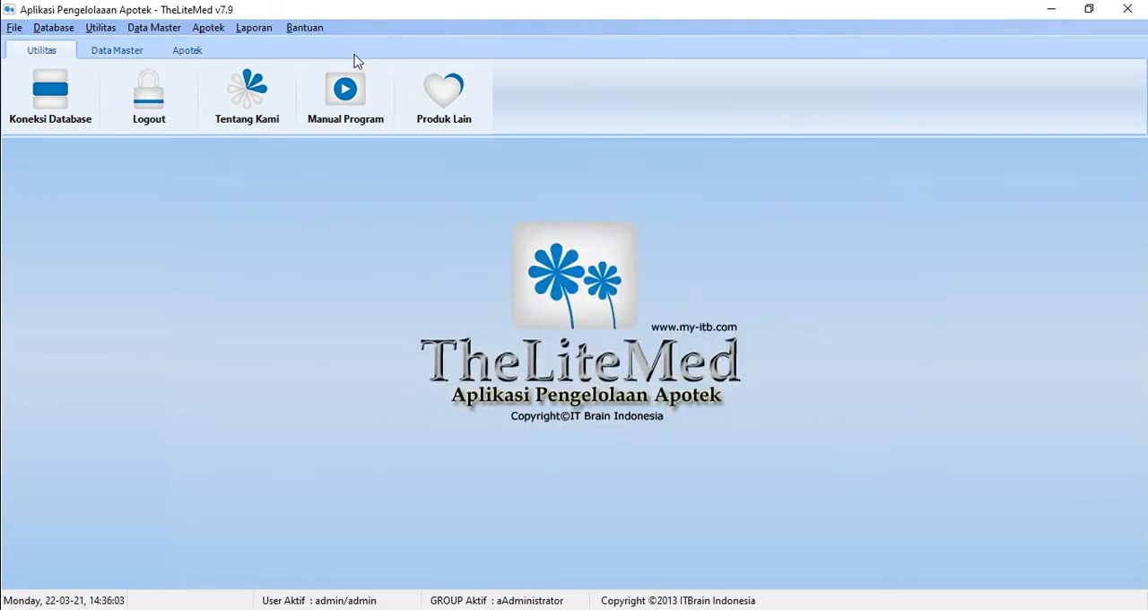
Step: Start a new puyer flu 1 compound in Buat Racikan and choose bodrek as its ingredient
left_click(208, 27)
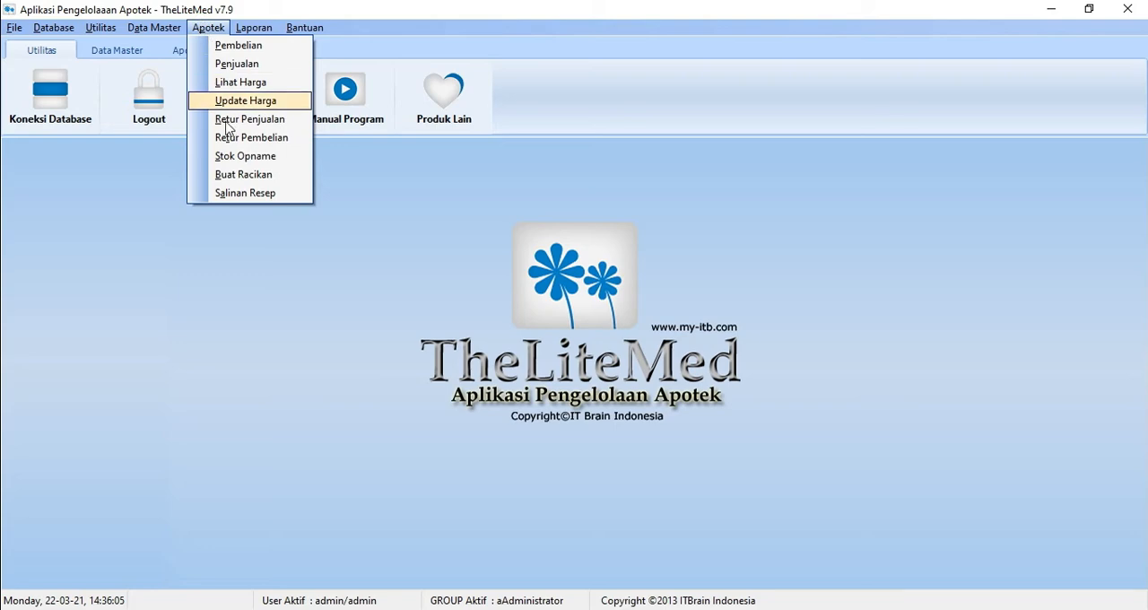
left_click(274, 174)
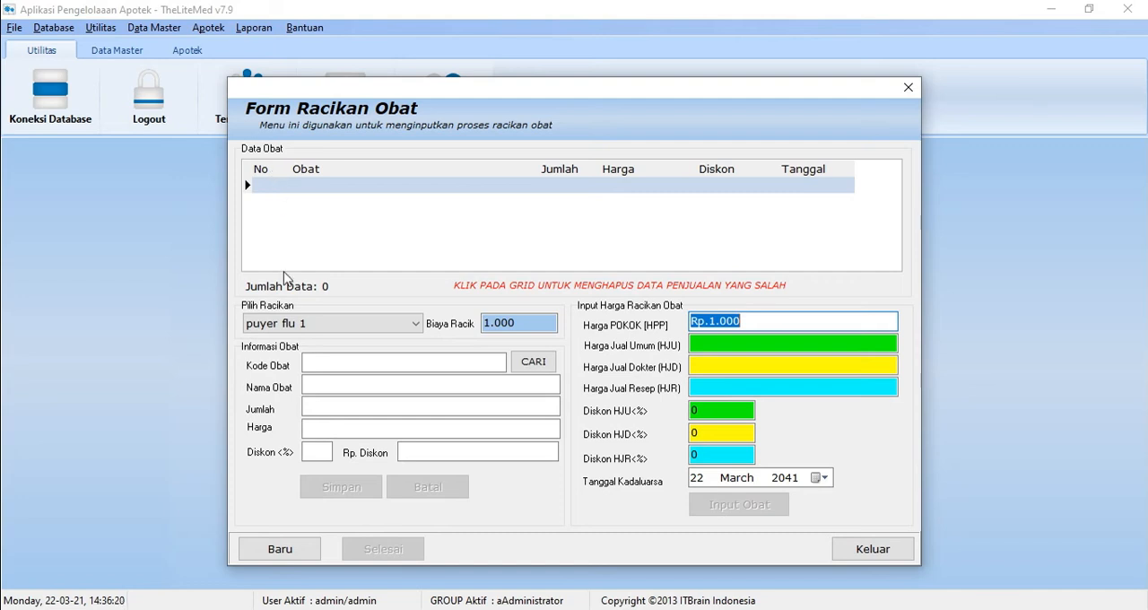
left_click(306, 550)
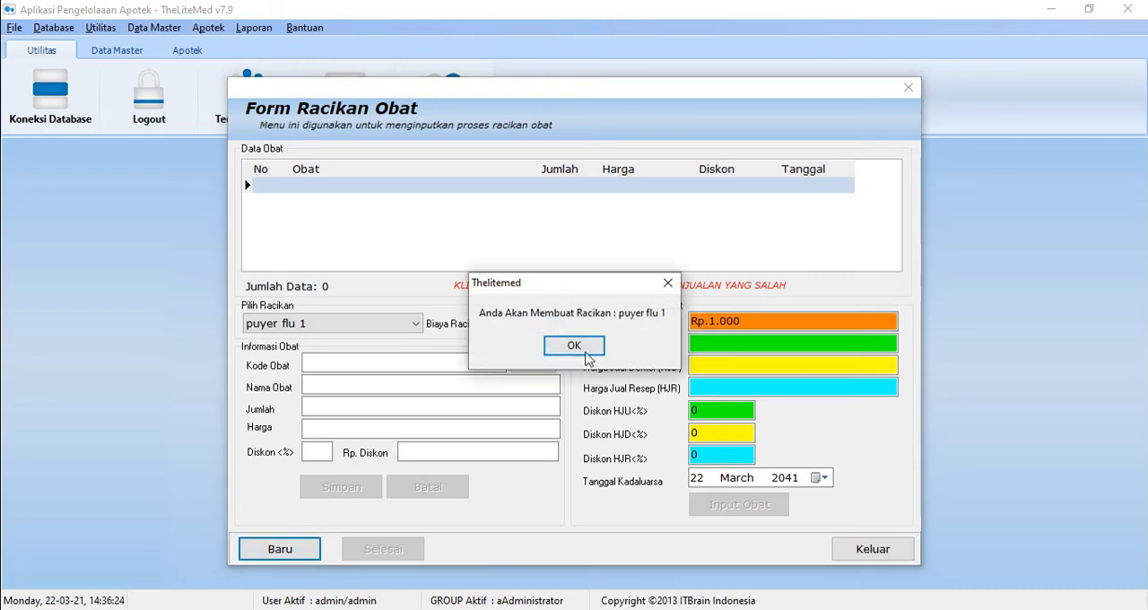
left_click(583, 350)
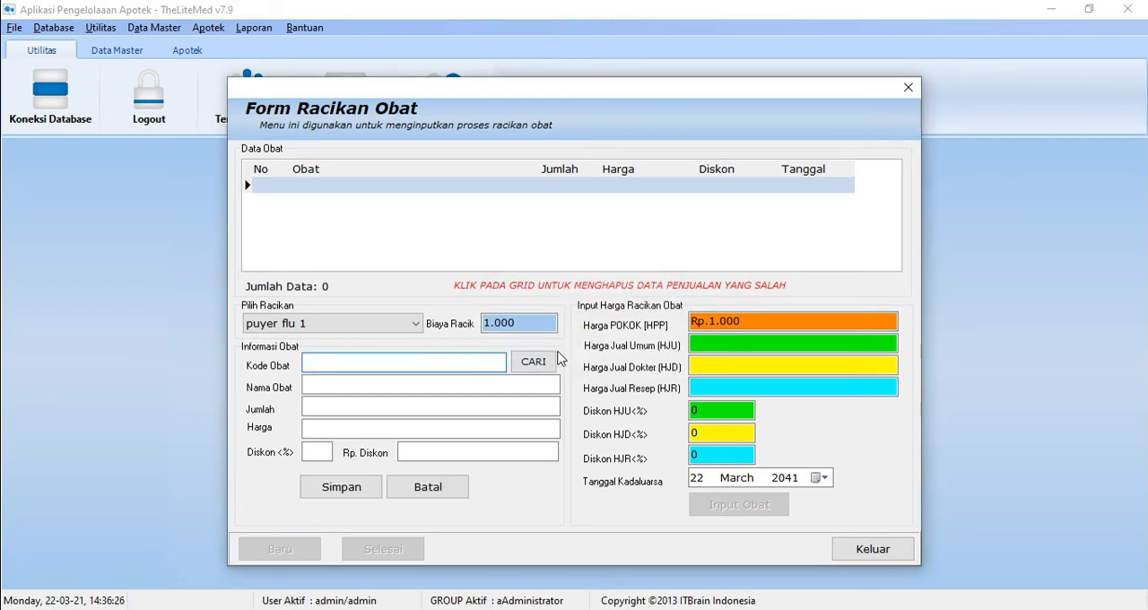
left_click(554, 359)
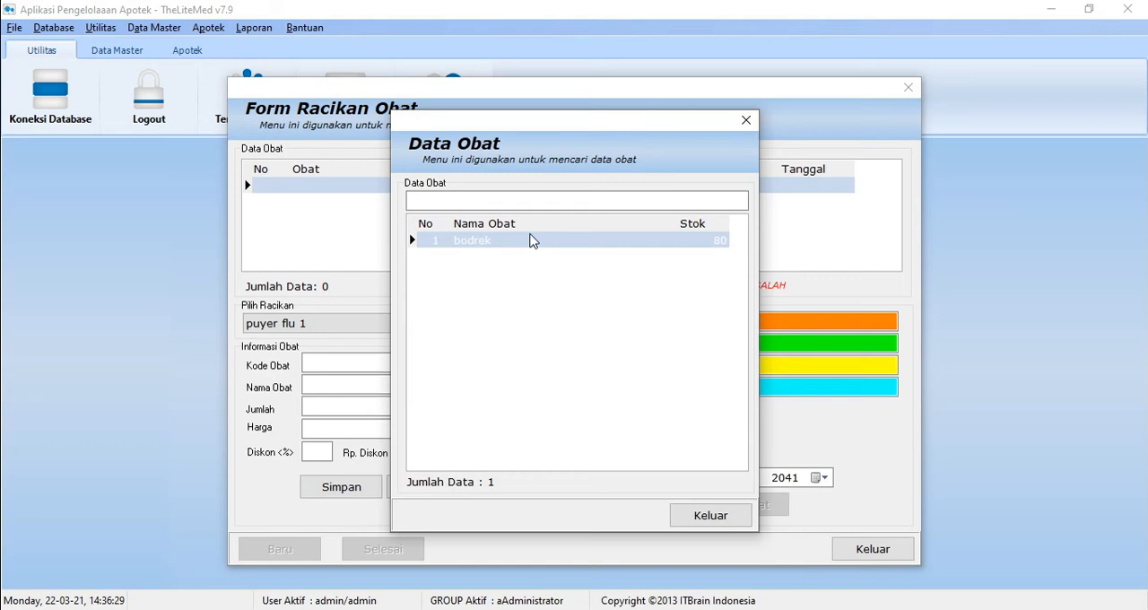
double_click(530, 240)
Step: Go through the discount and selling price fields, and save 1 bodrek at 1.080 with 0 discount to the compound
left_click(374, 379)
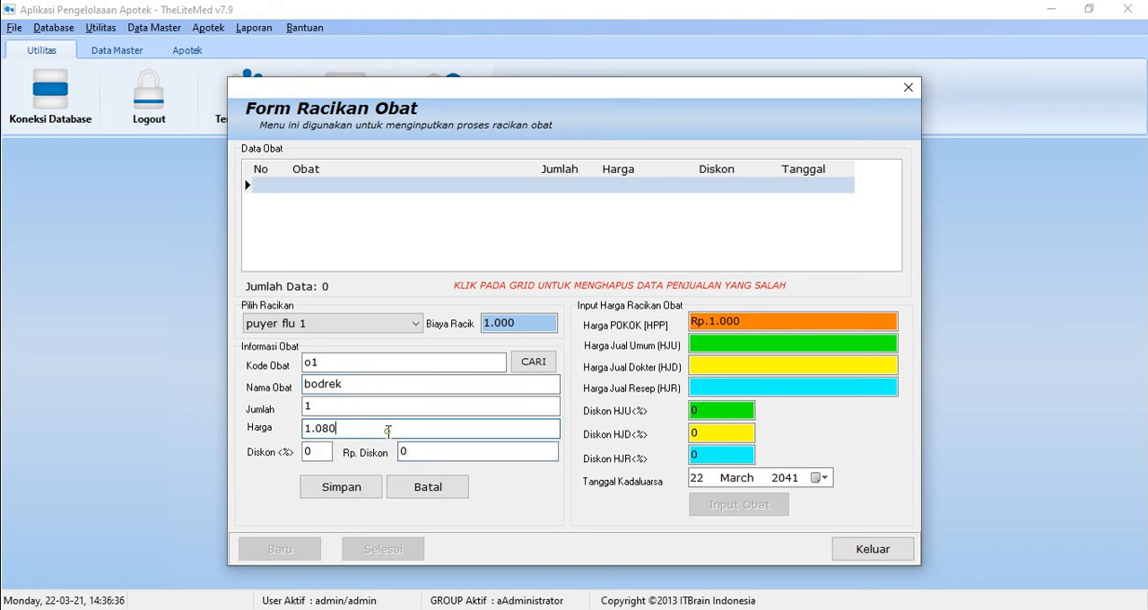
left_click(322, 453)
left_click(438, 456)
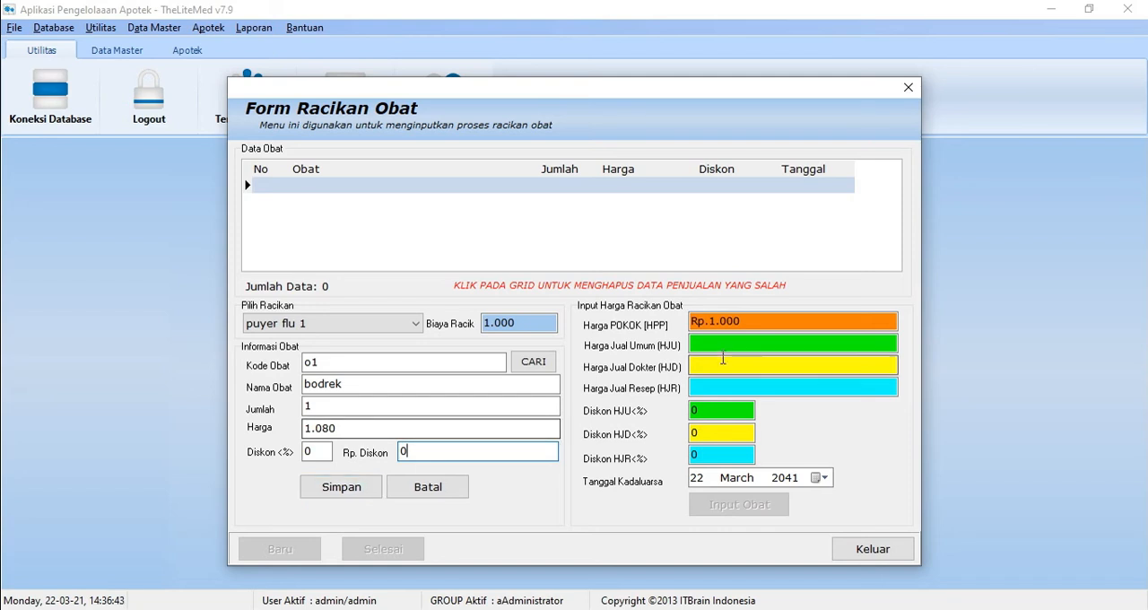
left_click(795, 345)
left_click(728, 366)
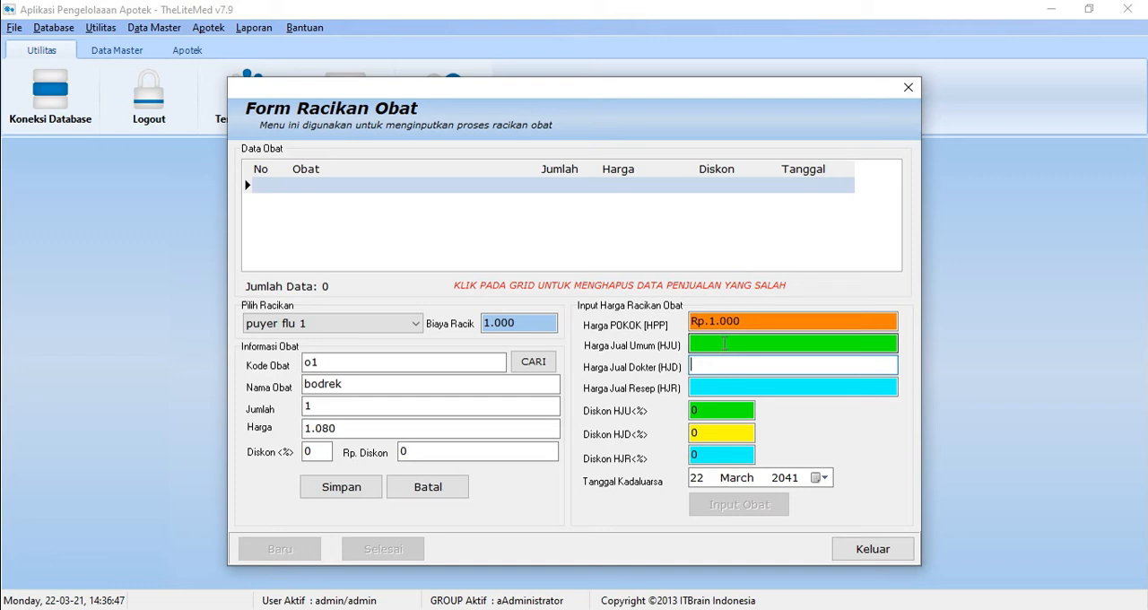
left_click(793, 344)
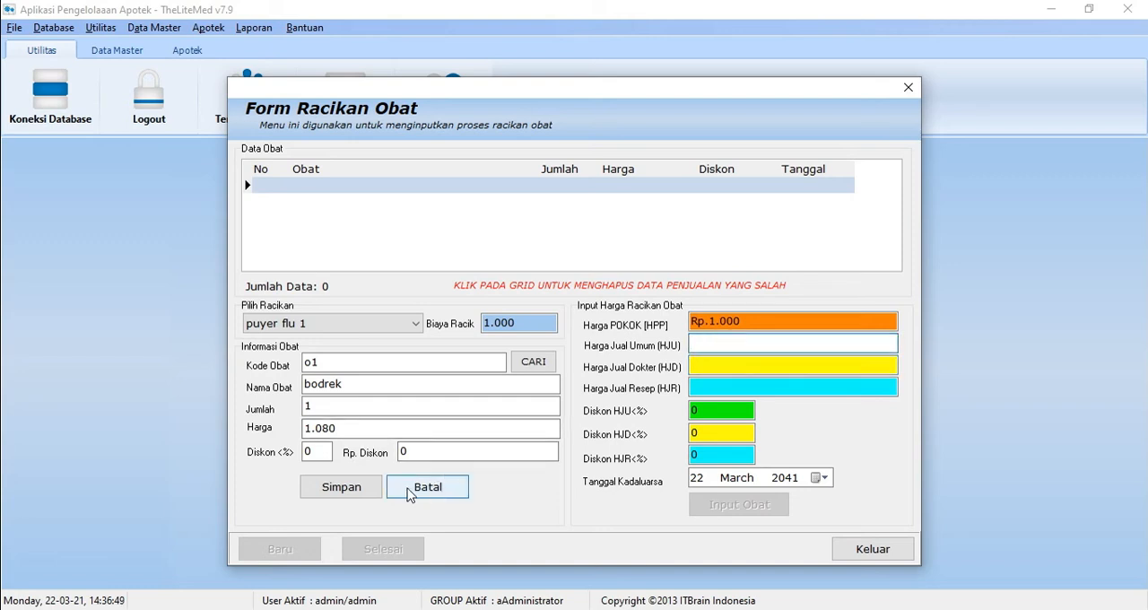
left_click(353, 488)
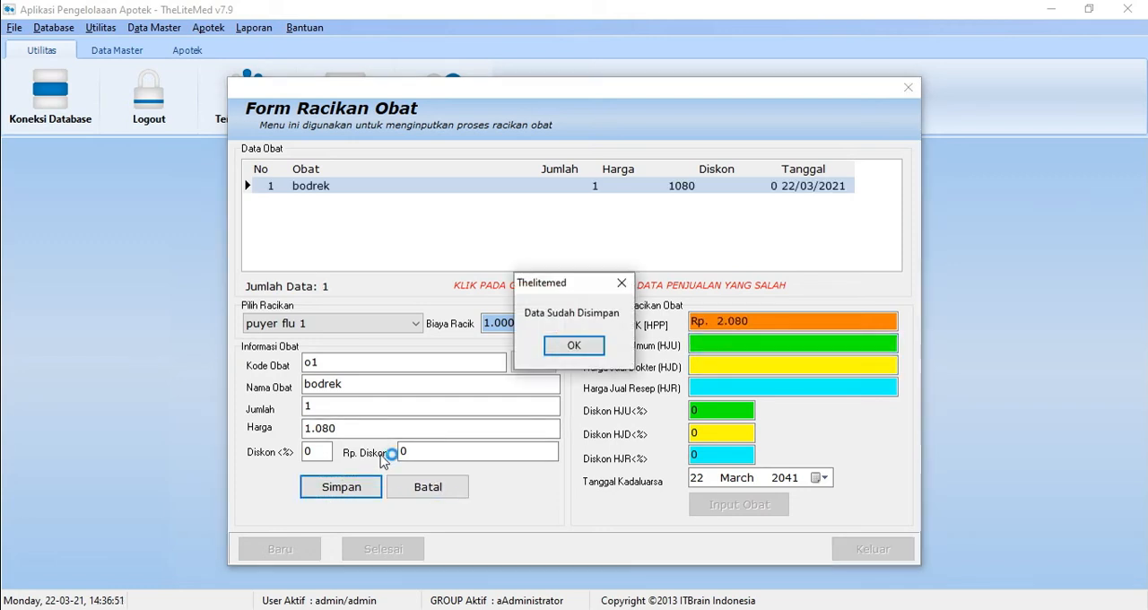
left_click(583, 345)
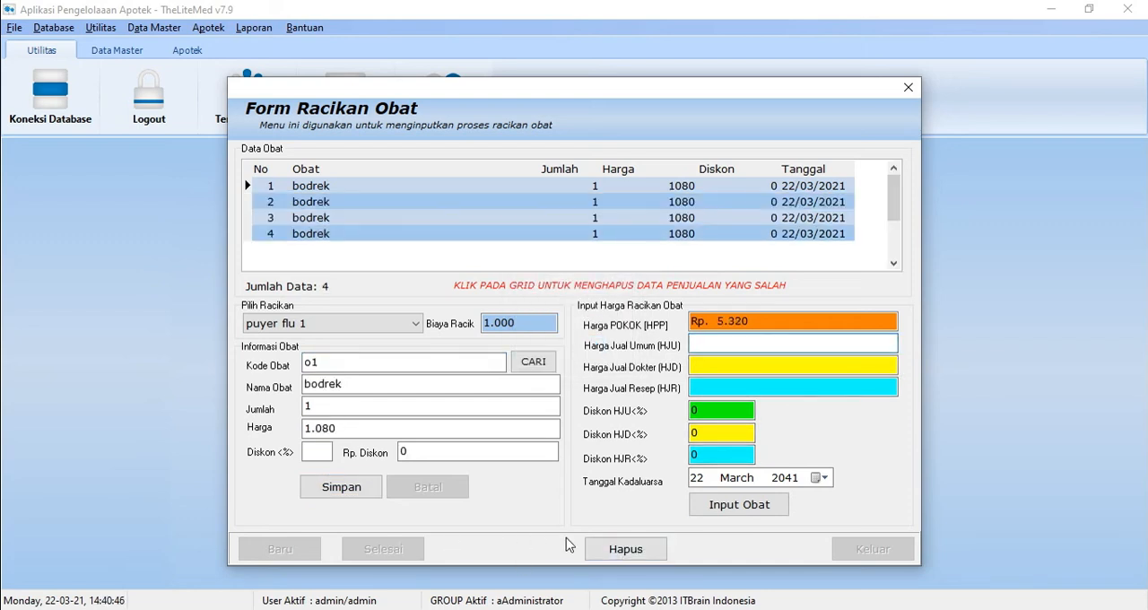
Step: Delete one bodrek entry from the puyer flu 1 compound, finish the compound, and exit the form
left_click(627, 550)
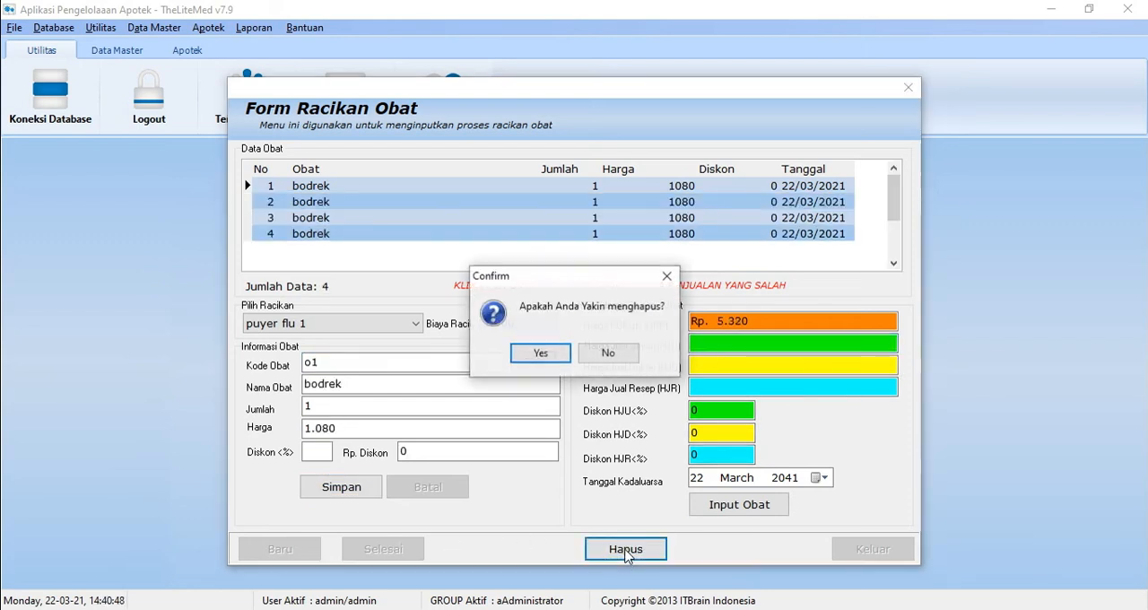
left_click(543, 359)
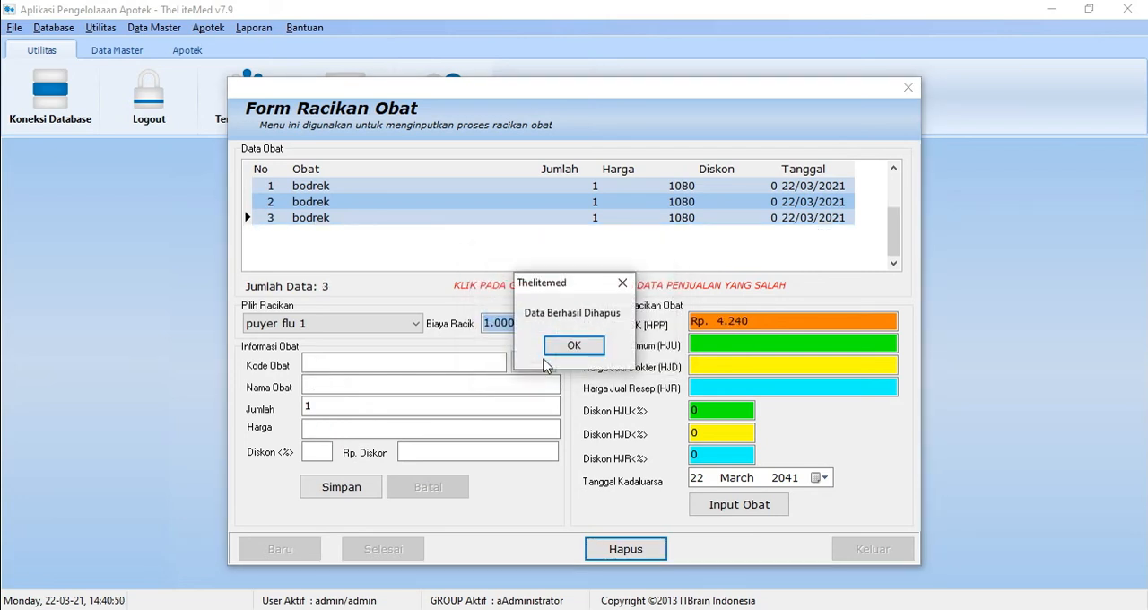
left_click(566, 348)
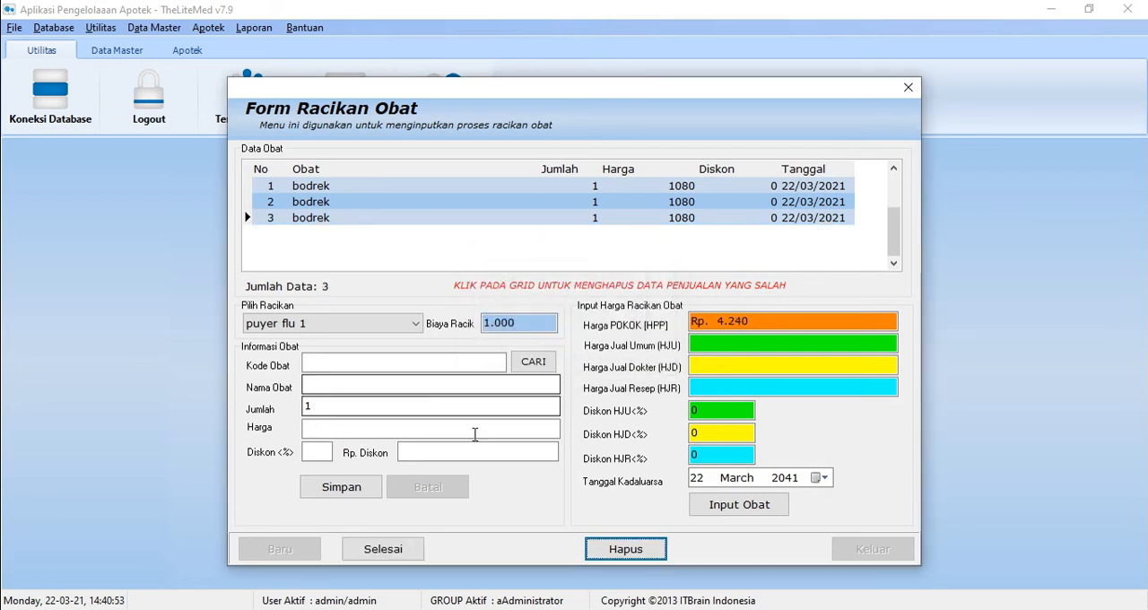
left_click(375, 551)
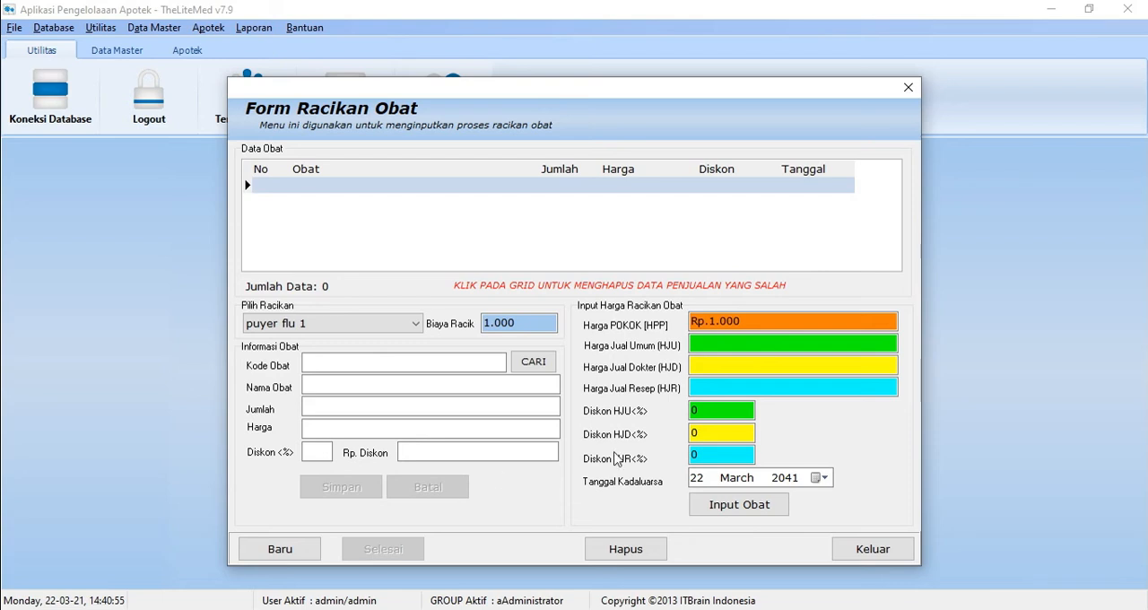
left_click(848, 547)
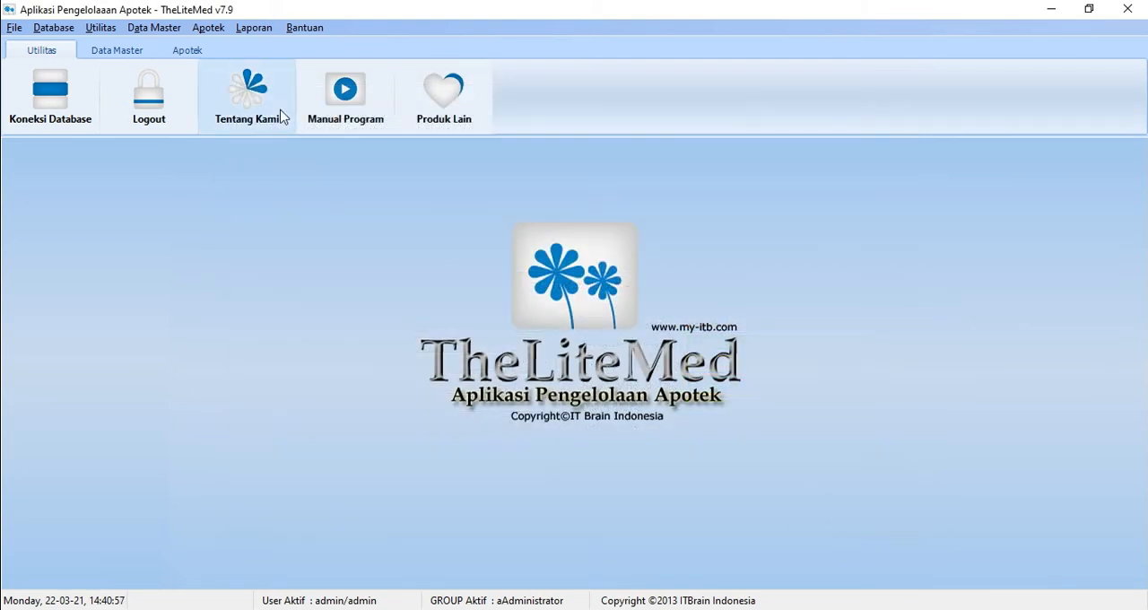
Step: Start a prescription copy in Salinan Resep, view the drug category options, and choose bodrek and the registered patient
left_click(213, 29)
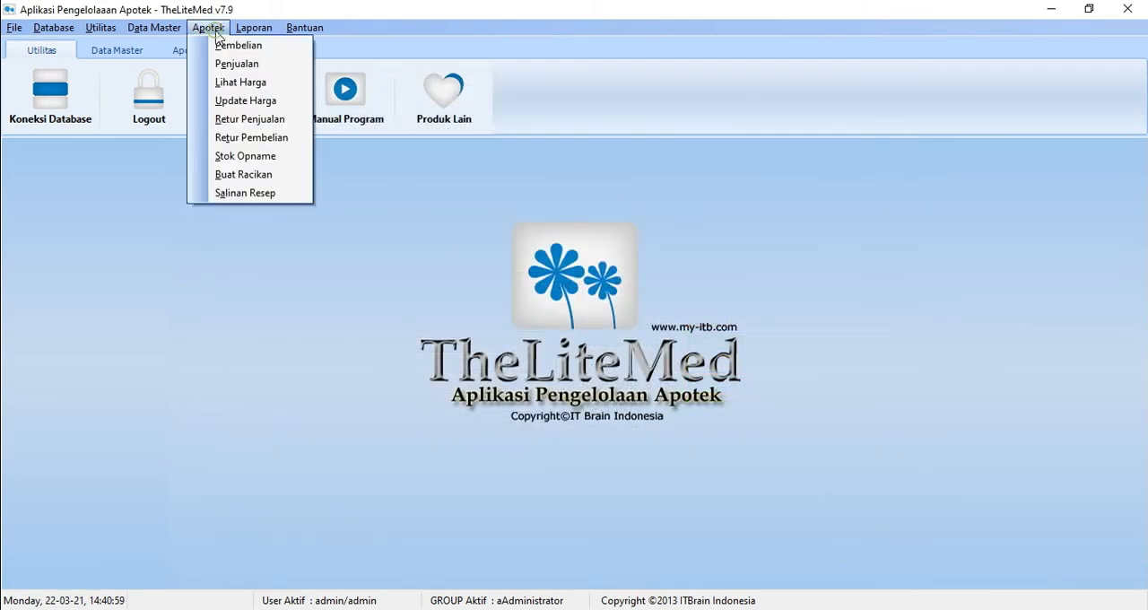
left_click(251, 195)
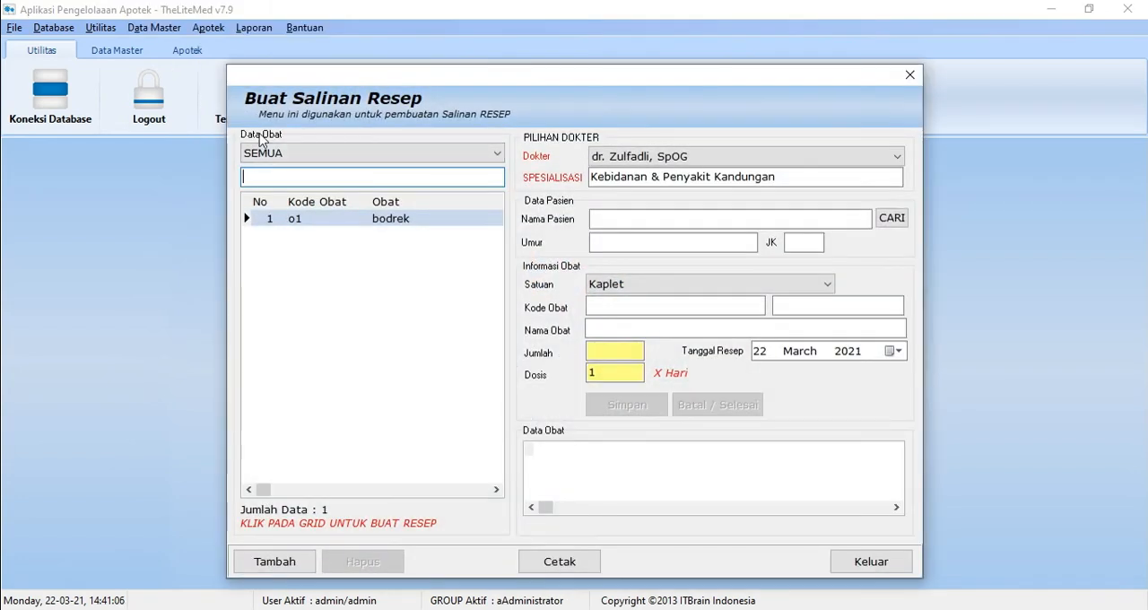
left_click(296, 153)
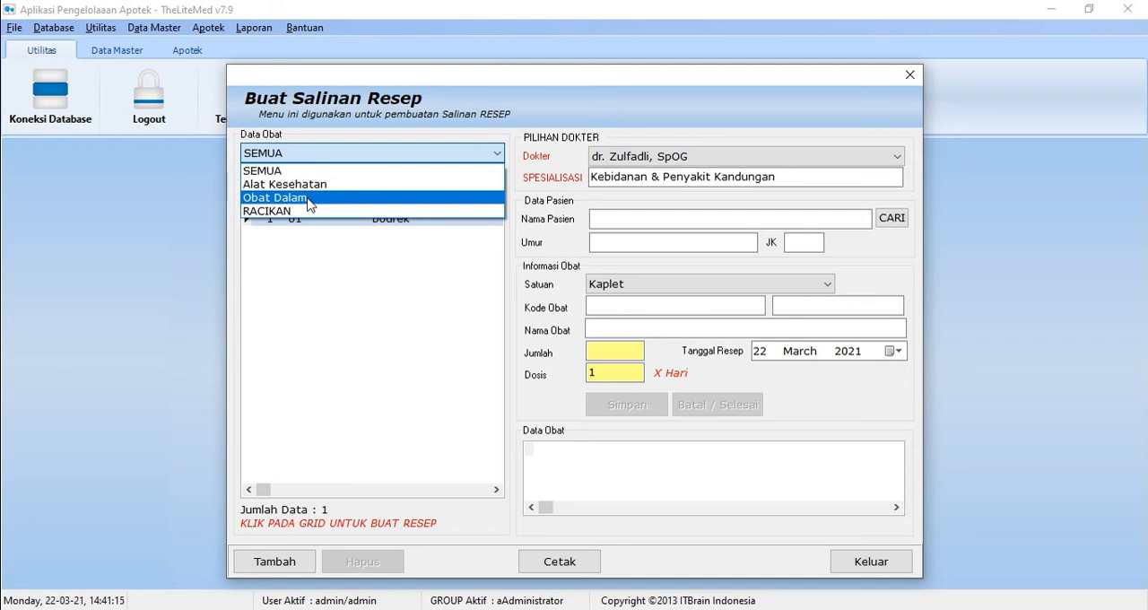
left_click(389, 154)
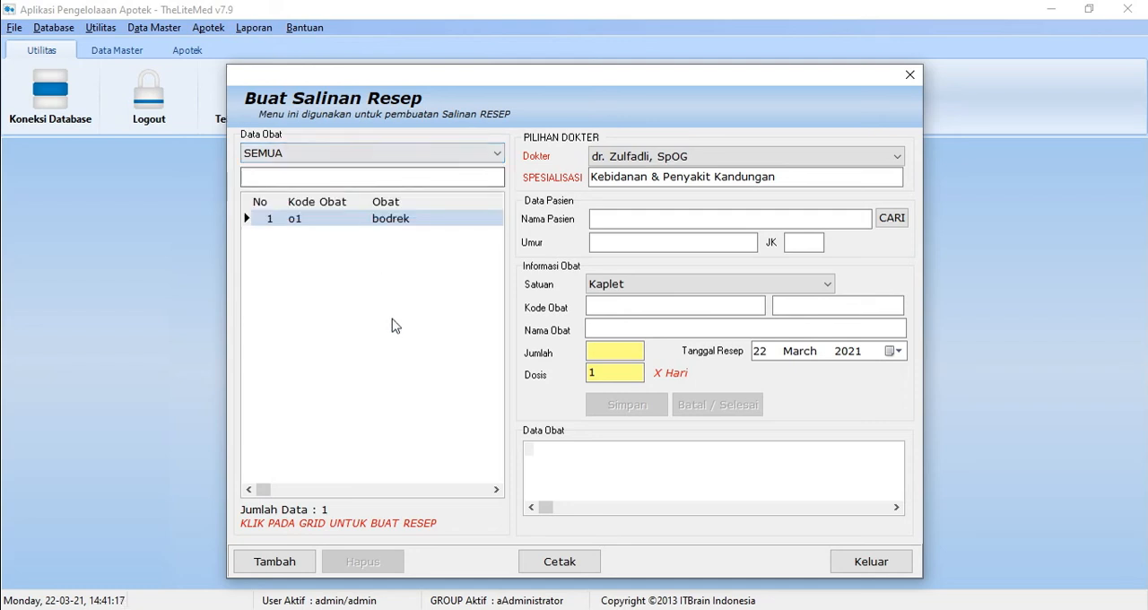
left_click(414, 224)
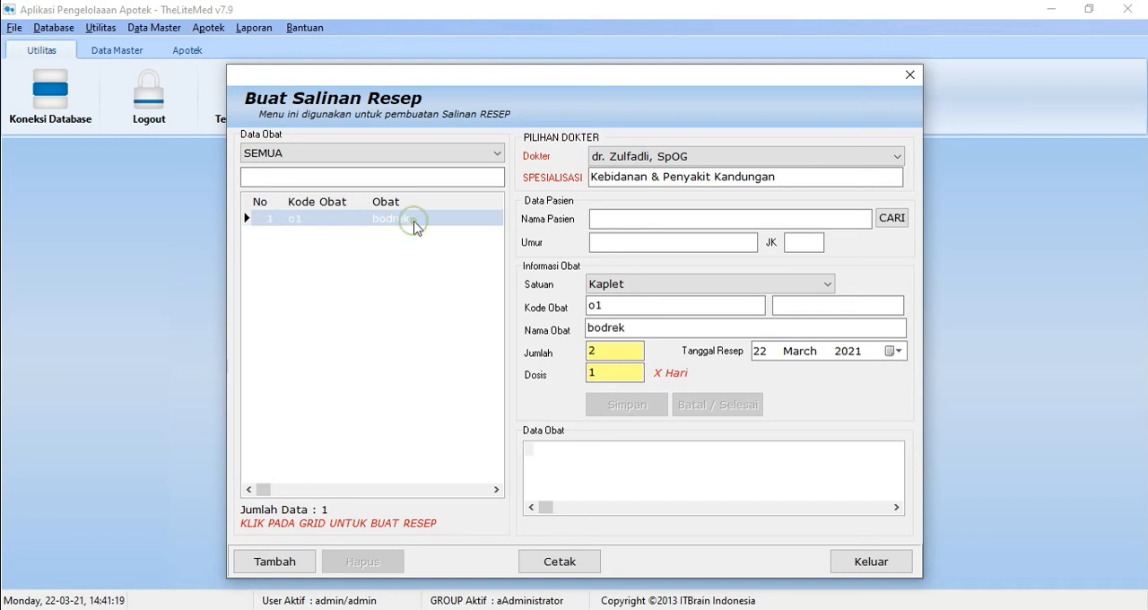
left_click(891, 219)
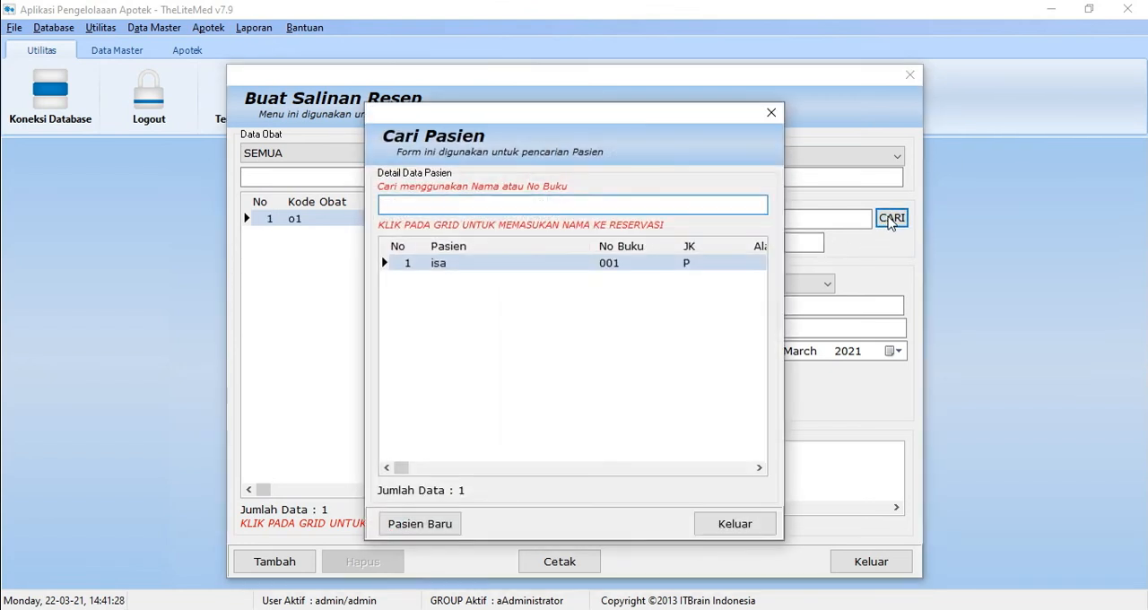
left_click(633, 266)
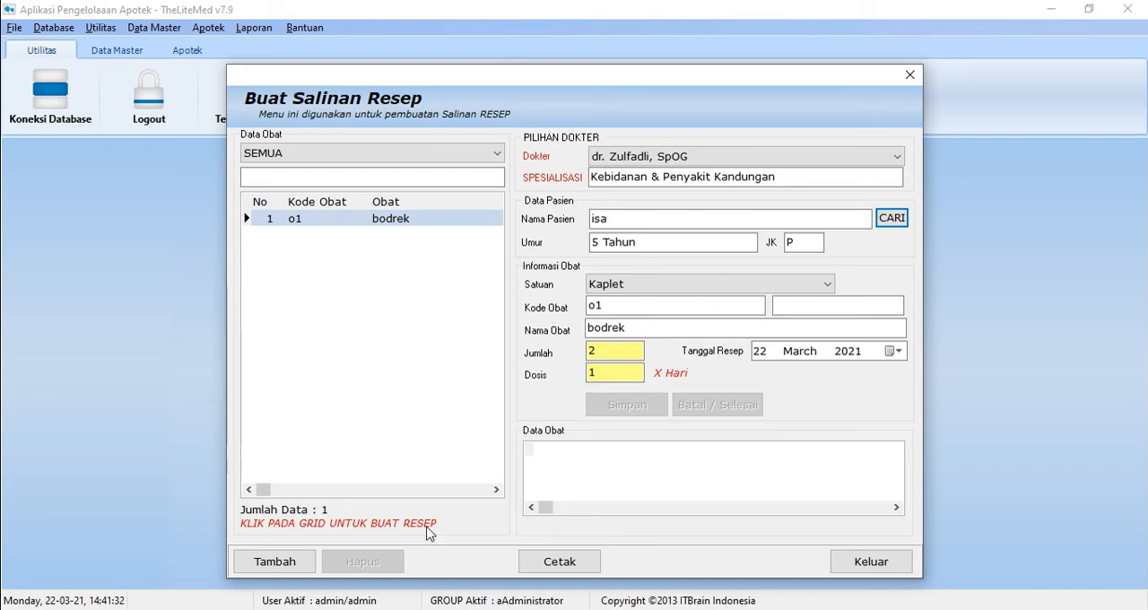
Step: Add bodrek to the prescription copy with Jumlah 2 and Dosis 1 X Hari, save it, and finish the entry
left_click(286, 565)
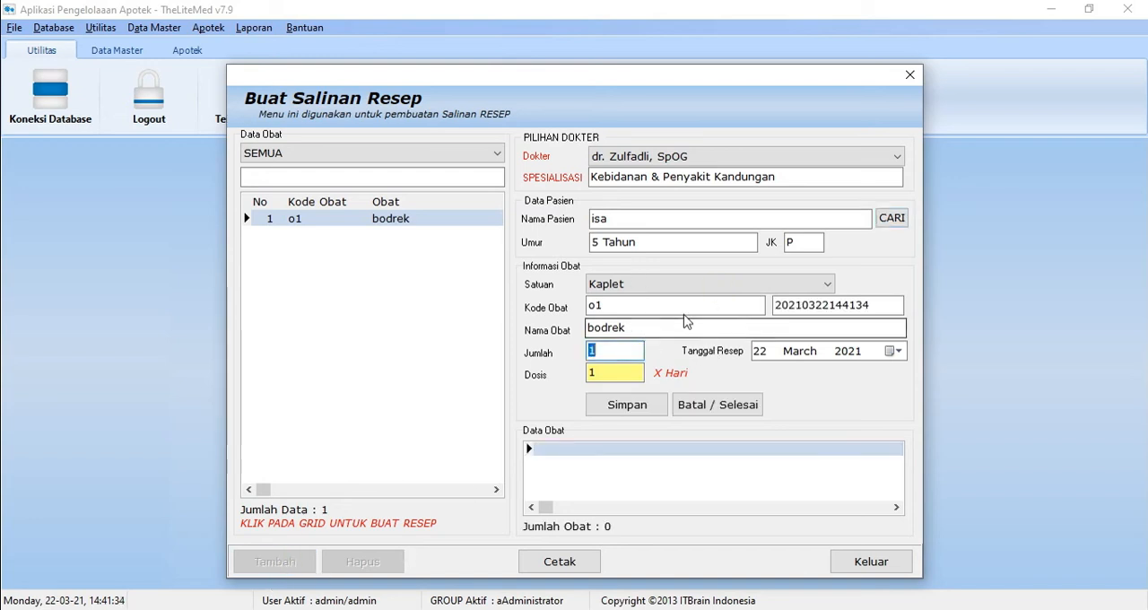
left_click(629, 352)
left_click(616, 371)
left_click(618, 355)
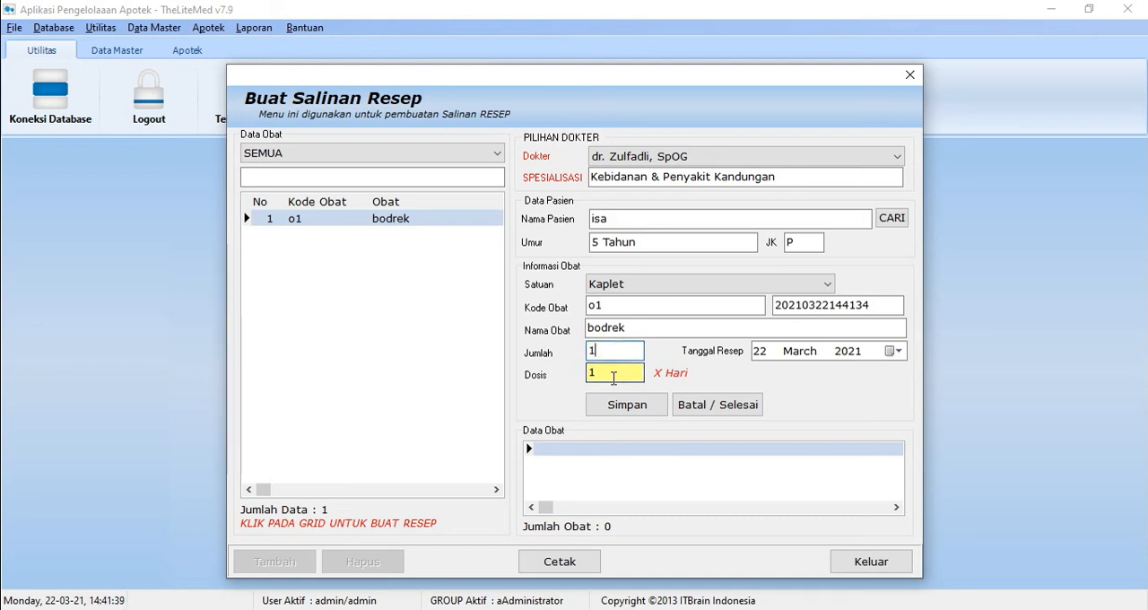
left_click(615, 371)
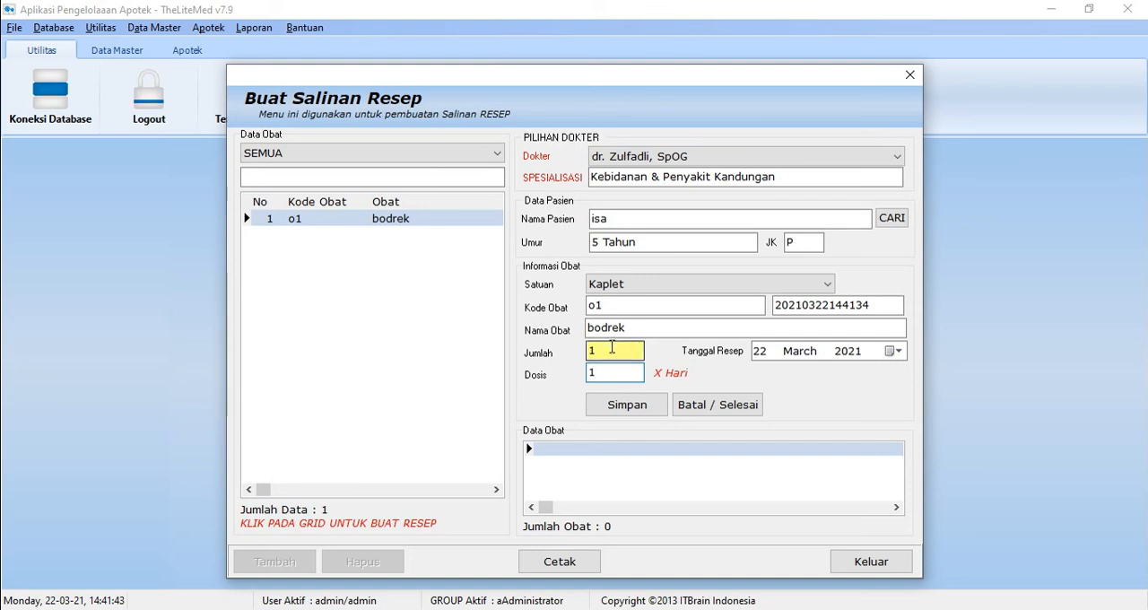
left_click(613, 354)
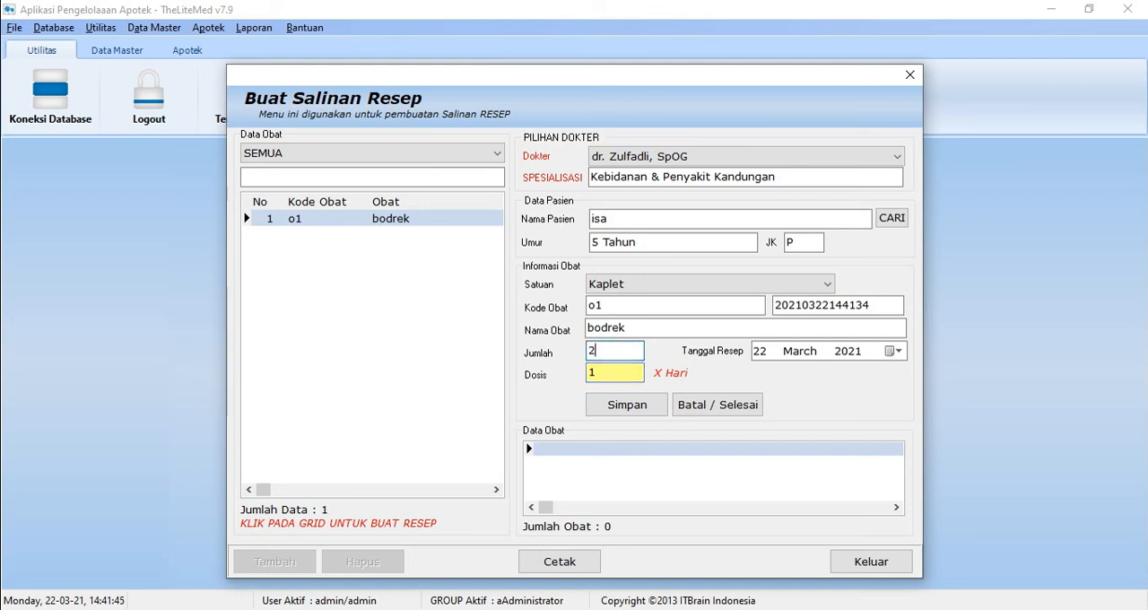
left_click(631, 406)
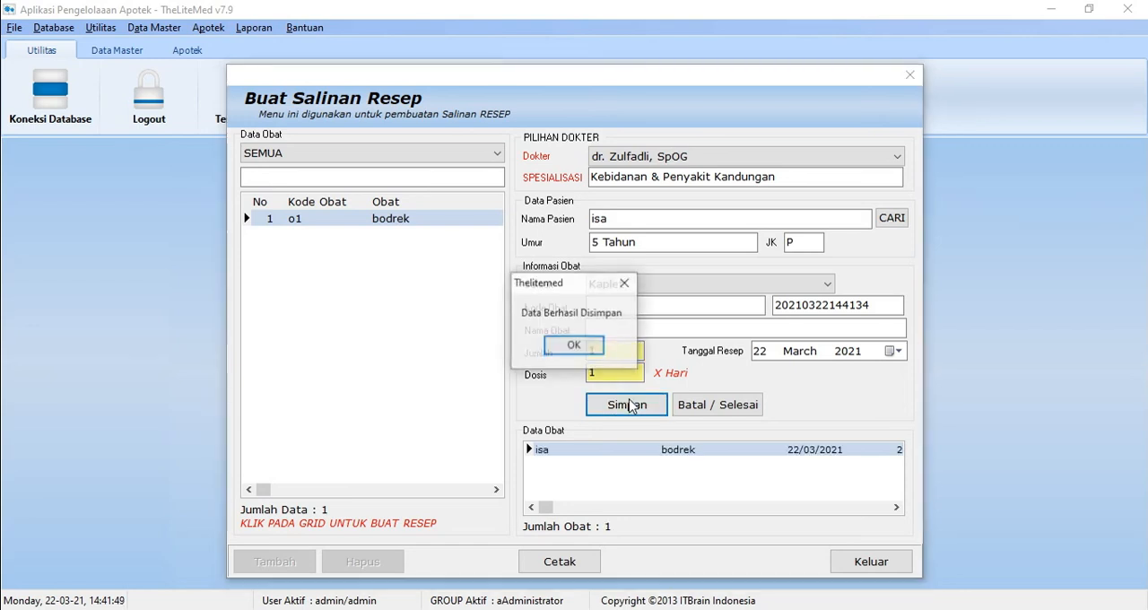
left_click(581, 350)
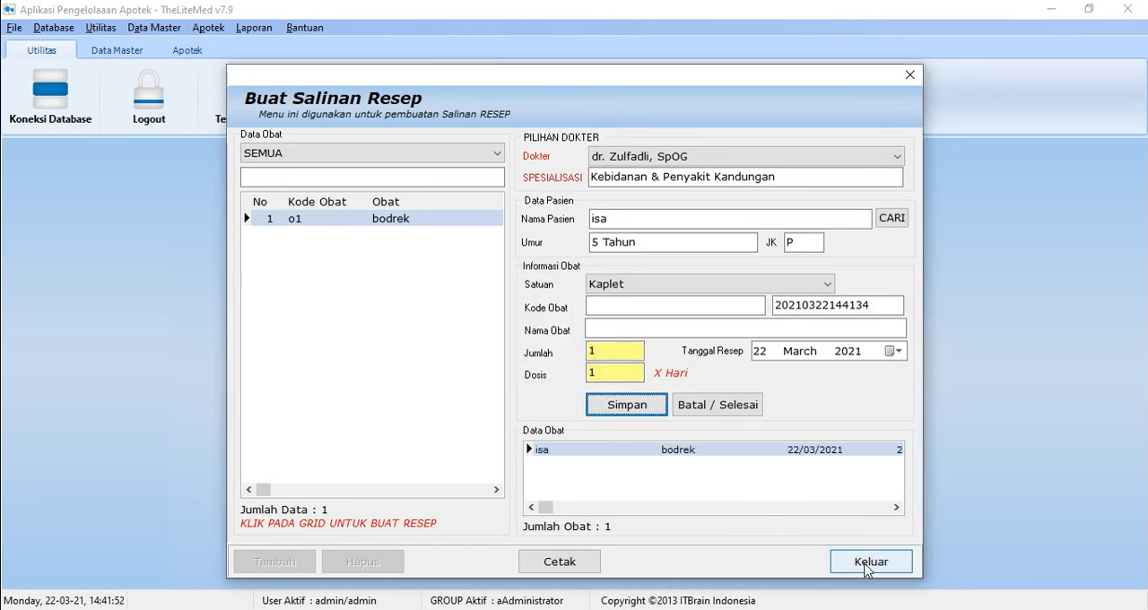
left_click(724, 403)
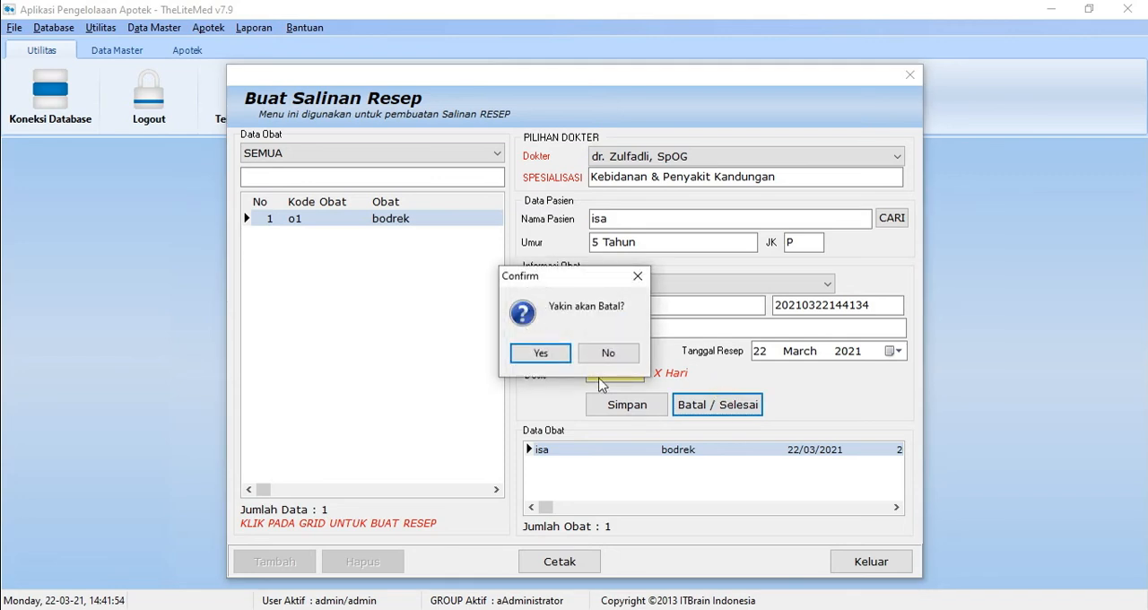
left_click(540, 353)
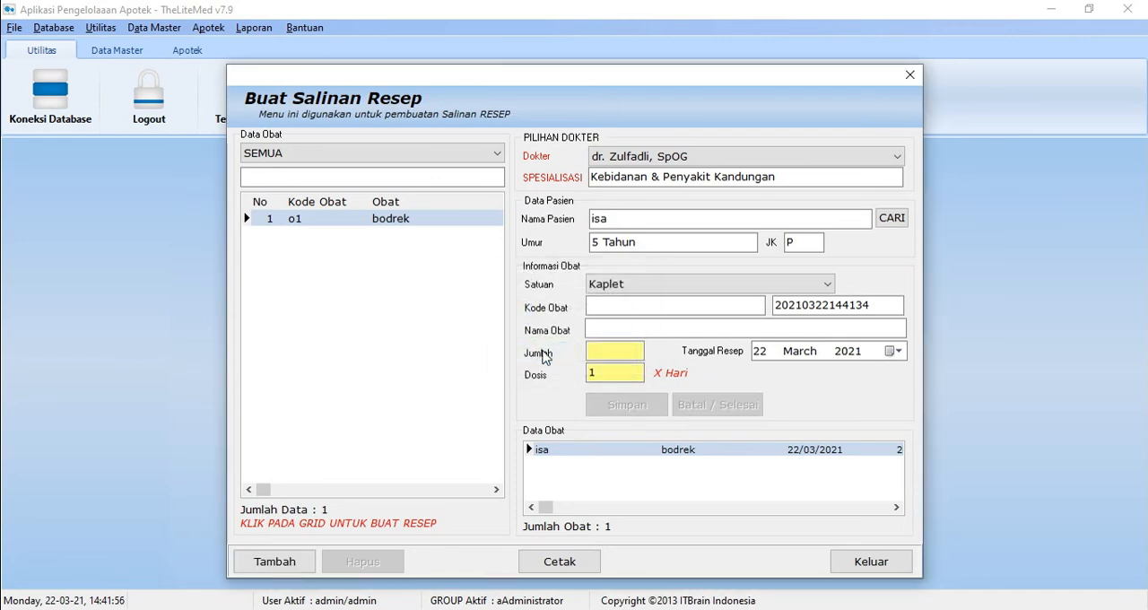
Step: Preview the printout of the saved prescription copy, and exit the Buat Salinan Resep form
left_click(557, 568)
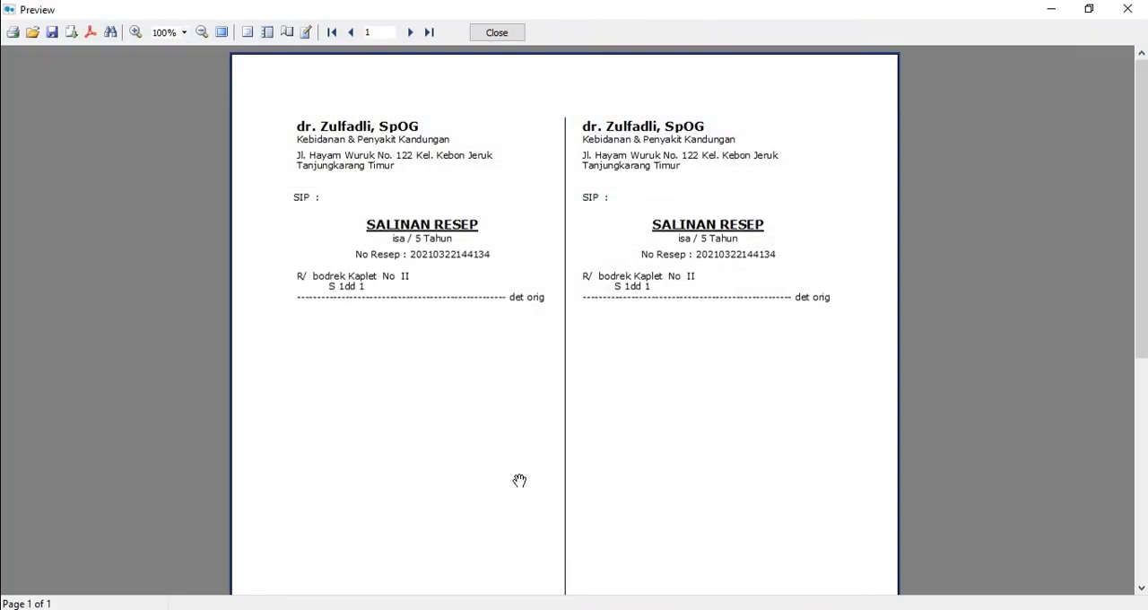
left_click_drag(1144, 137, 1096, 78)
left_click(1142, 9)
left_click(846, 560)
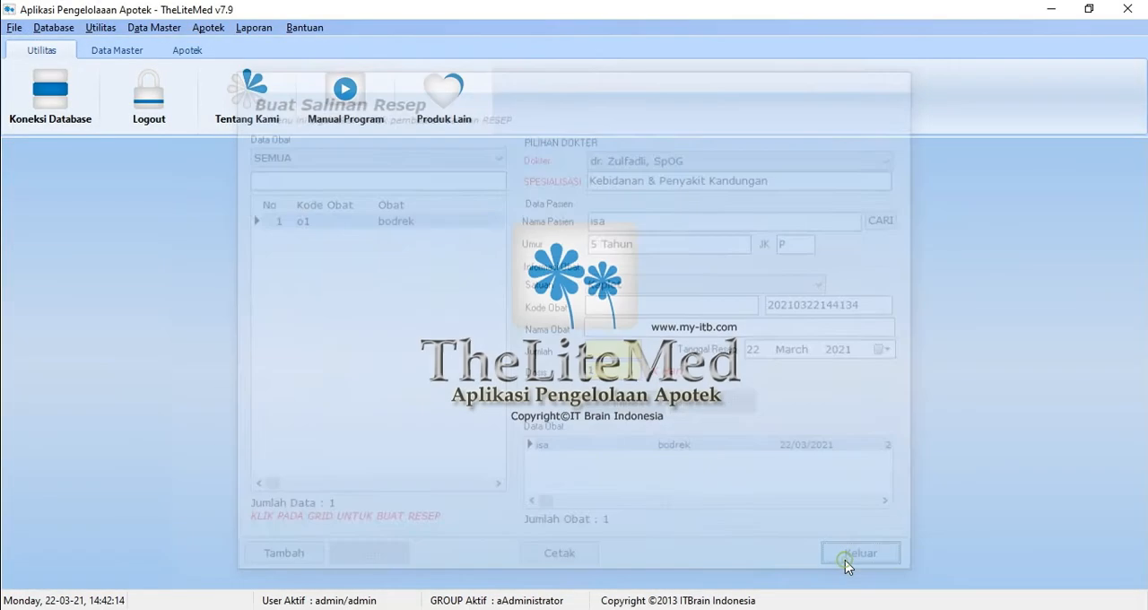
Step: Open the patient report (Lap. Pasien), preview its printout for SEMUA, and close the report
left_click(208, 27)
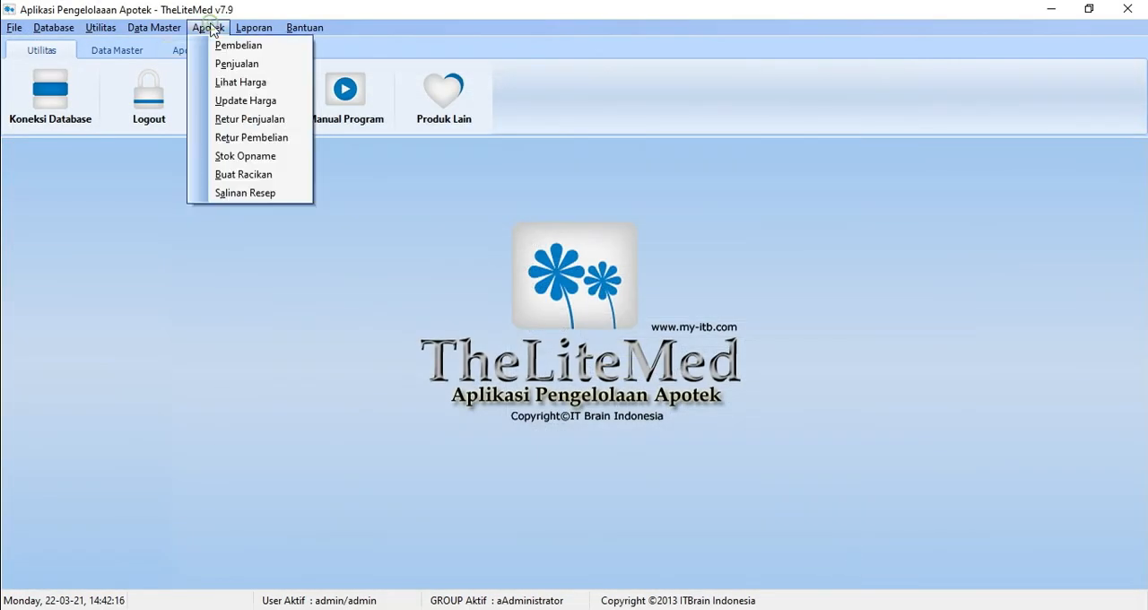
key("Right")
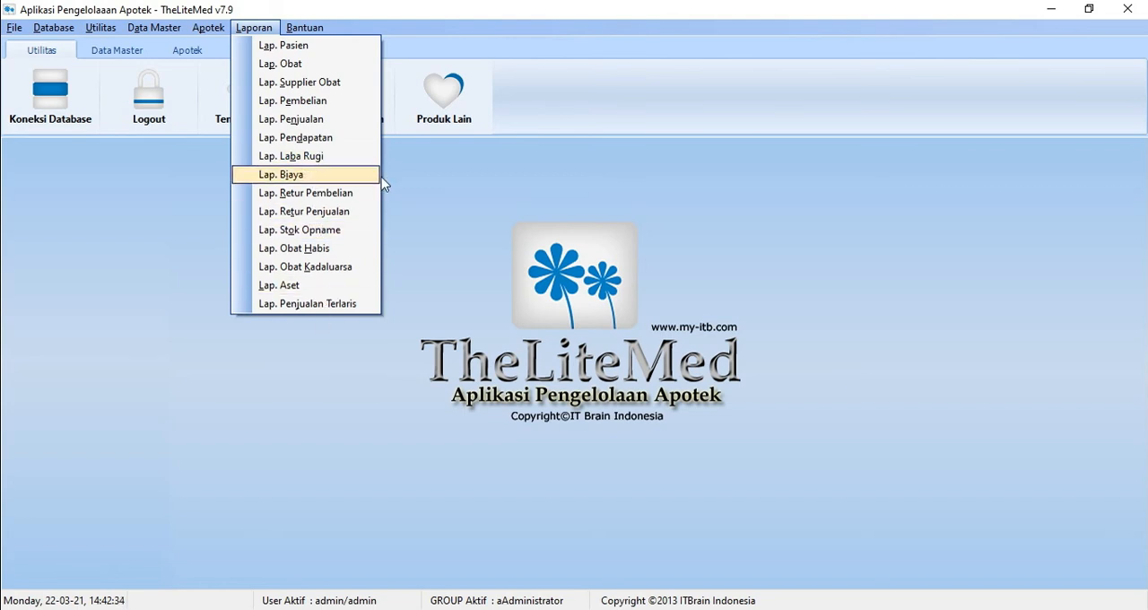
left_click(328, 46)
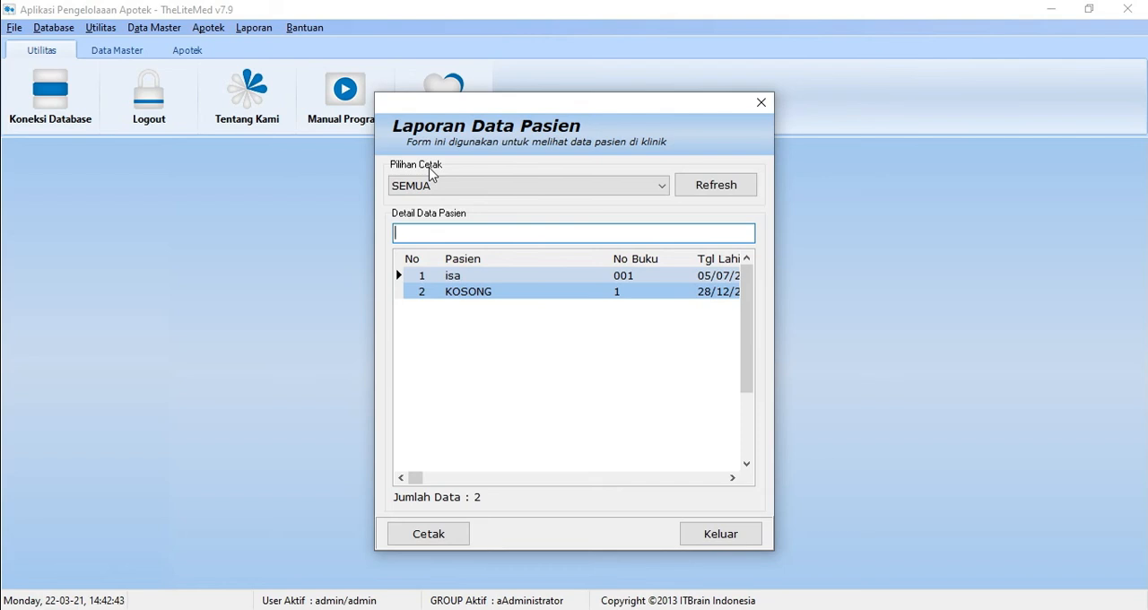
left_click(449, 533)
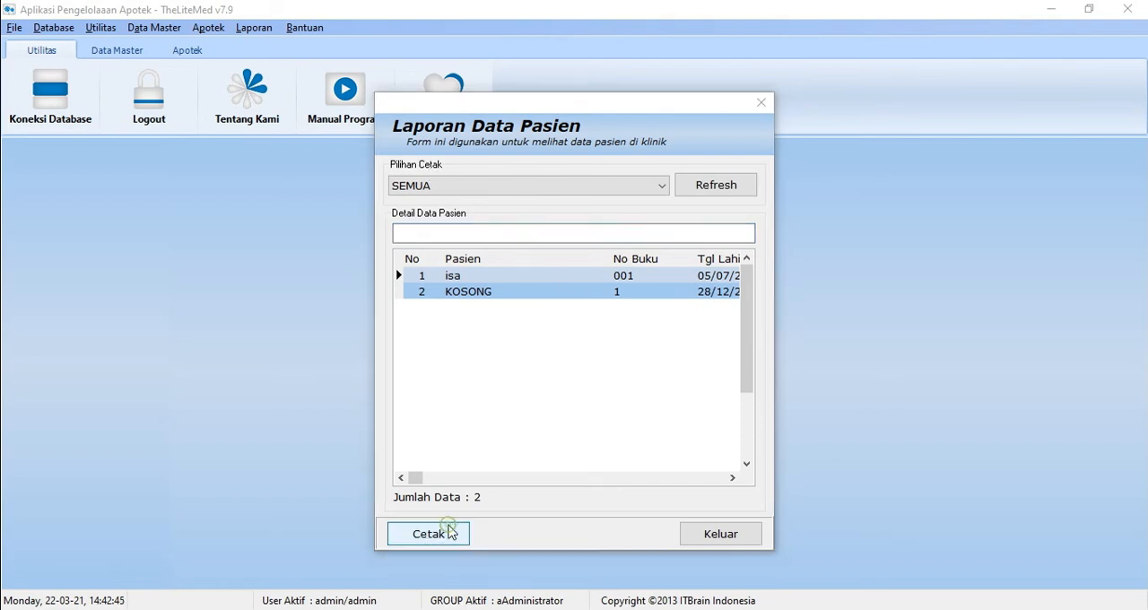
left_click(1128, 8)
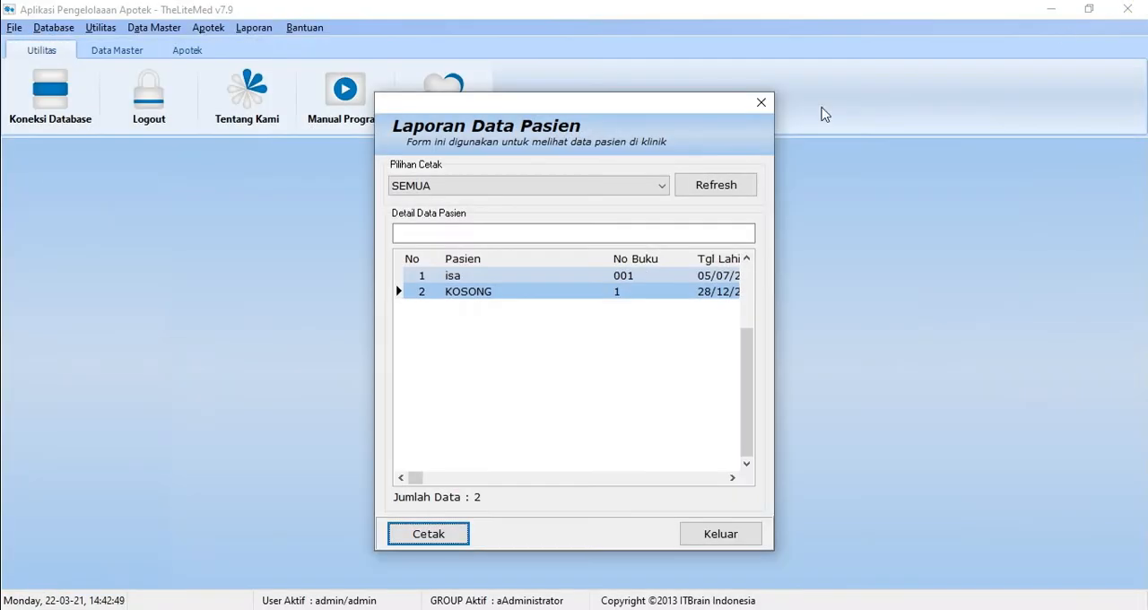
left_click(761, 102)
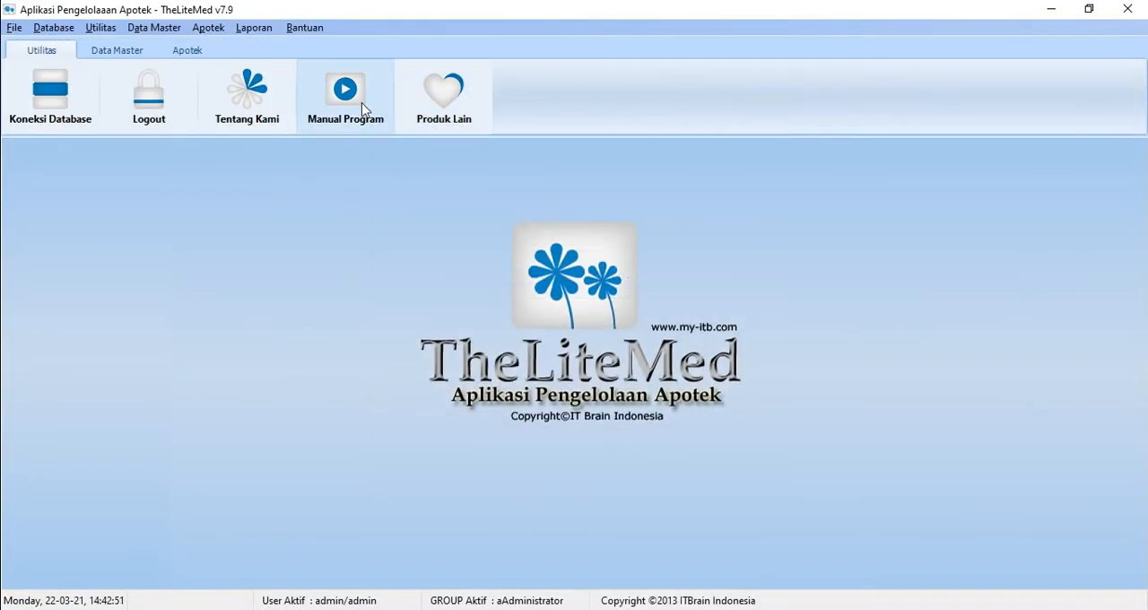
Step: Open the drug report (Lap. Obat), preview its printout for SEMUA, and close the report
left_click(244, 29)
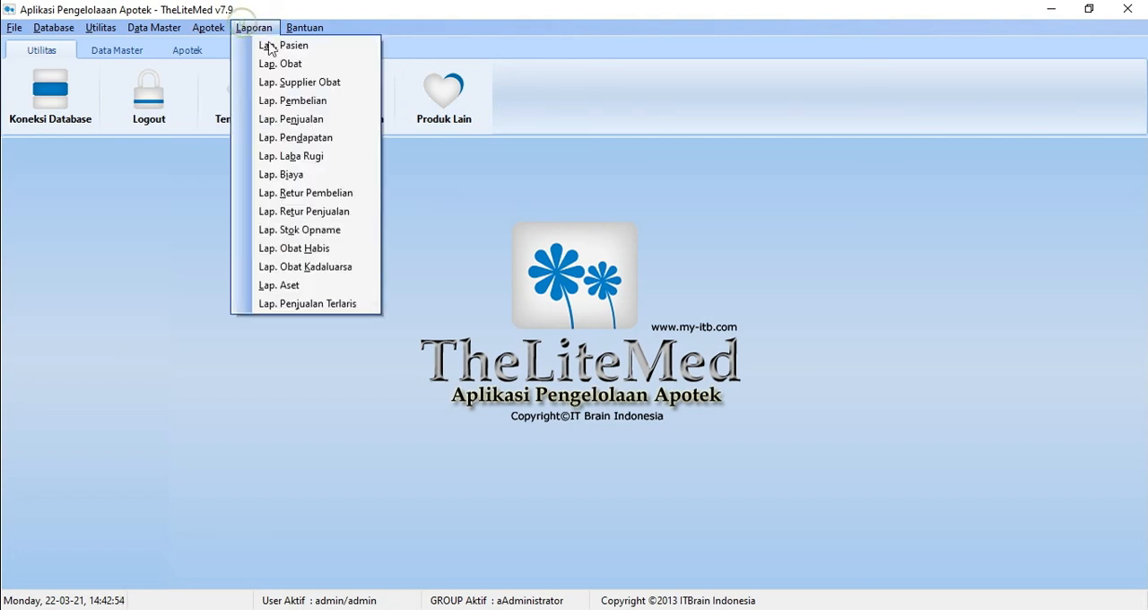
left_click(301, 71)
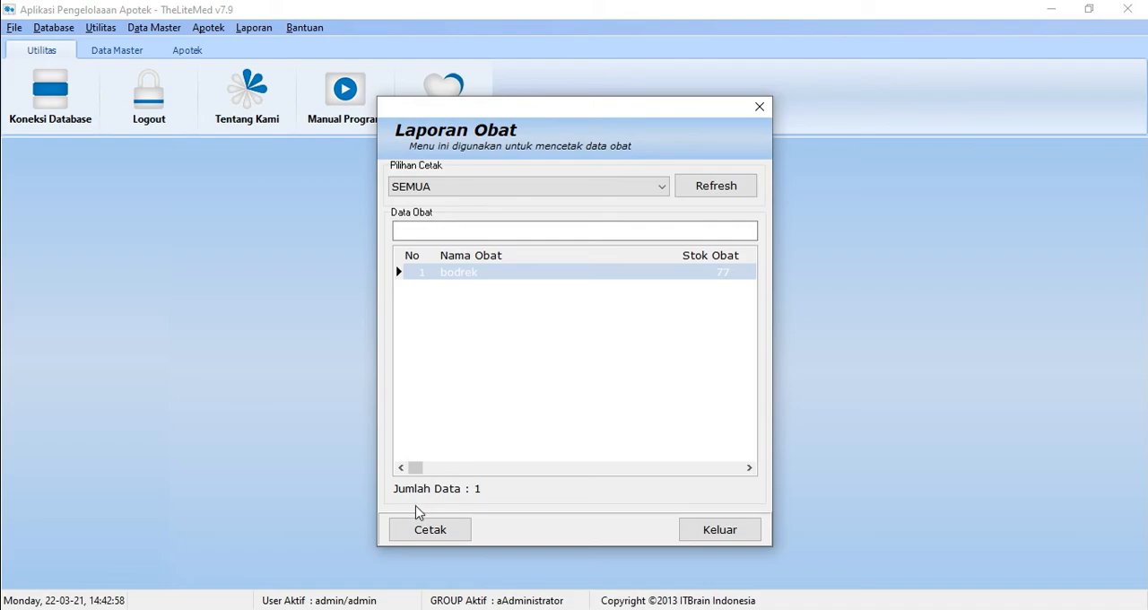
left_click(423, 538)
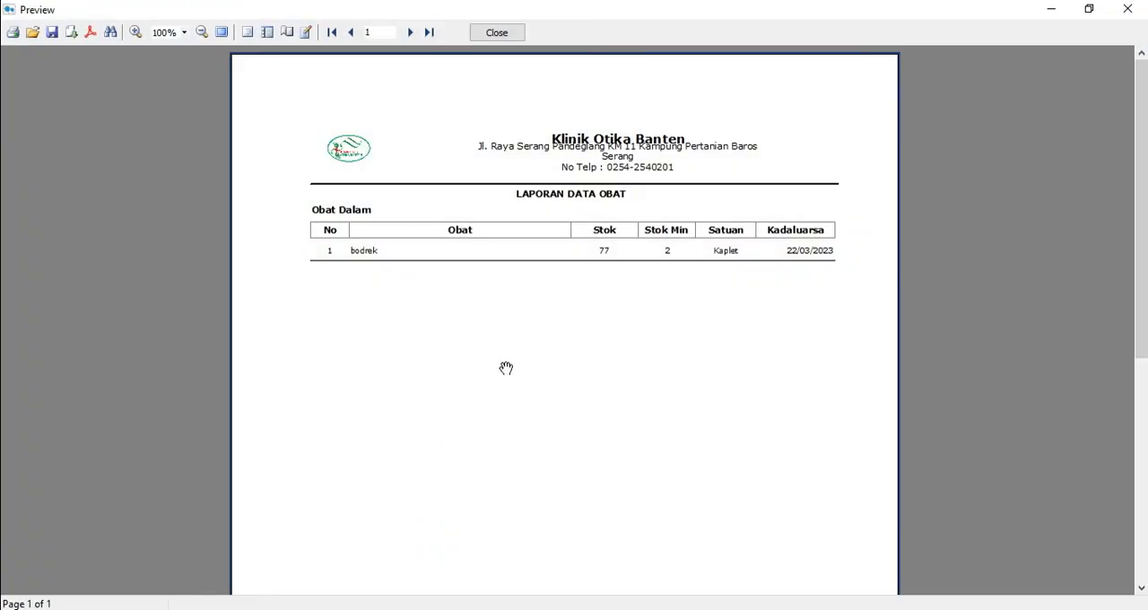
left_click(1125, 10)
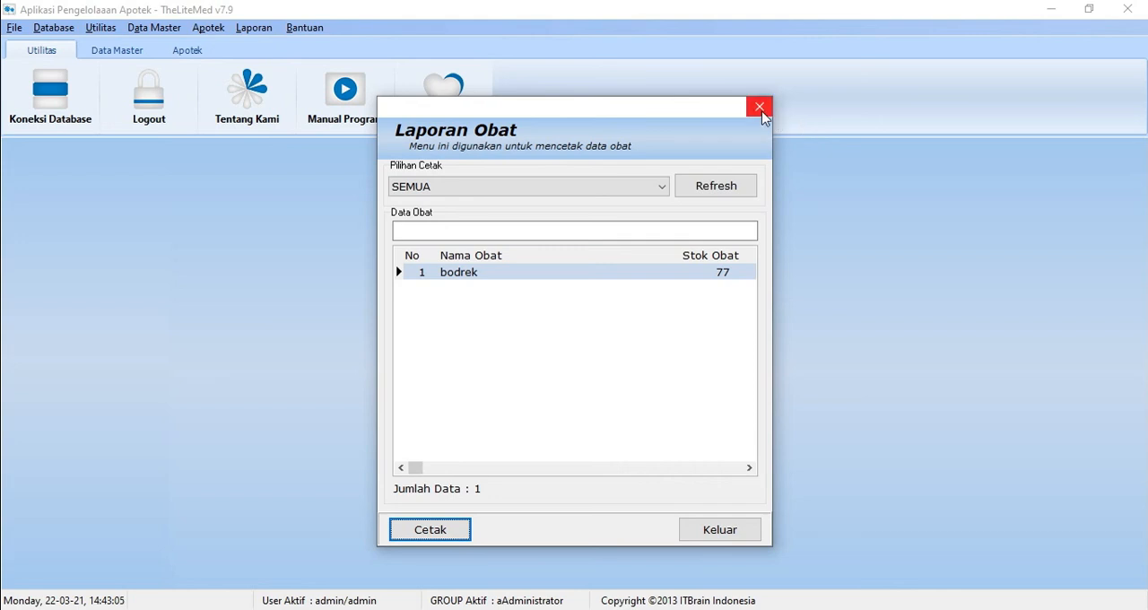
left_click(761, 108)
Step: Open the drug supplier report (Lap. Supplier Obat), preview its printout, and close the report
left_click(259, 28)
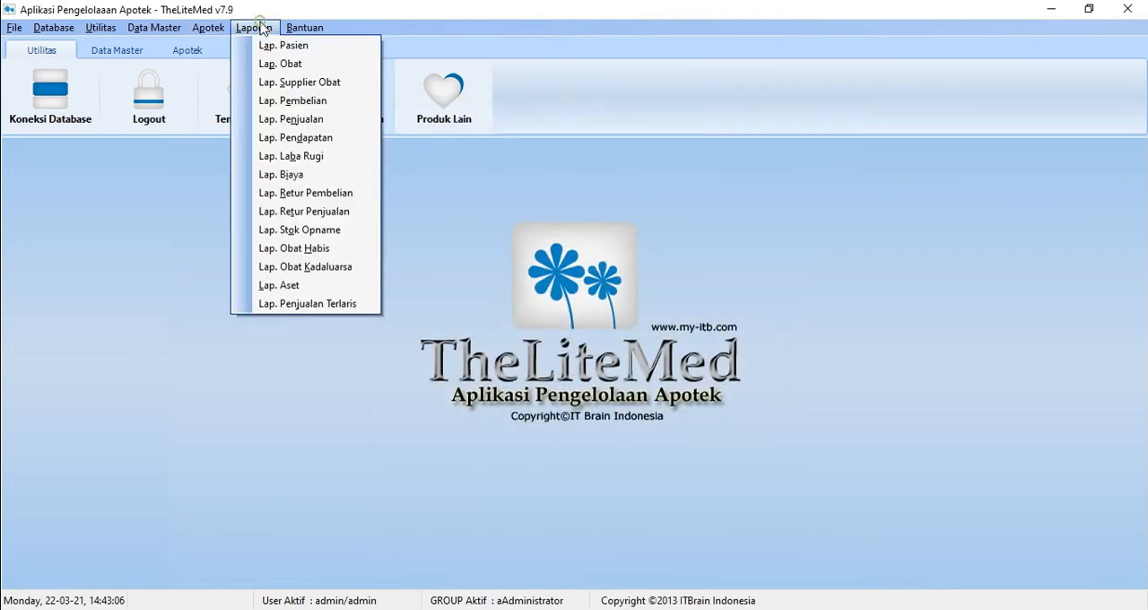
left_click(303, 82)
left_click(453, 522)
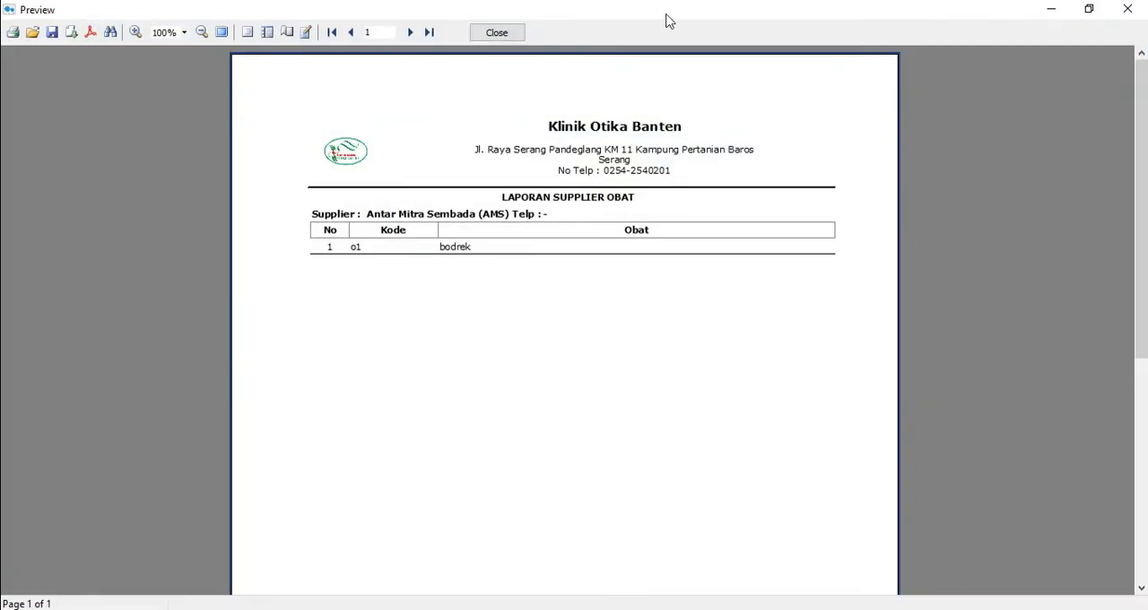
left_click(1128, 9)
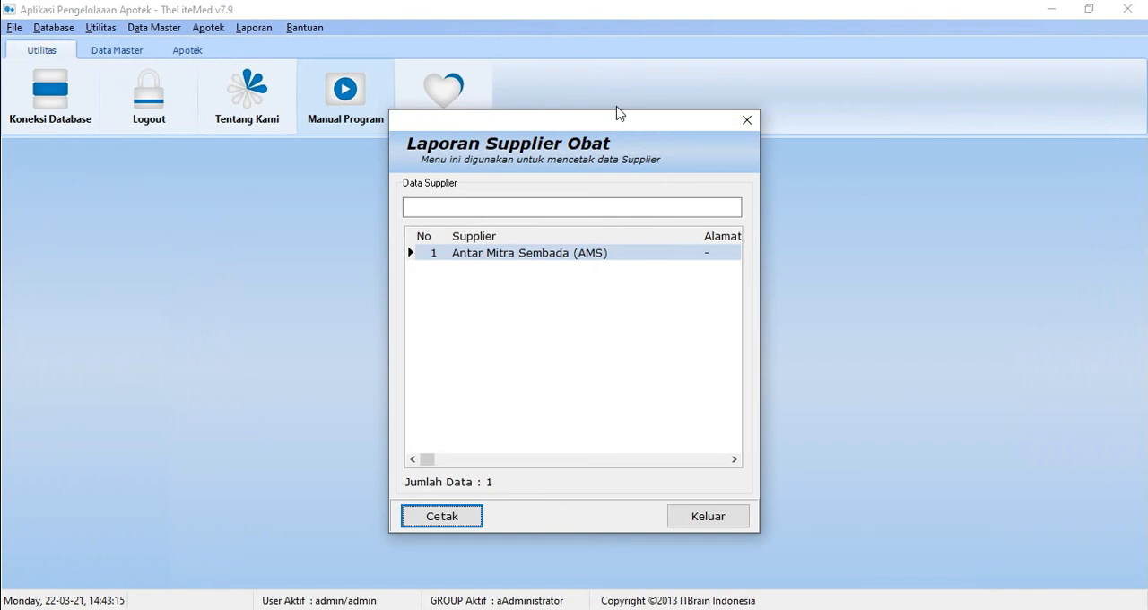
left_click(747, 120)
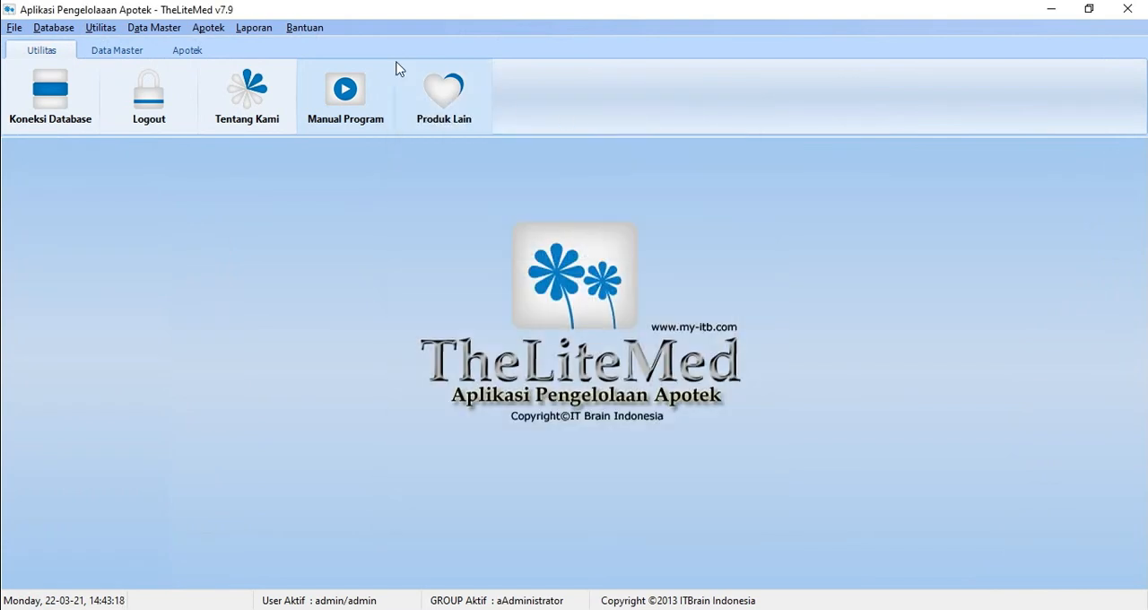
Step: Open the profit and loss report (Lap. Laba Rugi), preview its printout, and close the report
left_click(263, 34)
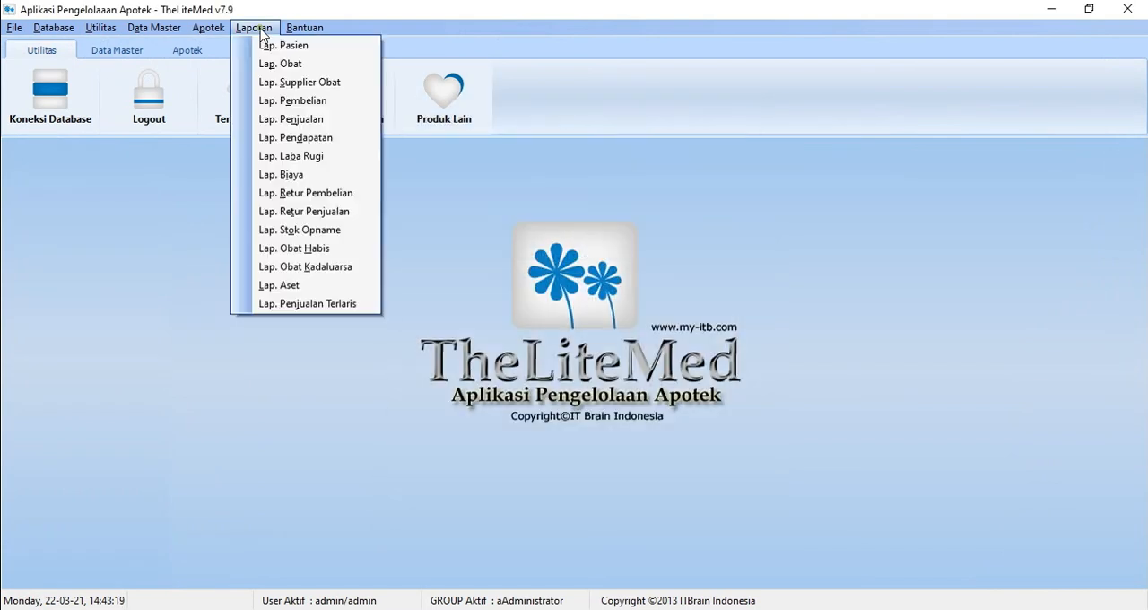
left_click(329, 157)
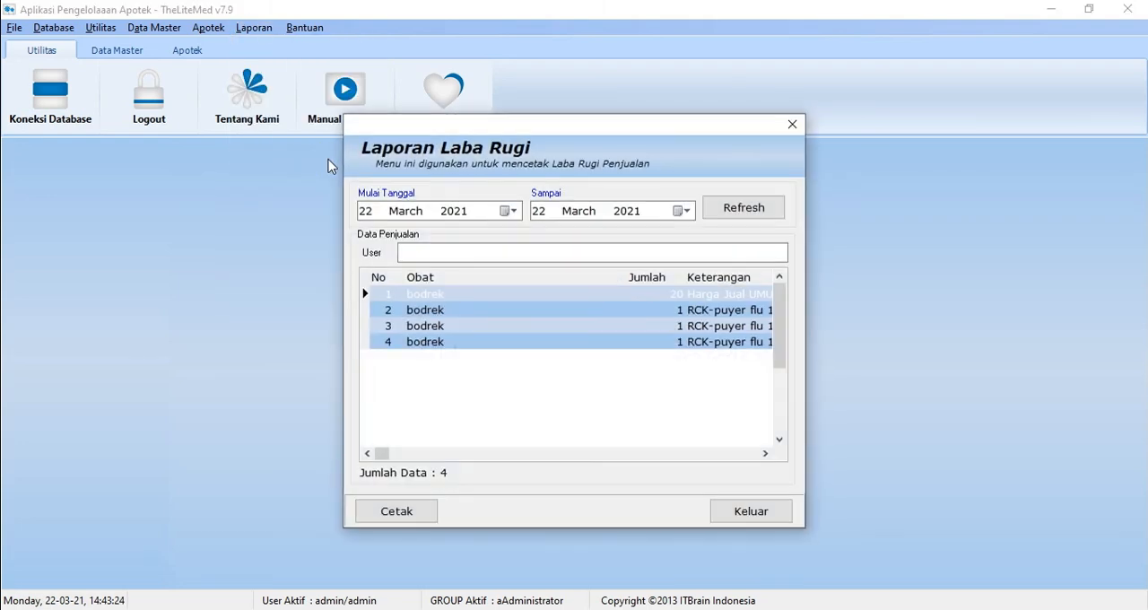
left_click(416, 519)
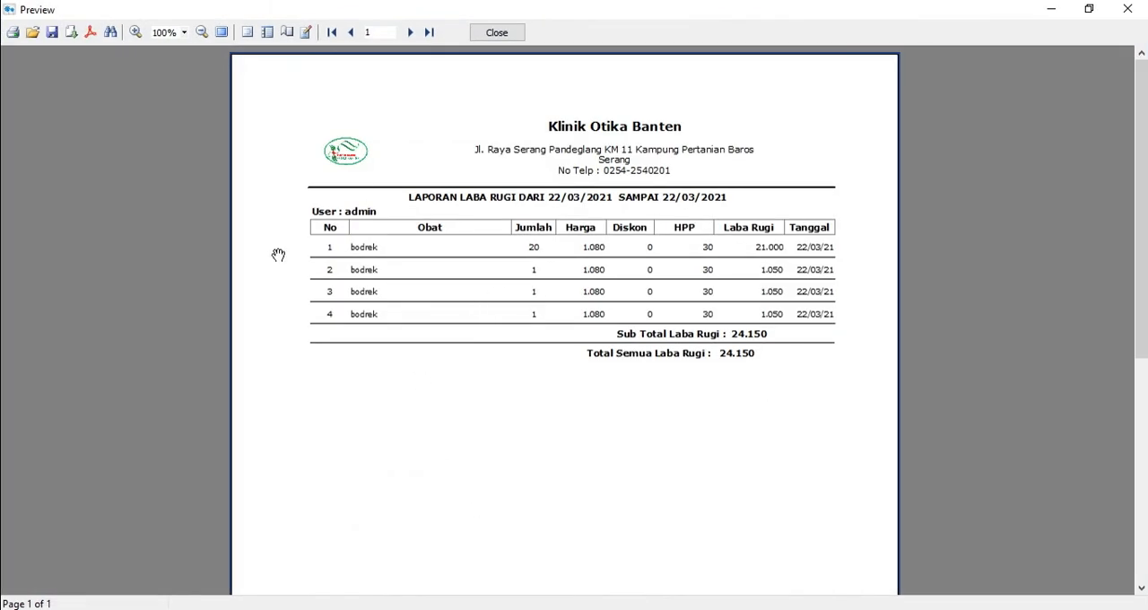
left_click(1128, 9)
left_click(792, 124)
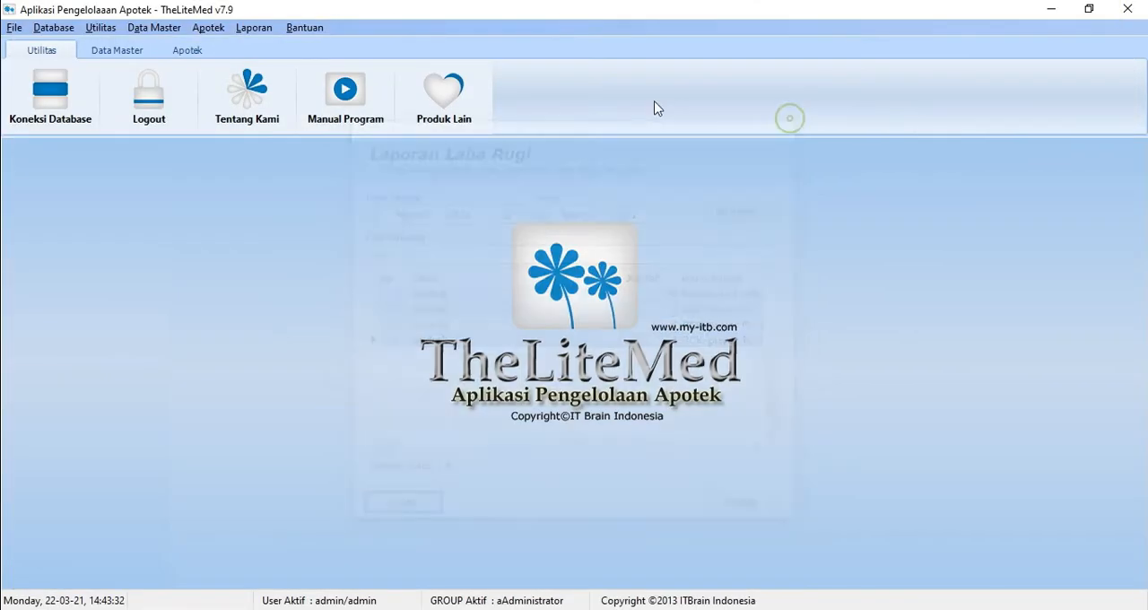
Step: Open the income report (Lap. Pendapatan), preview its printout for 22 March 2021, and close the report
left_click(246, 28)
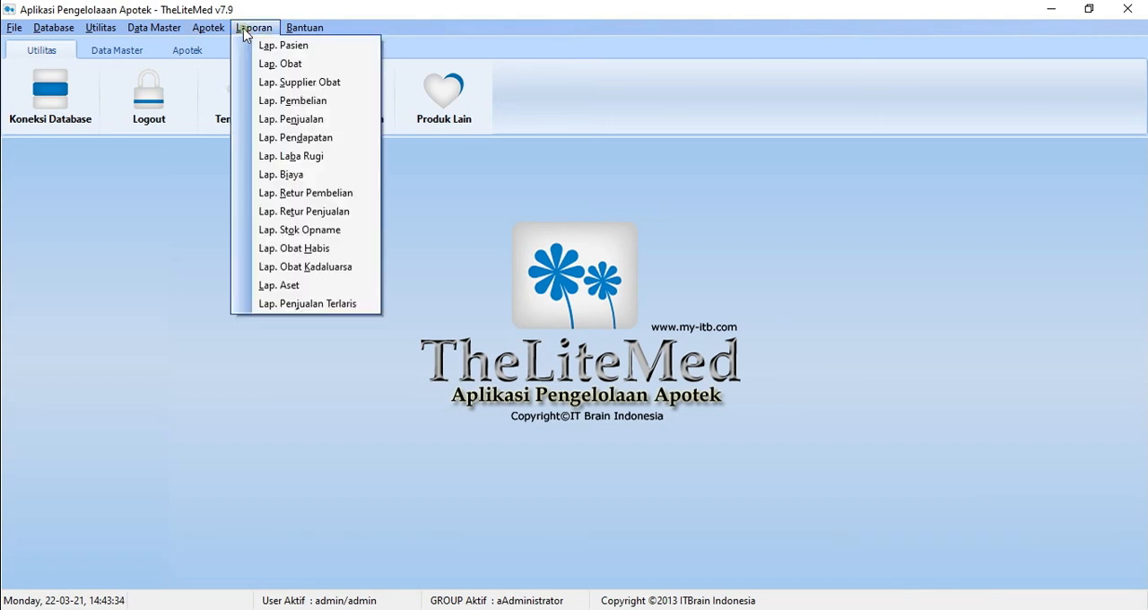
left_click(289, 140)
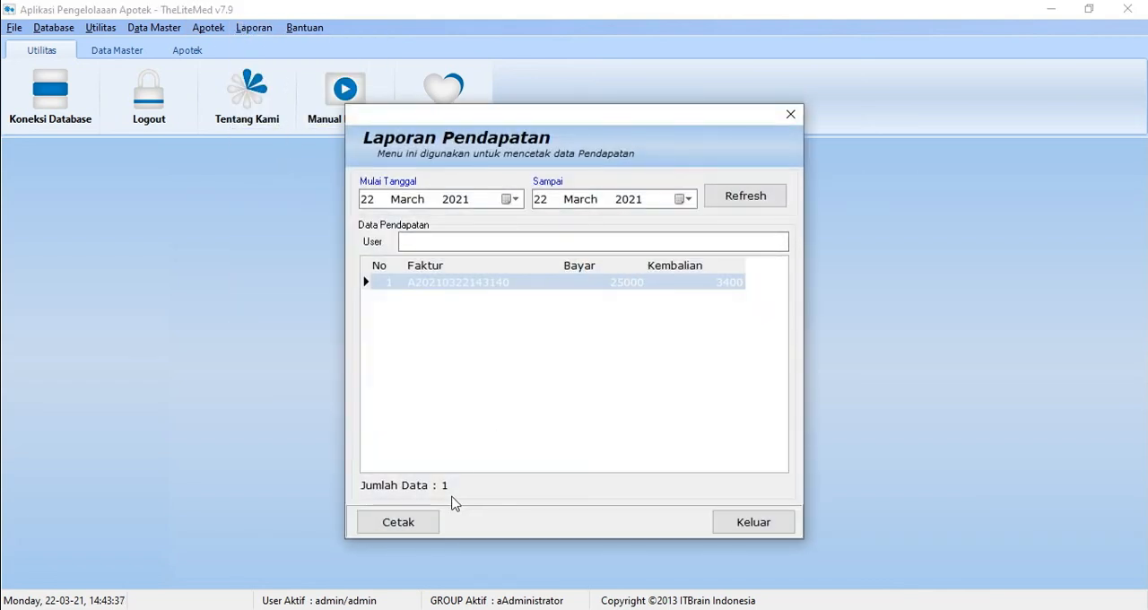
left_click(425, 520)
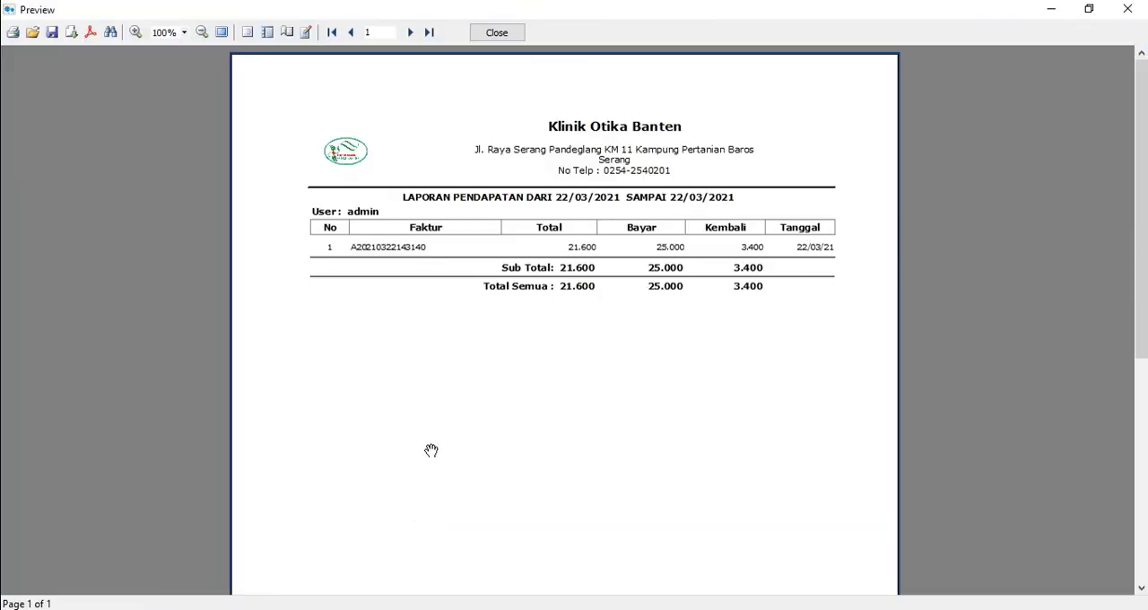
left_click(1129, 9)
left_click(790, 114)
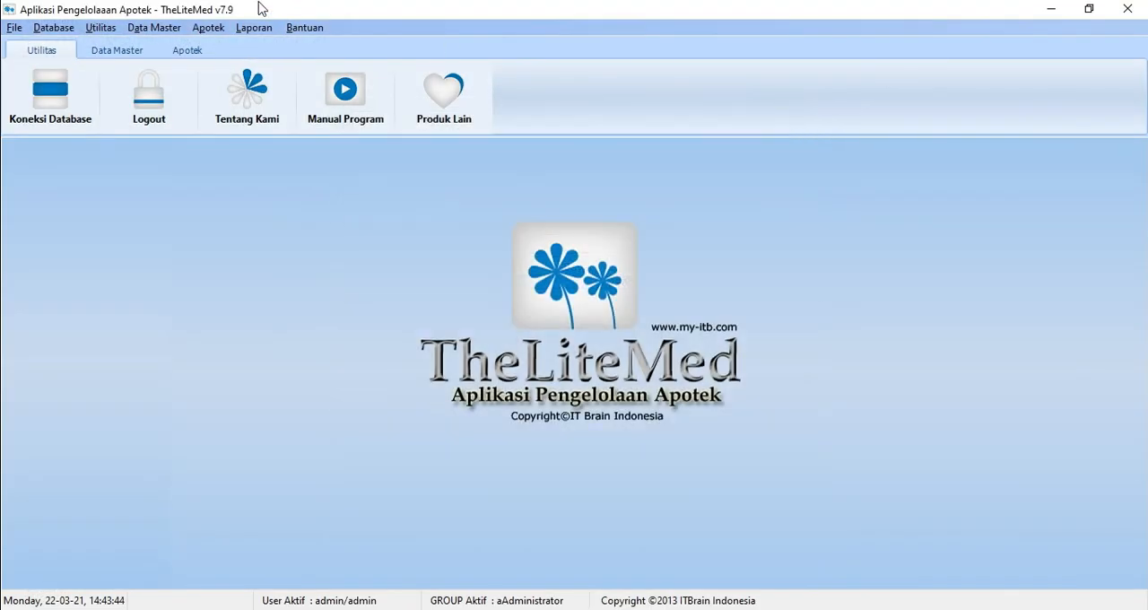
Step: Open the expired drug report (Lap. Obat Kadaluarsa), try to preview its printout, and close the report
left_click(255, 28)
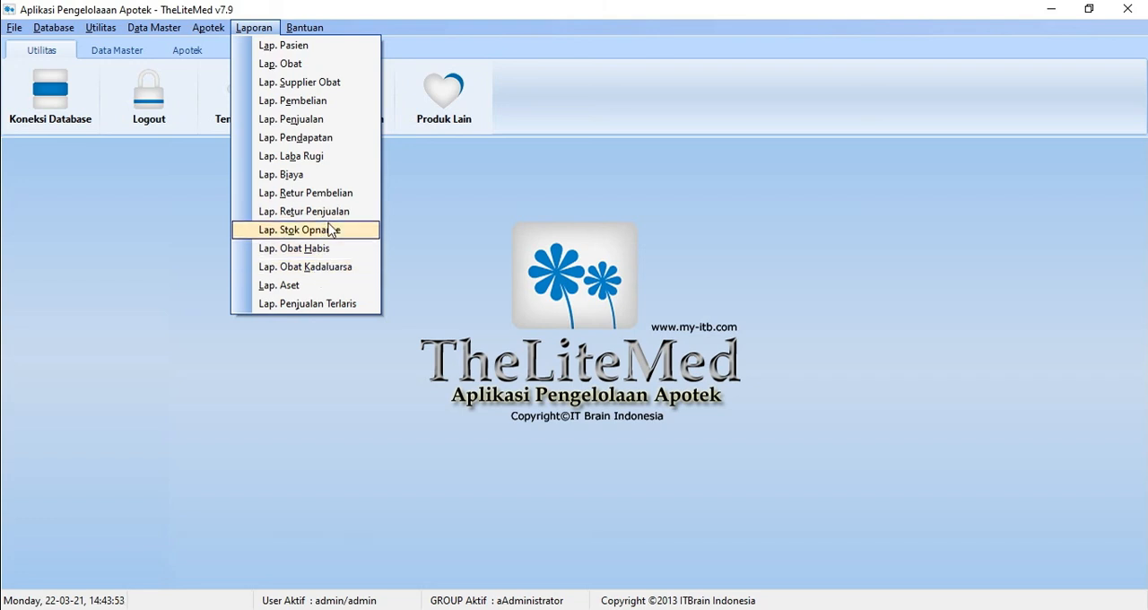
left_click(333, 268)
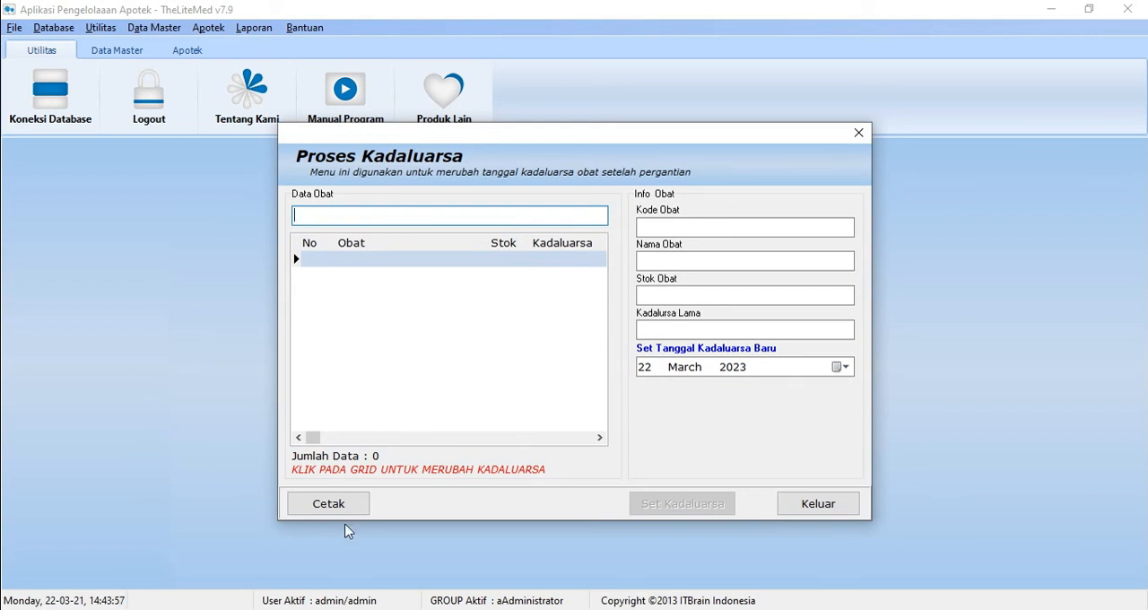
left_click(329, 507)
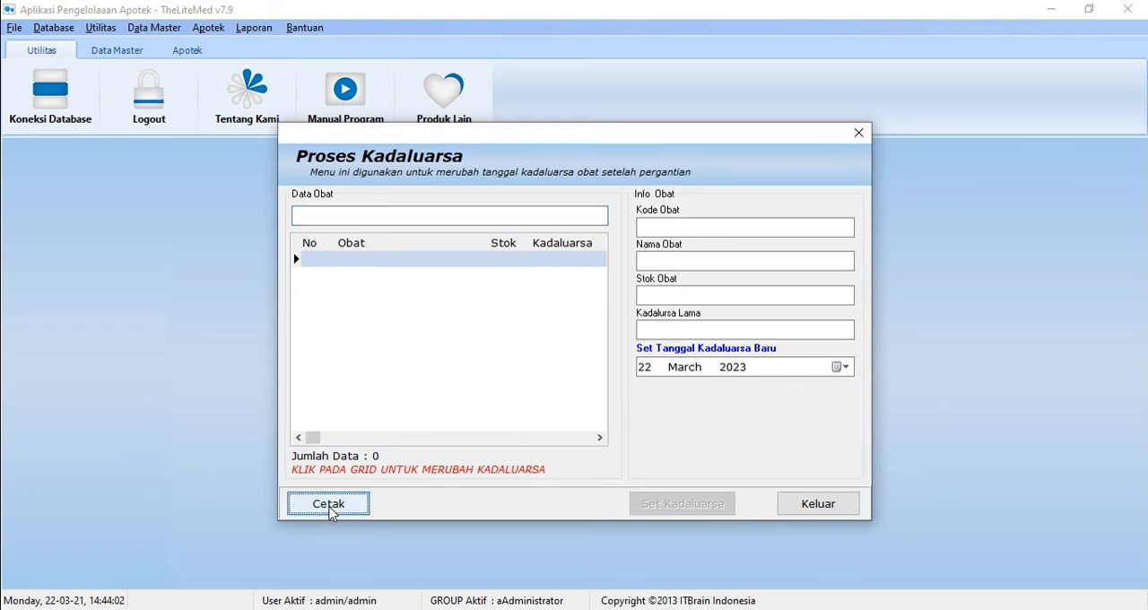
left_click(841, 511)
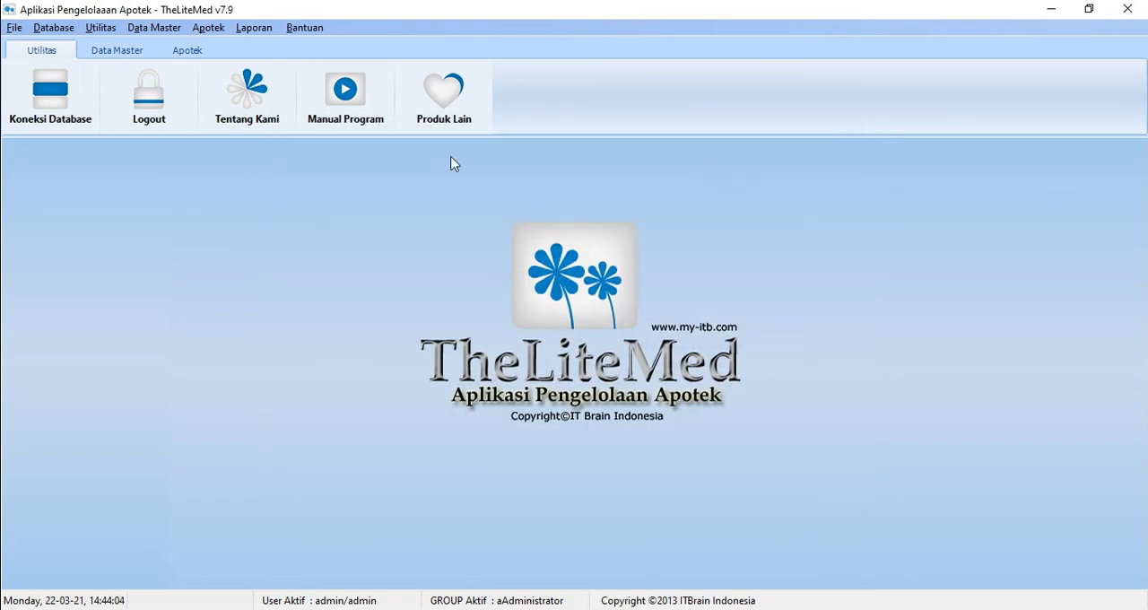
Step: Open the asset report (Lap. Aset), keep the category SEMUA, and preview its asset printout
left_click(251, 28)
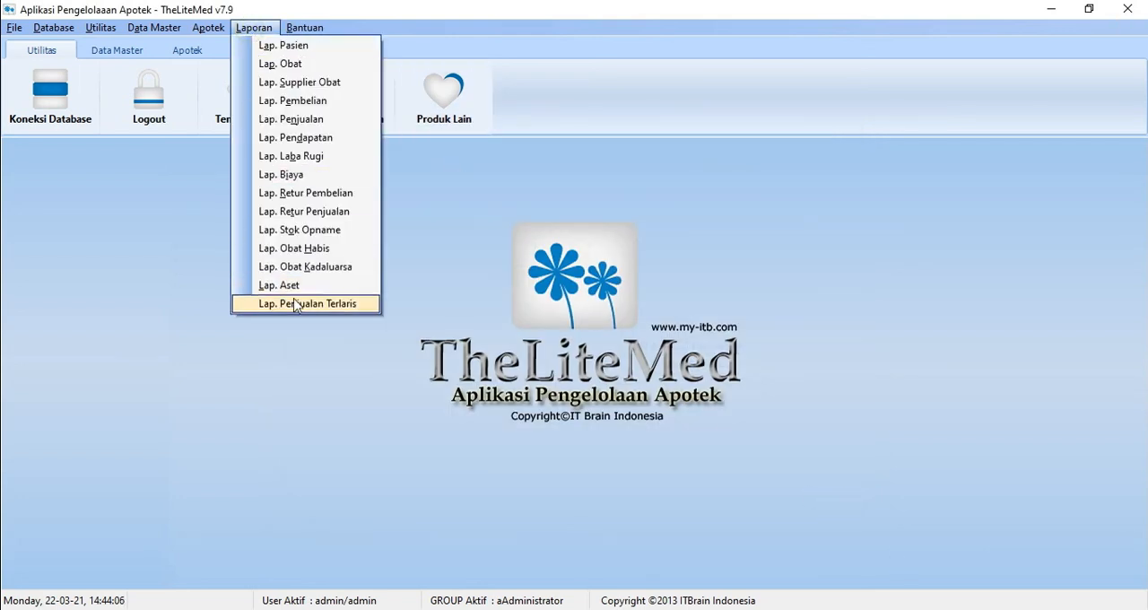
left_click(320, 287)
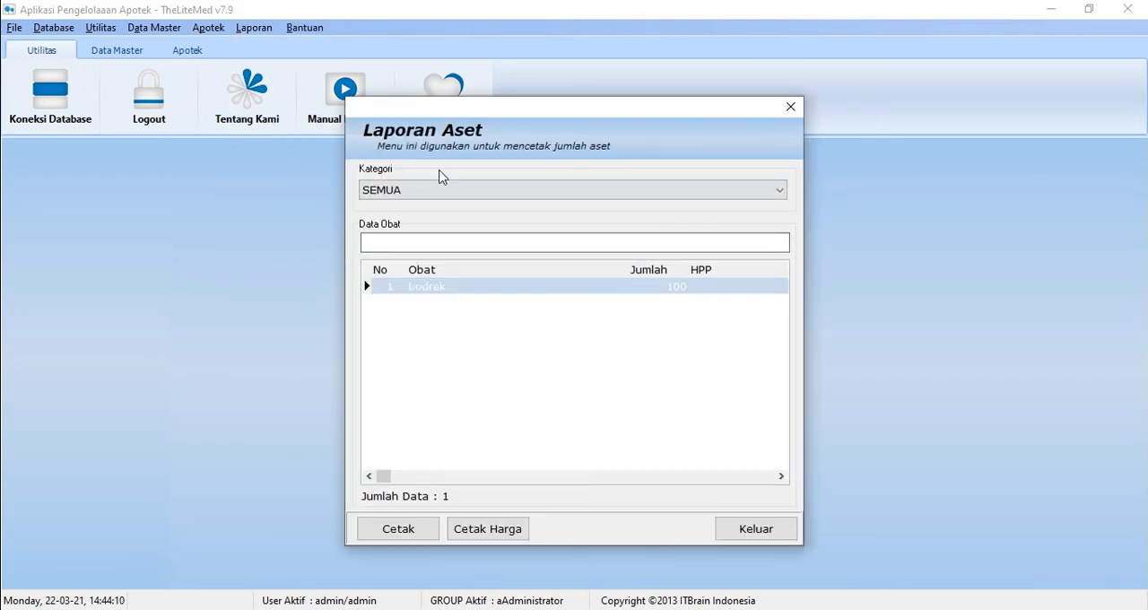
left_click(480, 191)
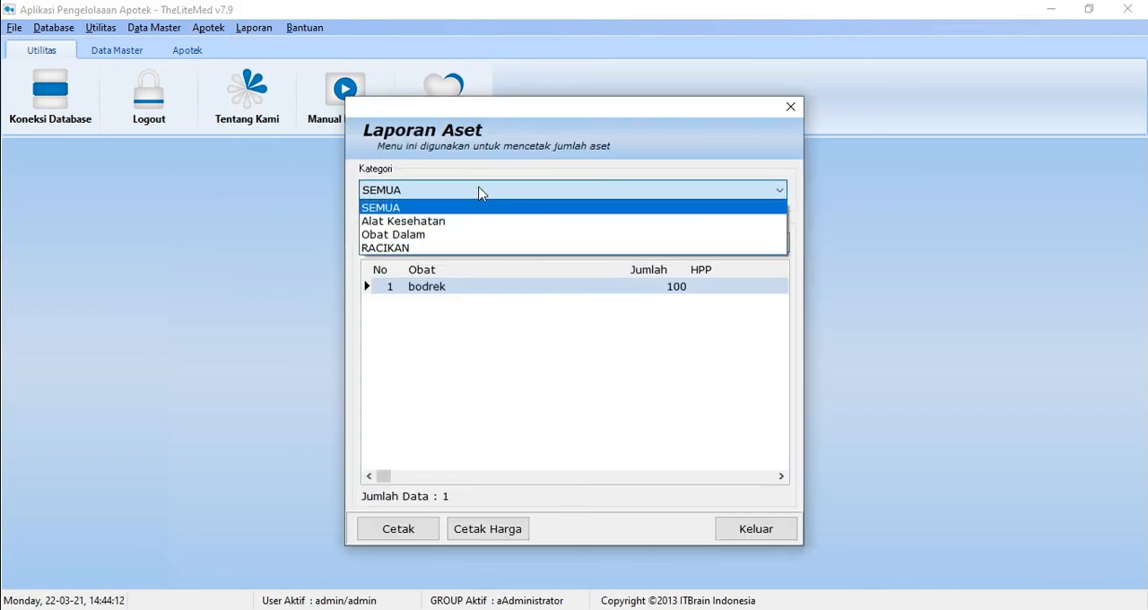
left_click(480, 191)
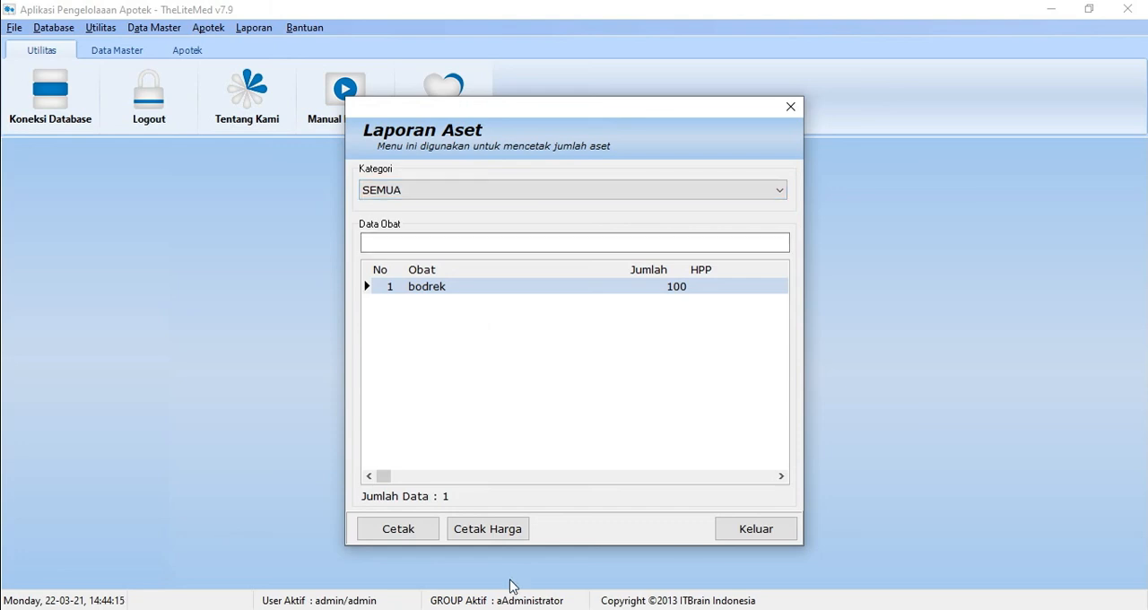
left_click(409, 538)
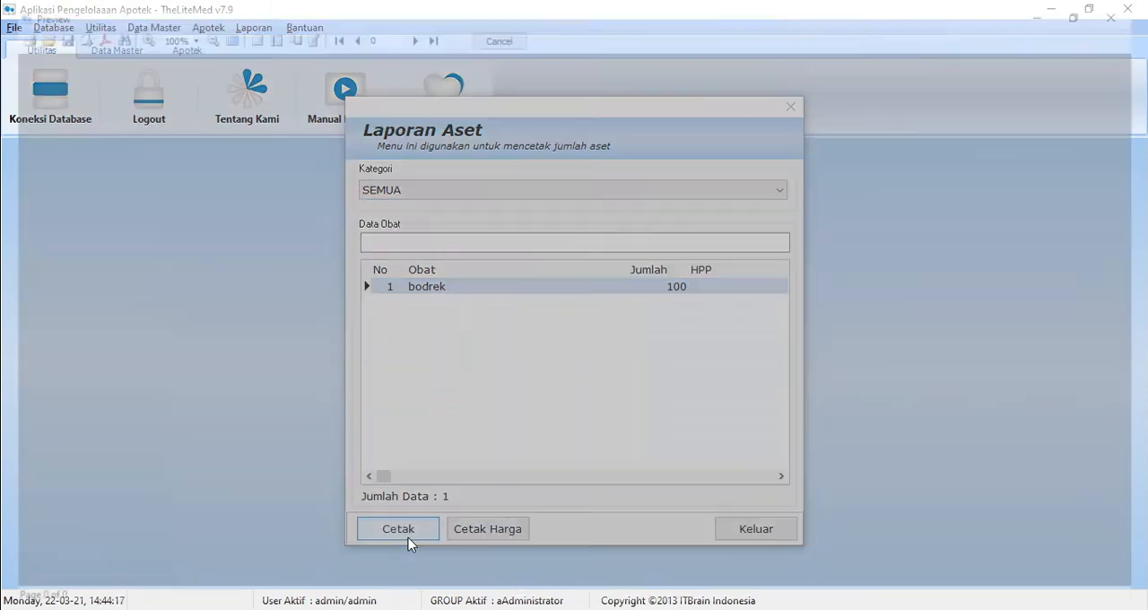
left_click(1128, 9)
Step: Preview the drug price printout (Cetak Harga) of the asset report and close the report
left_click(516, 539)
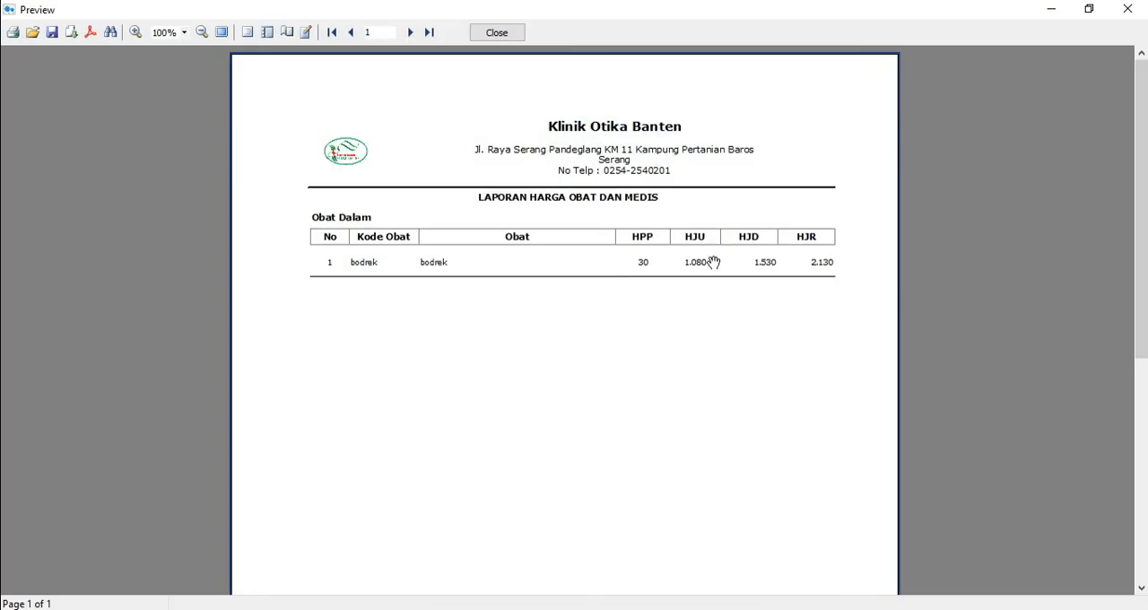
left_click(1137, 10)
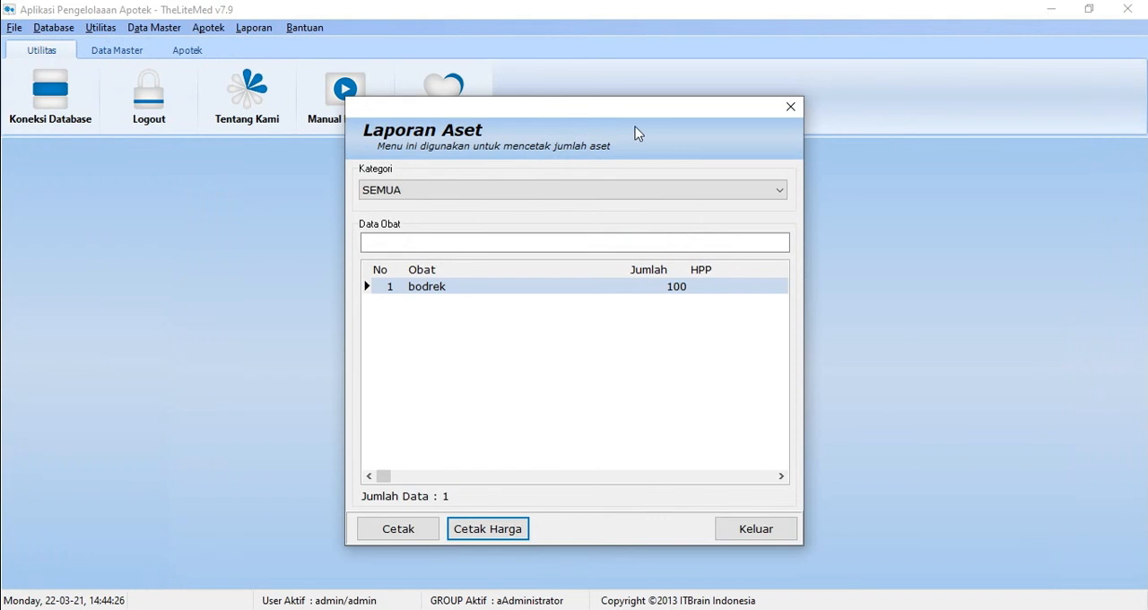
left_click(790, 107)
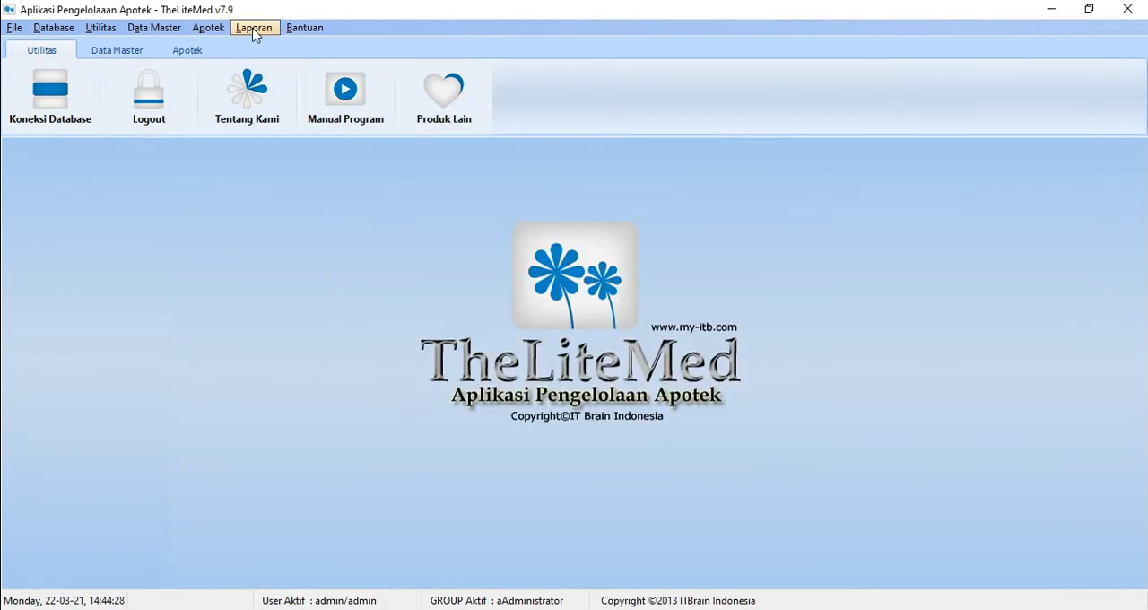
left_click(254, 29)
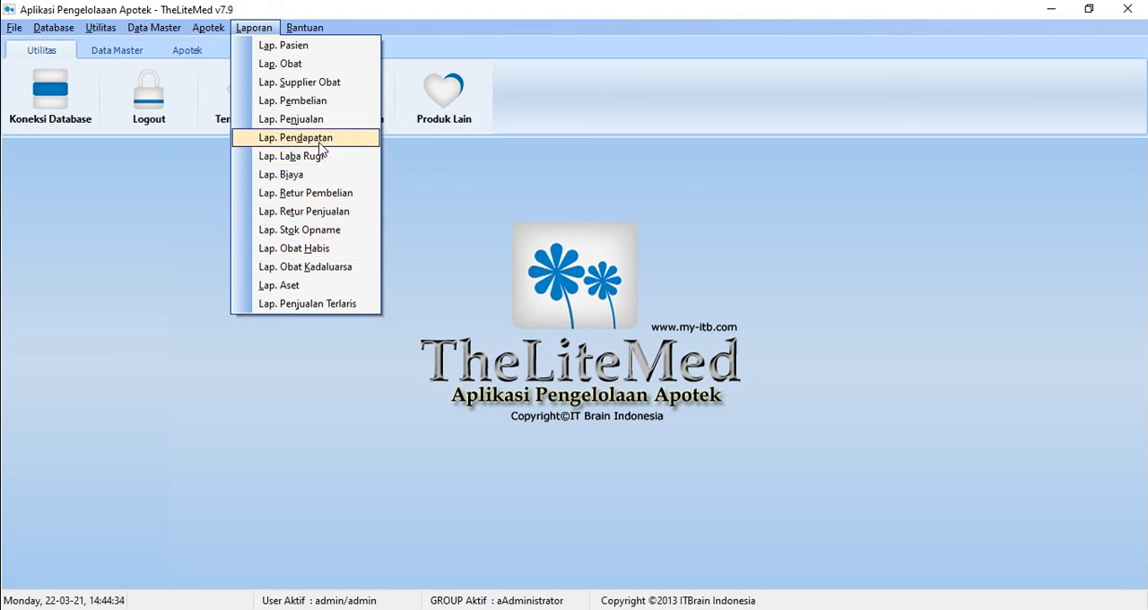
left_click(415, 197)
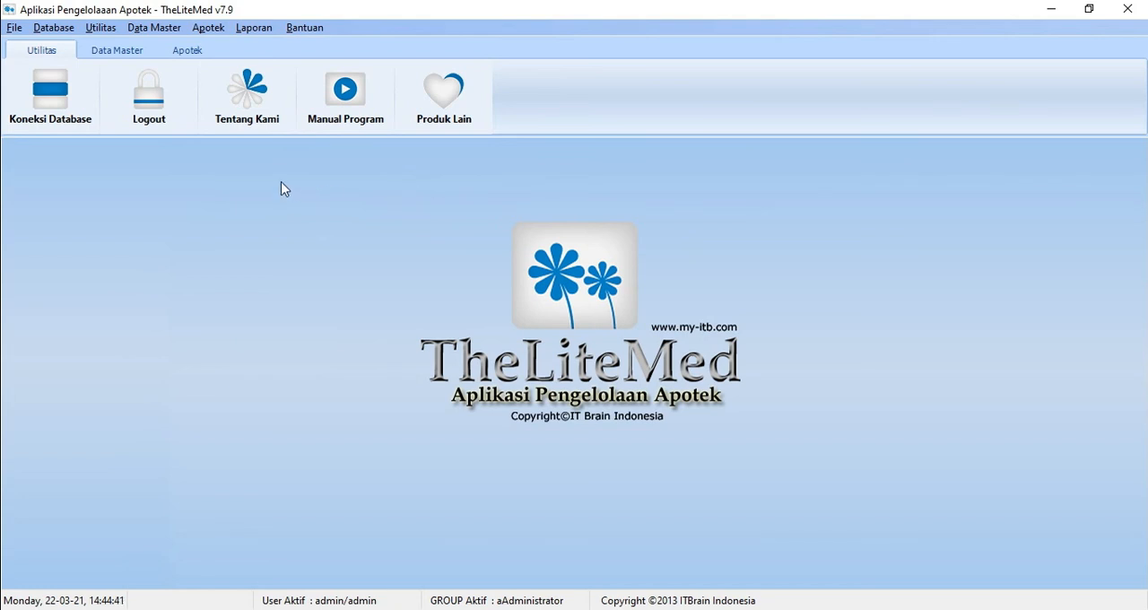
Step: View the application's about information (Tentang Kami) and close it
left_click(260, 120)
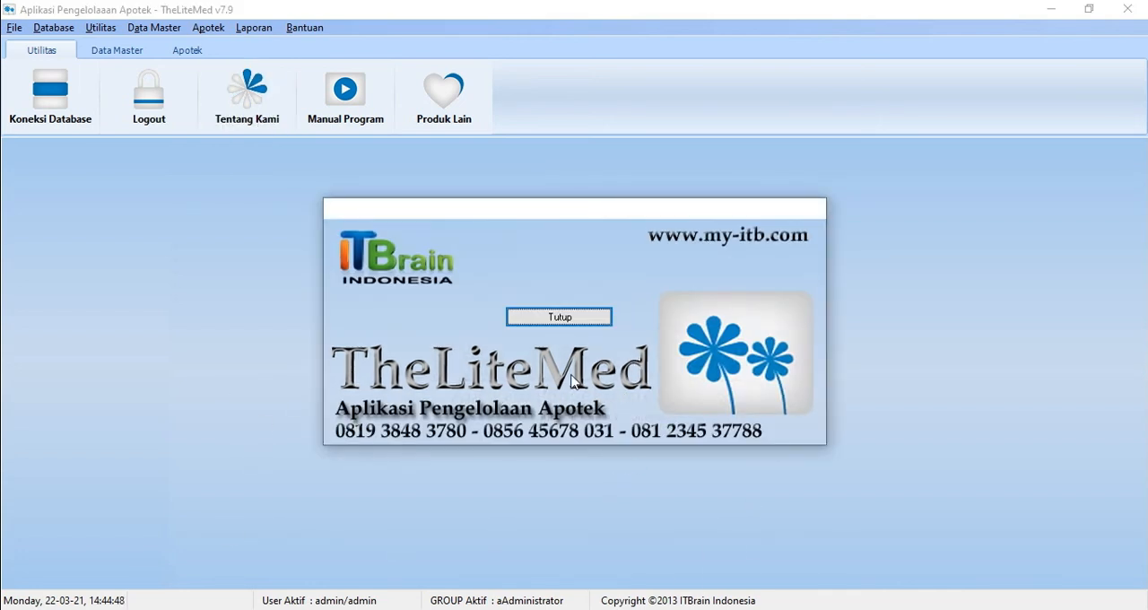
left_click(561, 313)
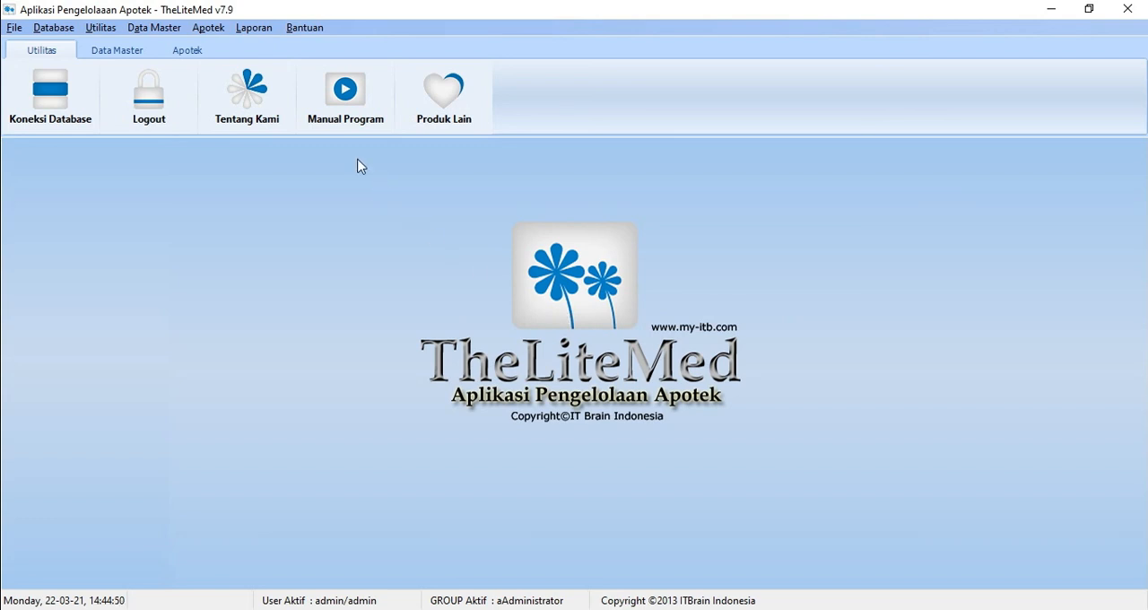